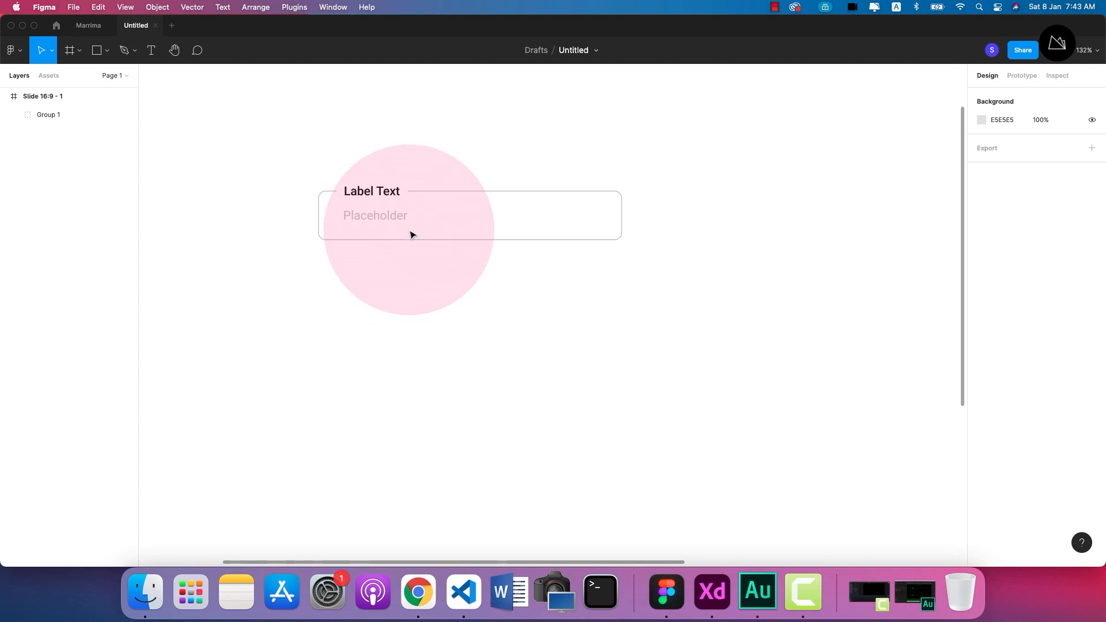
Convert the text field group into a component and delete the separate Label Text component beside it.
left_click(384, 233)
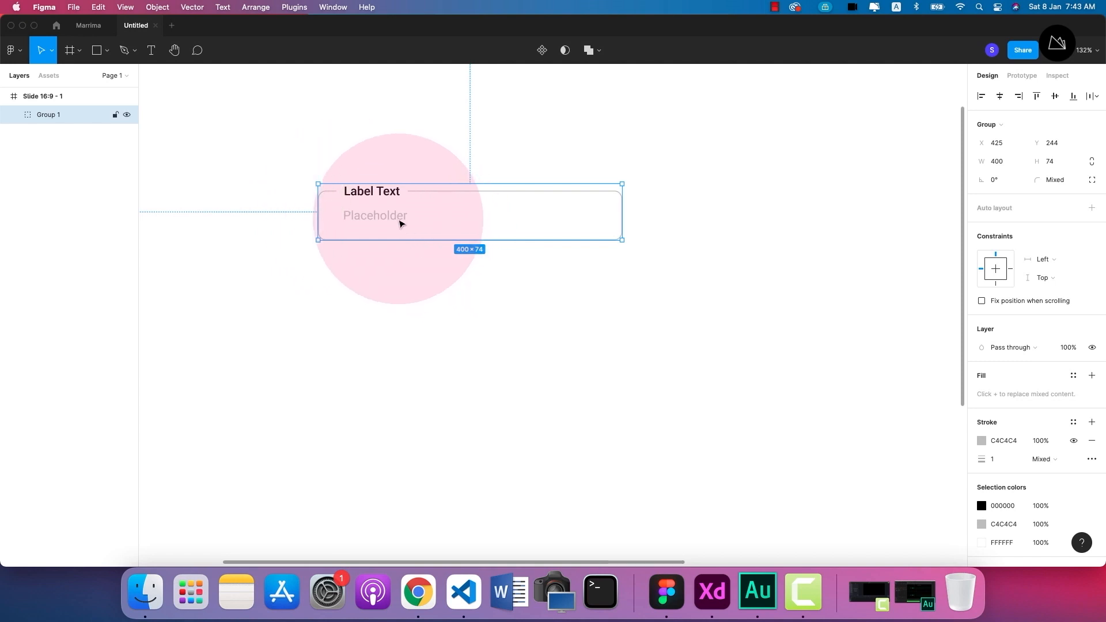
right_click(394, 213)
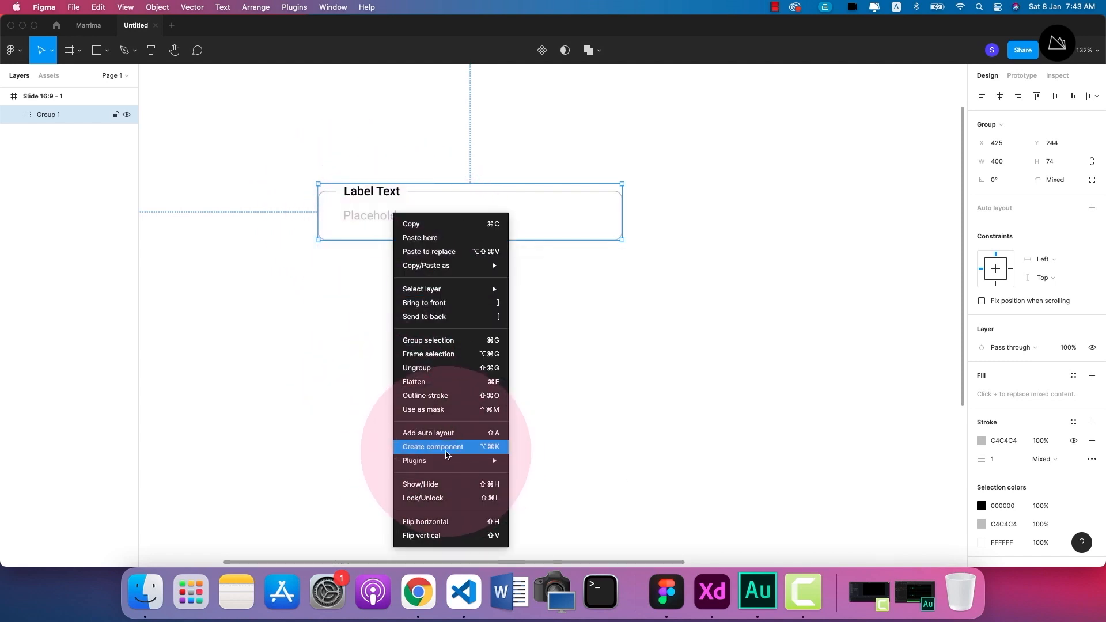
left_click(447, 455)
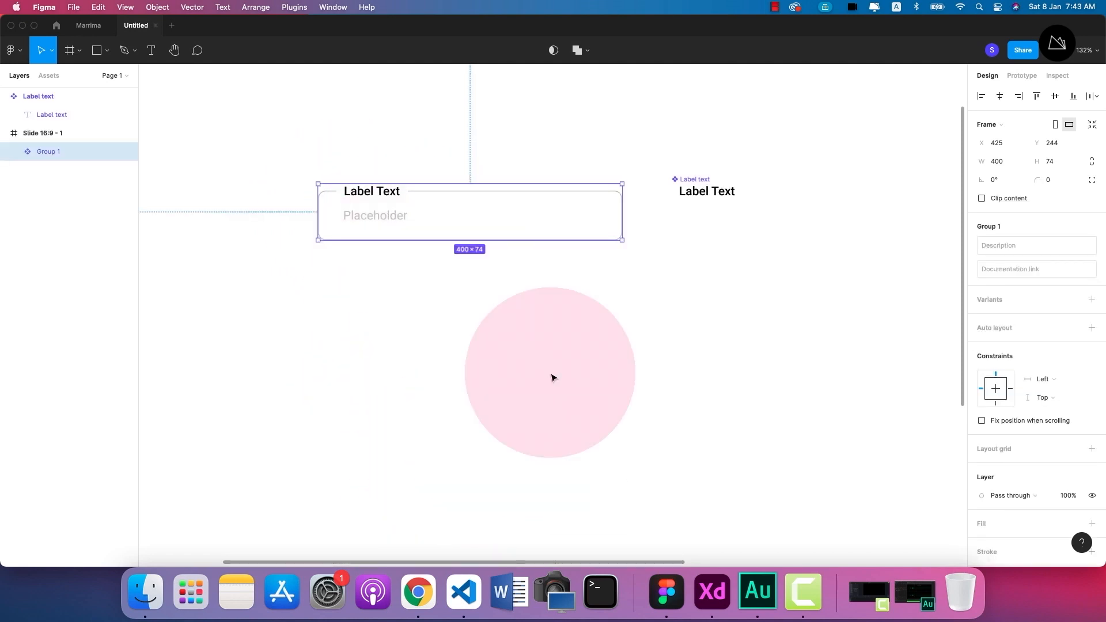
left_click(677, 181)
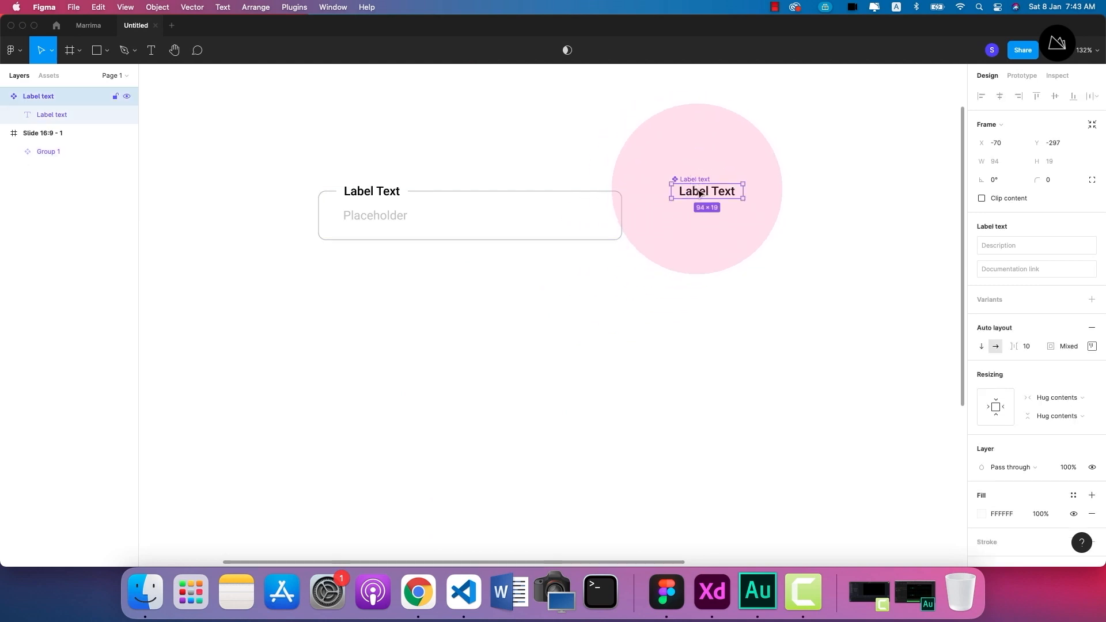
key("Delete")
Rename the text field component as "default".
left_click(458, 205)
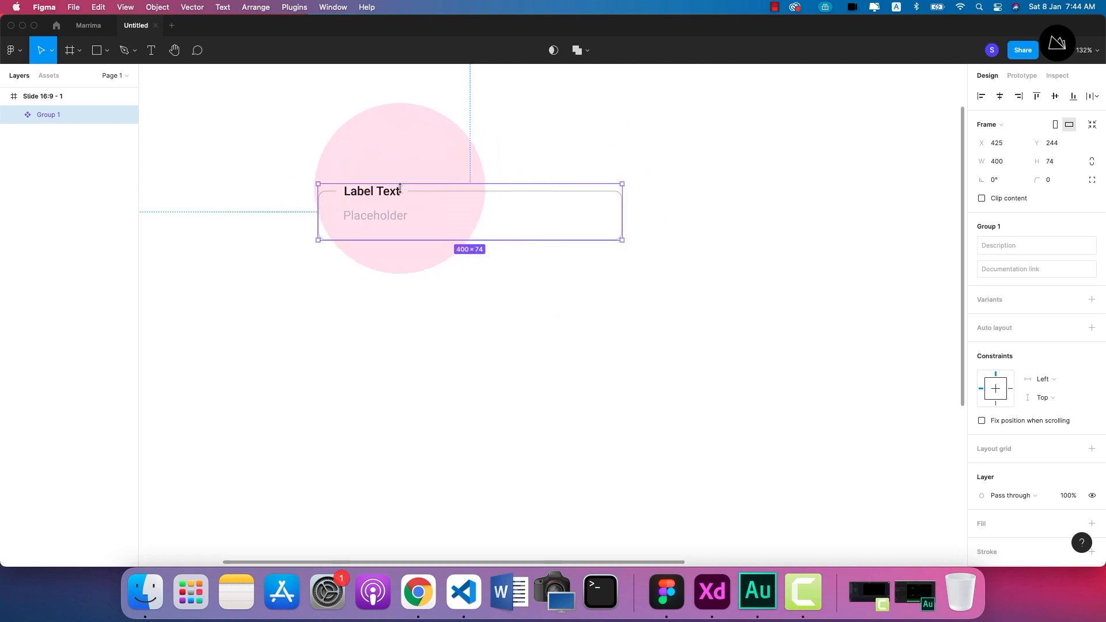
double_click(47, 116)
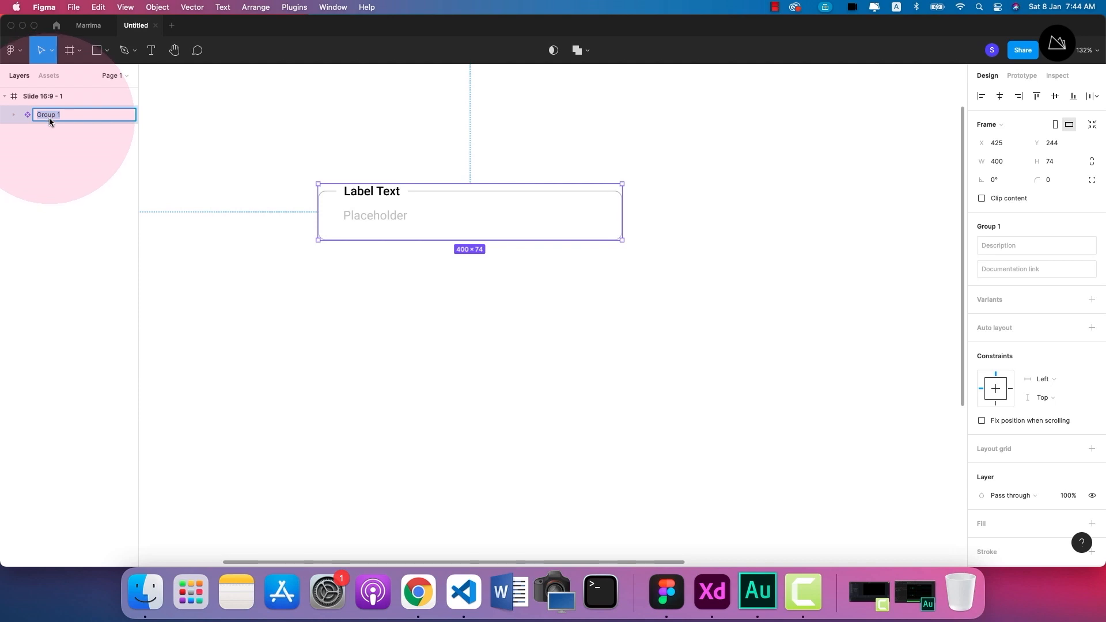
type("defau")
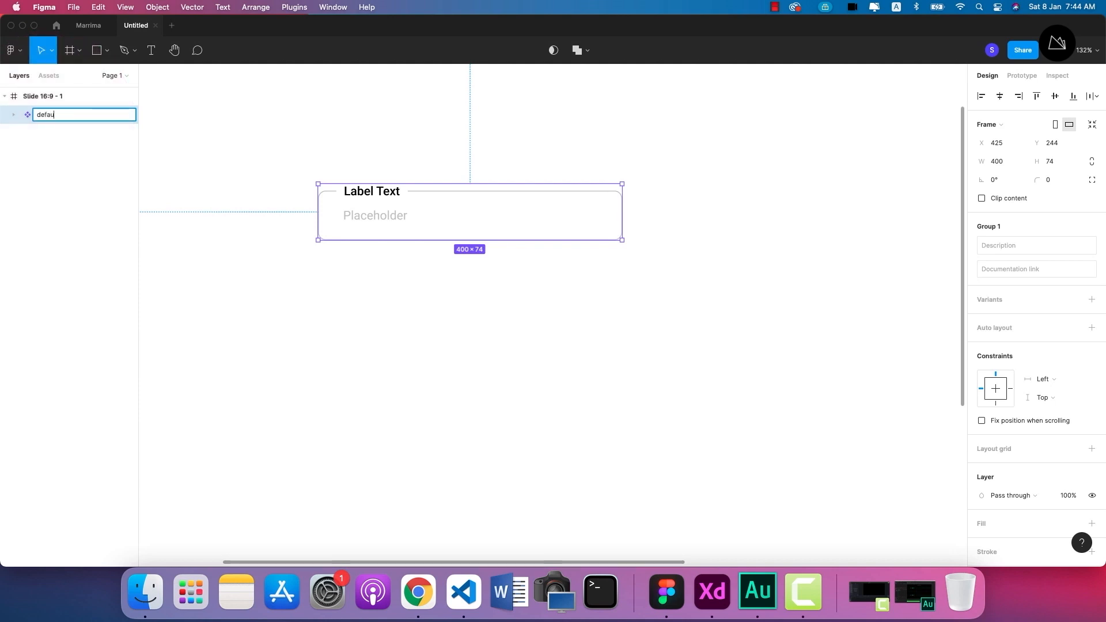
type("lt")
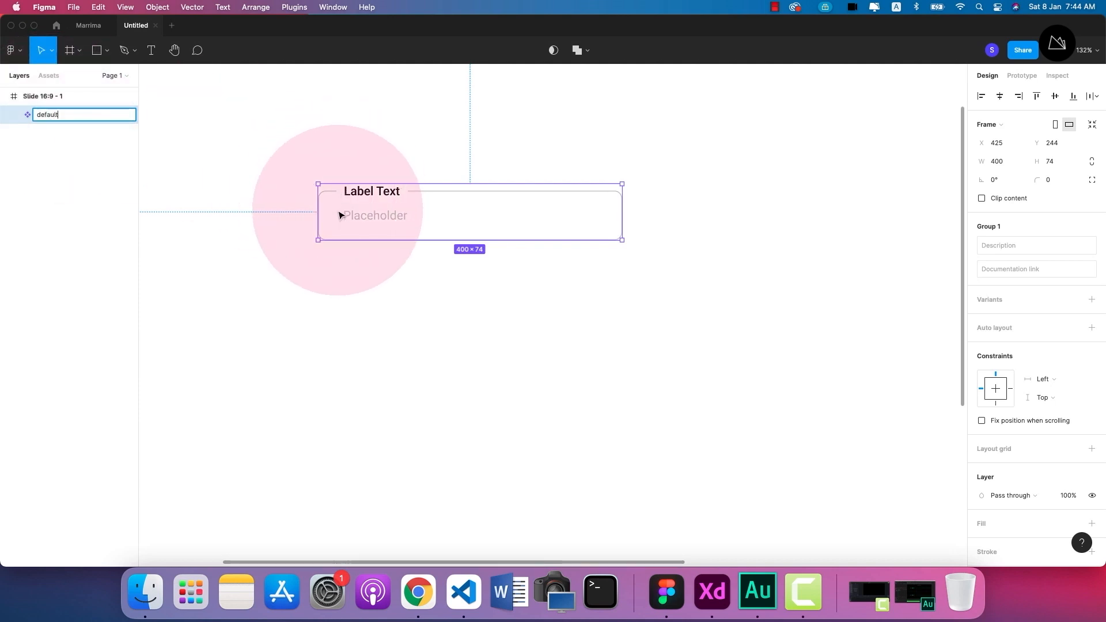
left_click(407, 278)
Add a second variant to the default text field component.
left_click(403, 215)
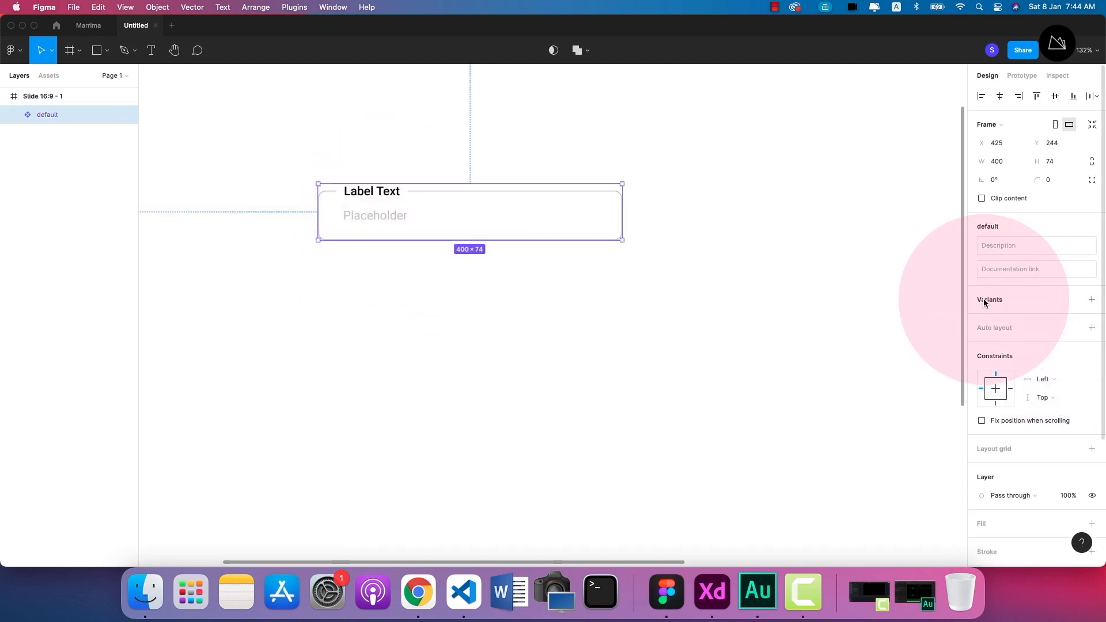
left_click(1091, 300)
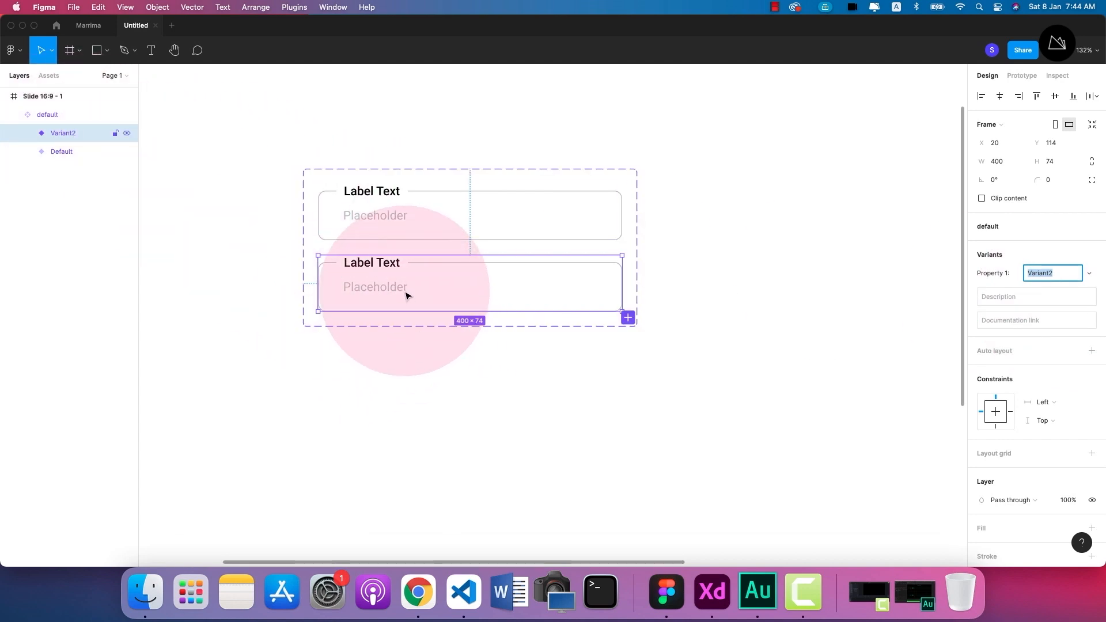
left_click(493, 421)
Duplicate the second variant's Placeholder text and place the copy just below the field's left end at X 0, Y 74.
scroll(345, 324, "up", 1)
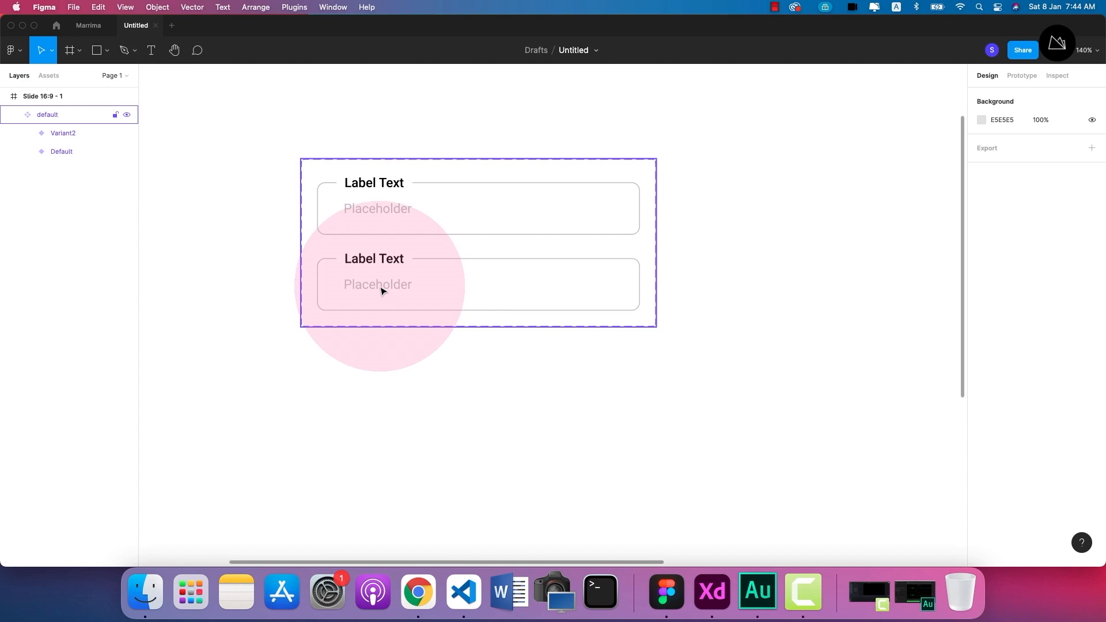
scroll(417, 296, "up", 5)
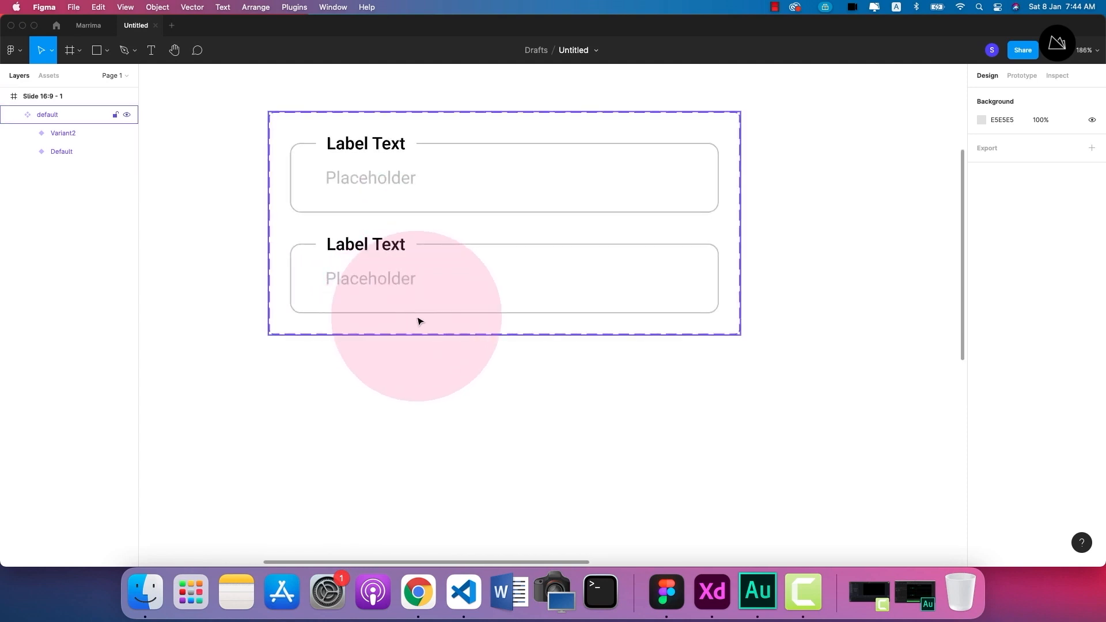
left_click(458, 311)
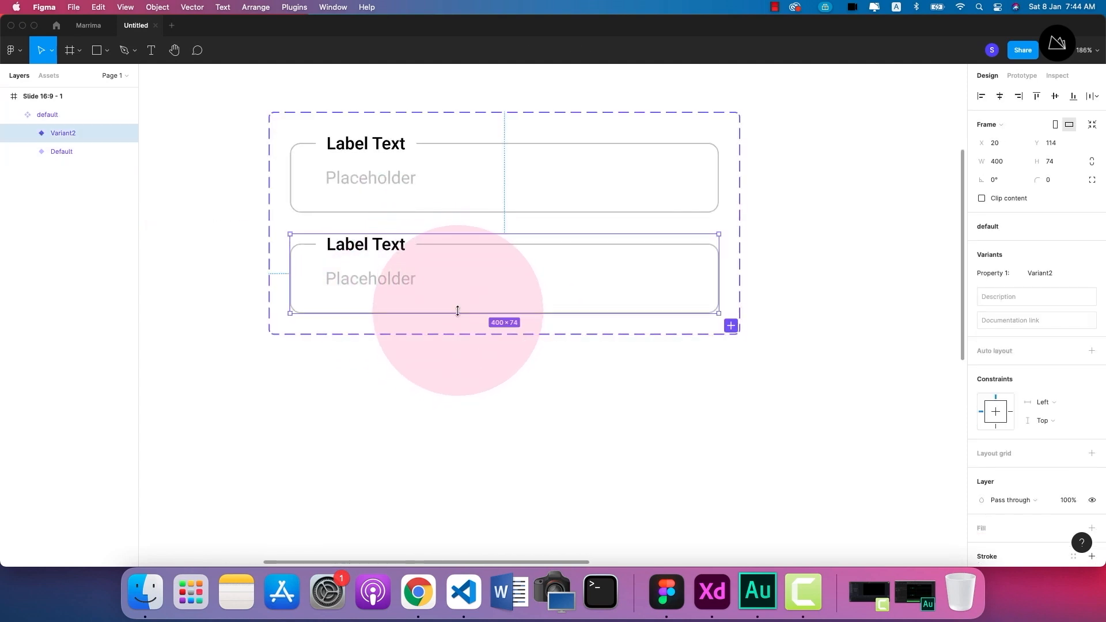
double_click(371, 280)
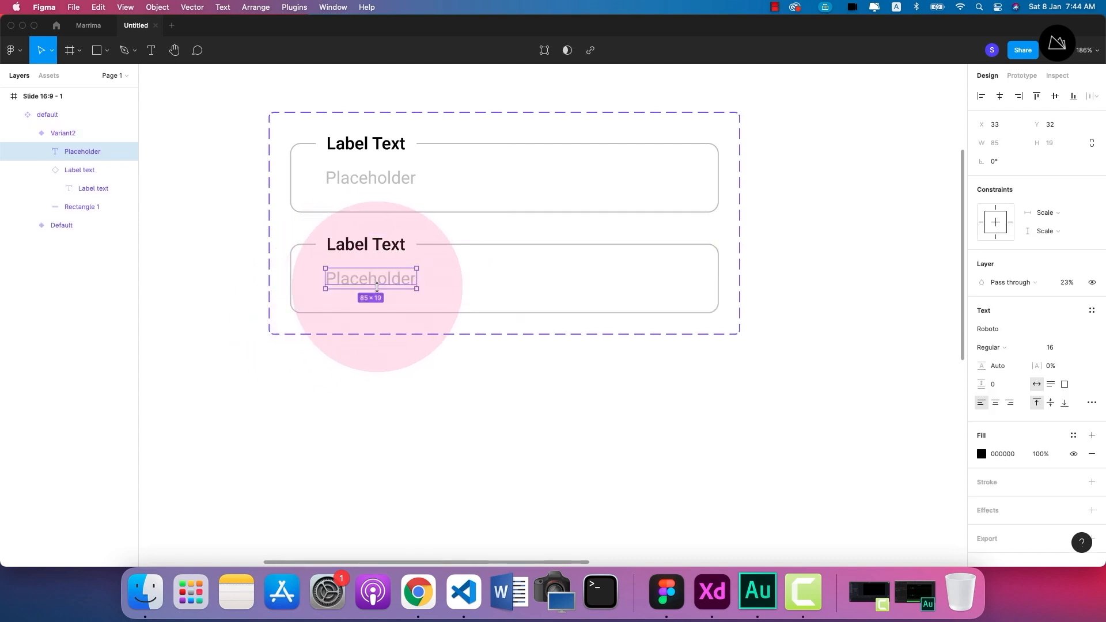
key("super+d")
left_click_drag(365, 286, 328, 325)
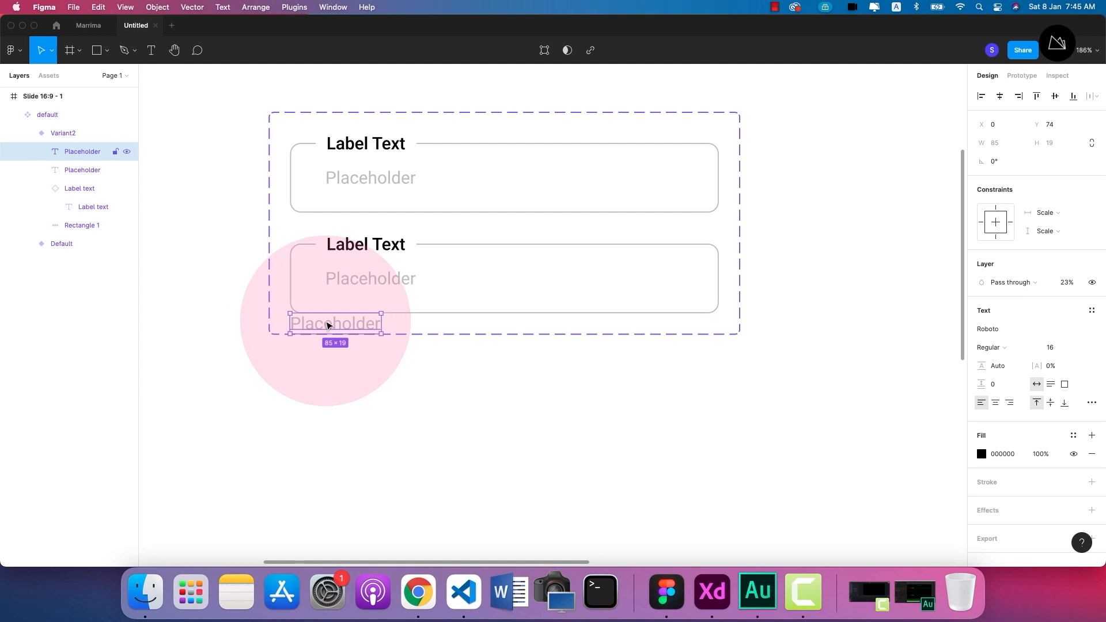
Change the copied placeholder text below the second field to "Hint Text".
double_click(328, 326)
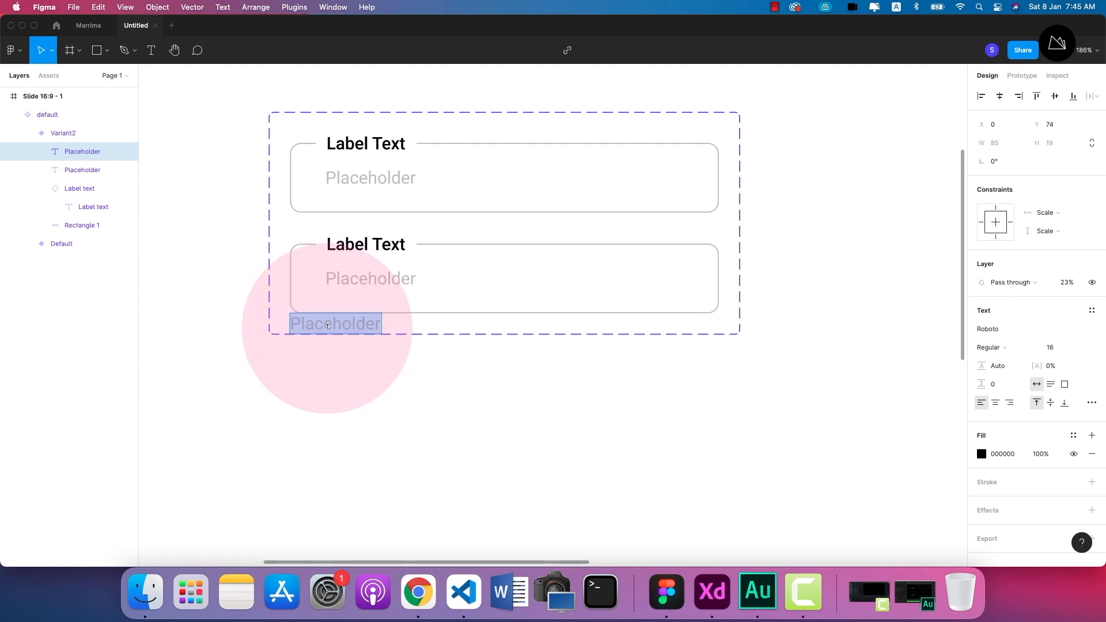
type("hit")
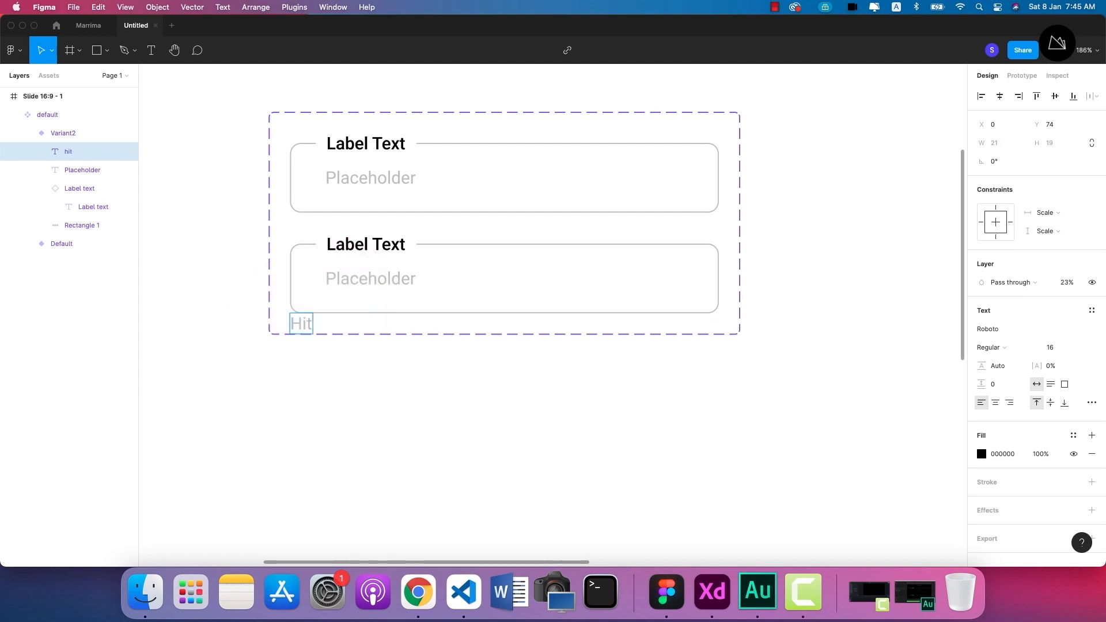
key("BackSpace")
key("BackSpace")
type("Hint Text")
key("Escape")
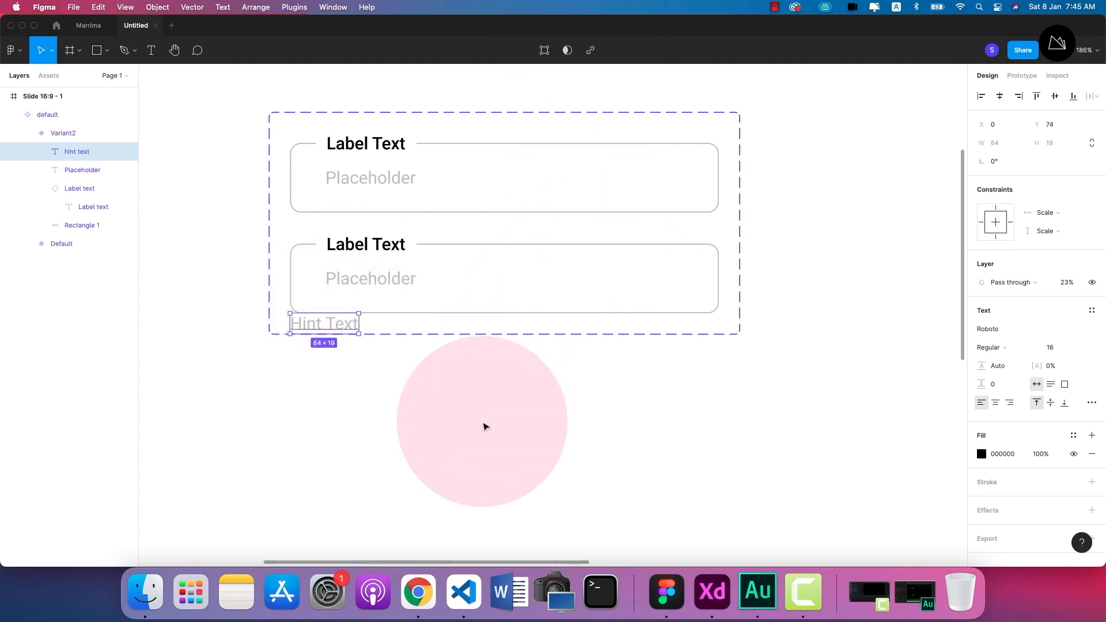
Reduce the font size of the Hint Text to 10.
left_click(1054, 347)
type("14")
key("Return")
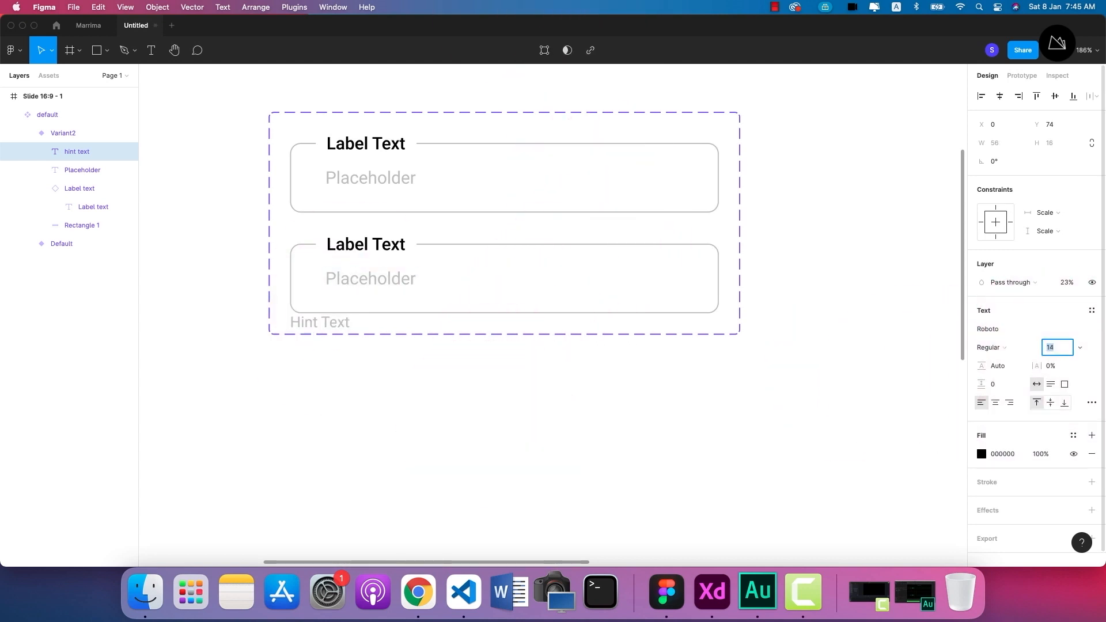
key("Down")
key("Down")
key("Down")
key("Down")
Nudge the Hint Text down to Y 80, leaving a gap below the field outline.
left_click(326, 321)
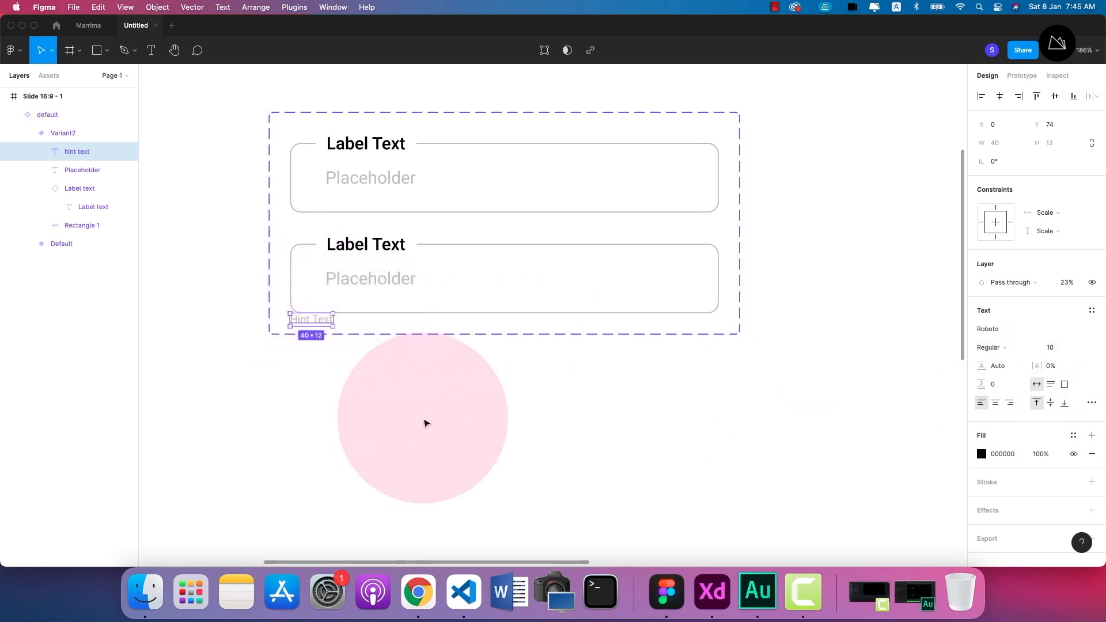
key("Down")
key("Down")
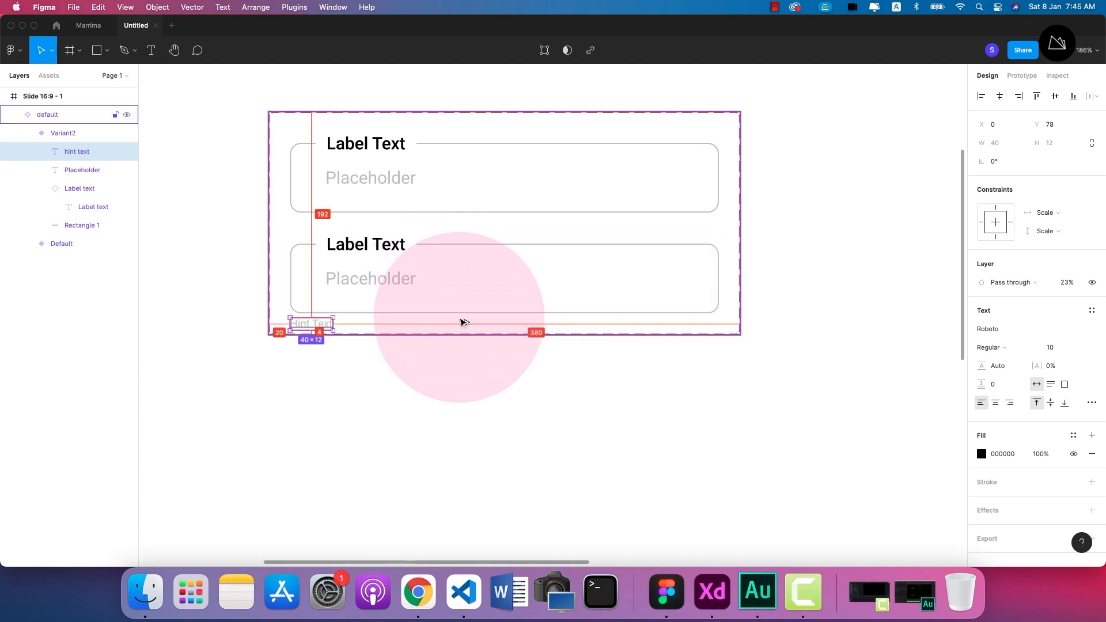
key("Down")
key("Down")
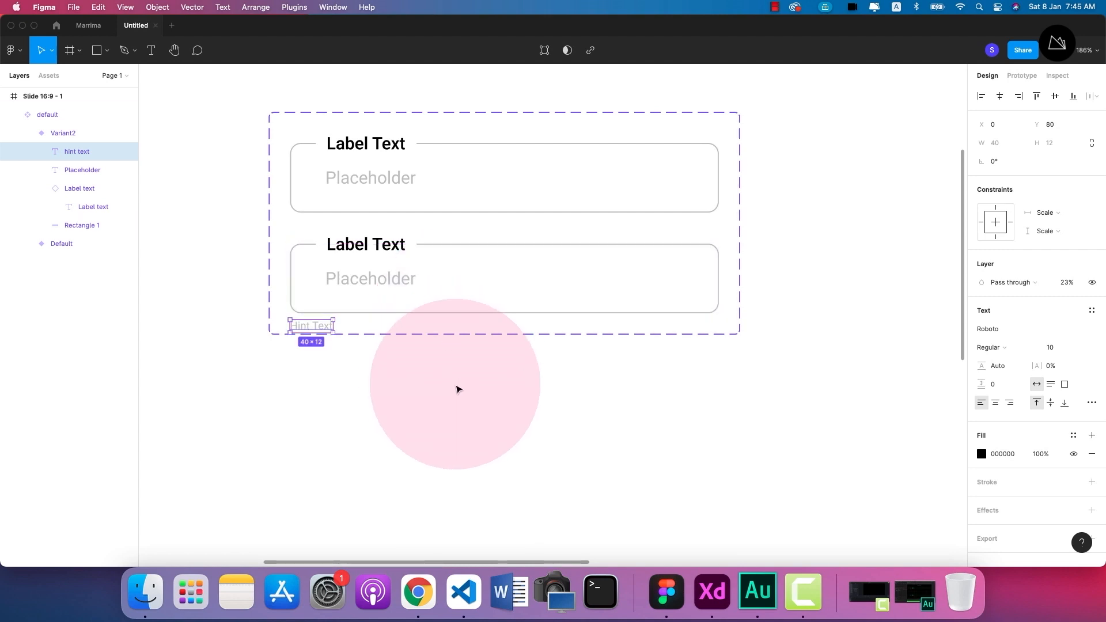
left_click(461, 387)
Extend the component set frame downward to a height of about 315 to make room for another variant.
scroll(478, 392, "up", 2)
scroll(478, 392, "left", 1)
left_click(570, 358)
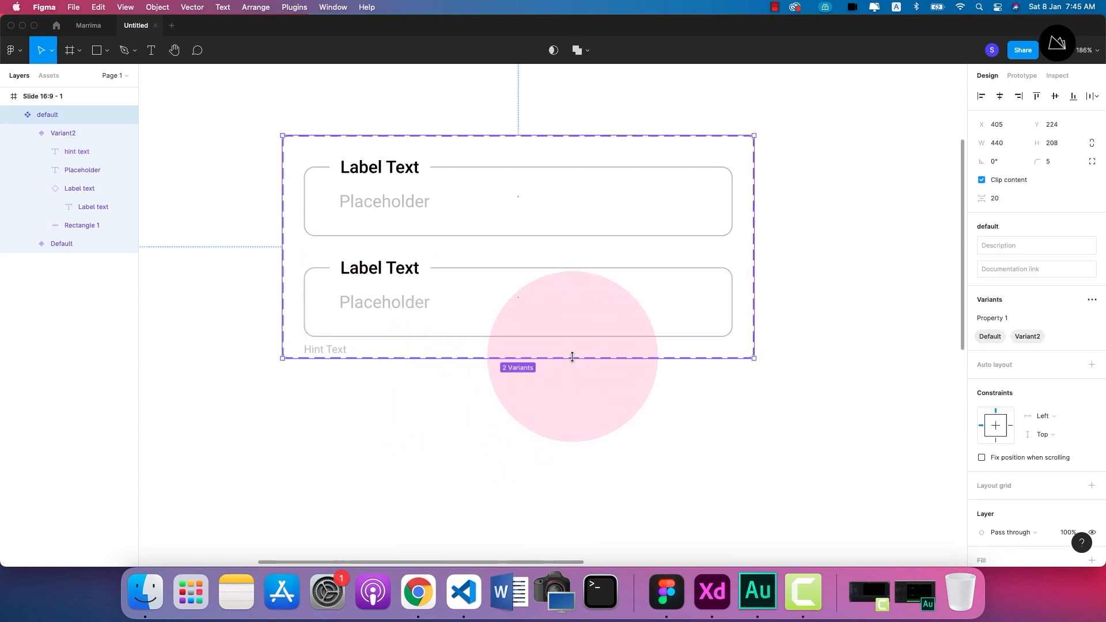
left_click_drag(567, 358, 577, 474)
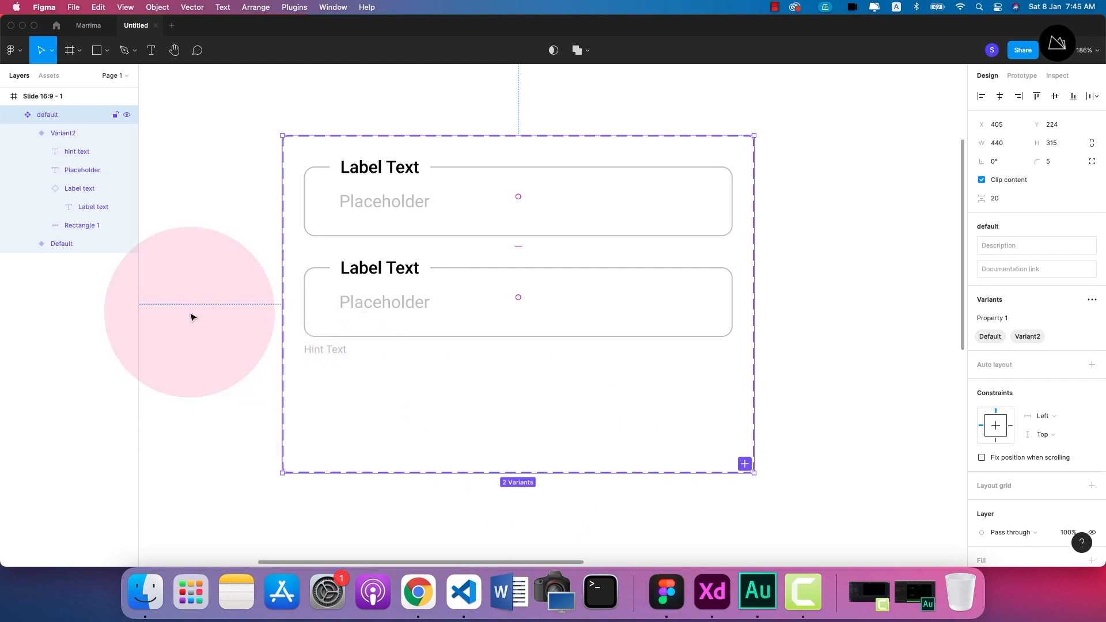
left_click(191, 316)
left_click_drag(205, 337, 228, 321)
Add a third variant based on the one with the hint text and move it down to Y 218.
left_click(394, 275)
left_click(403, 254)
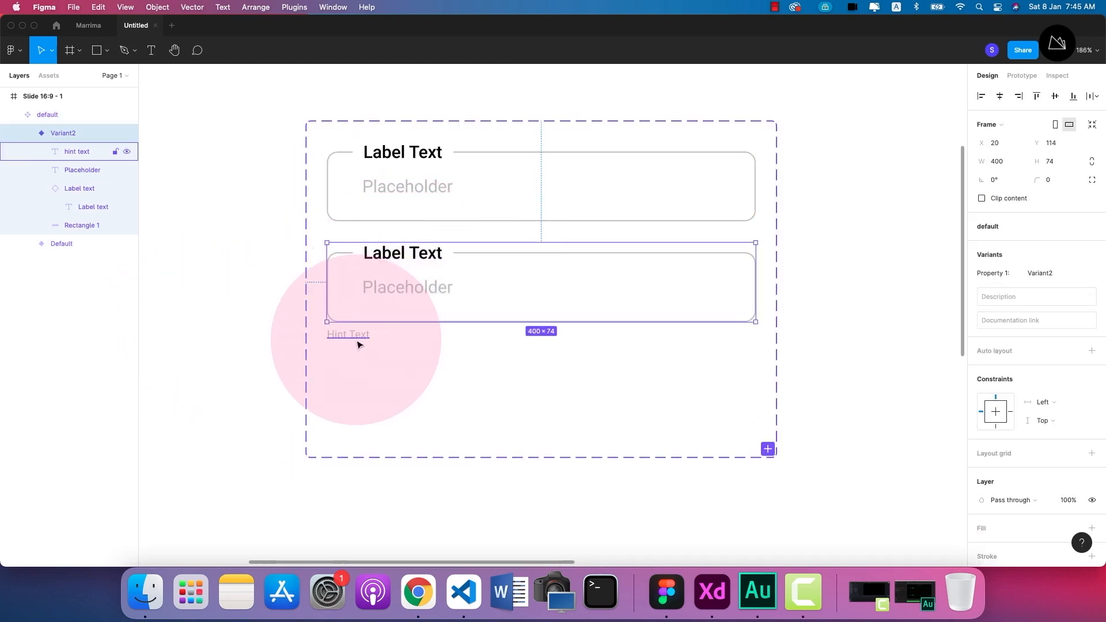
left_click(206, 312)
left_click_drag(276, 333, 248, 302)
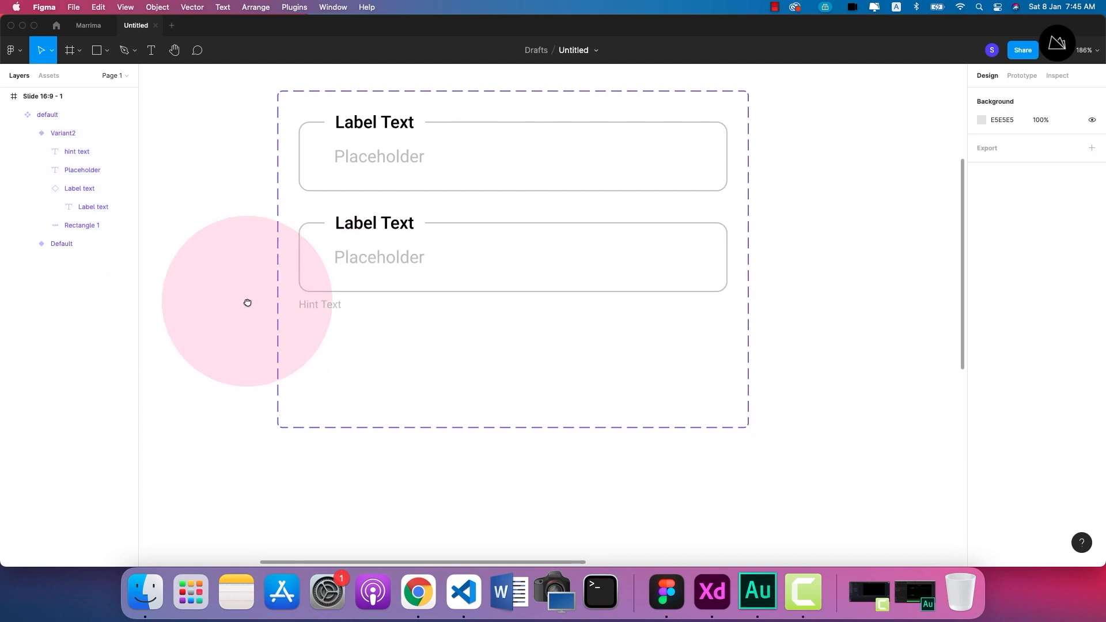
left_click(401, 227)
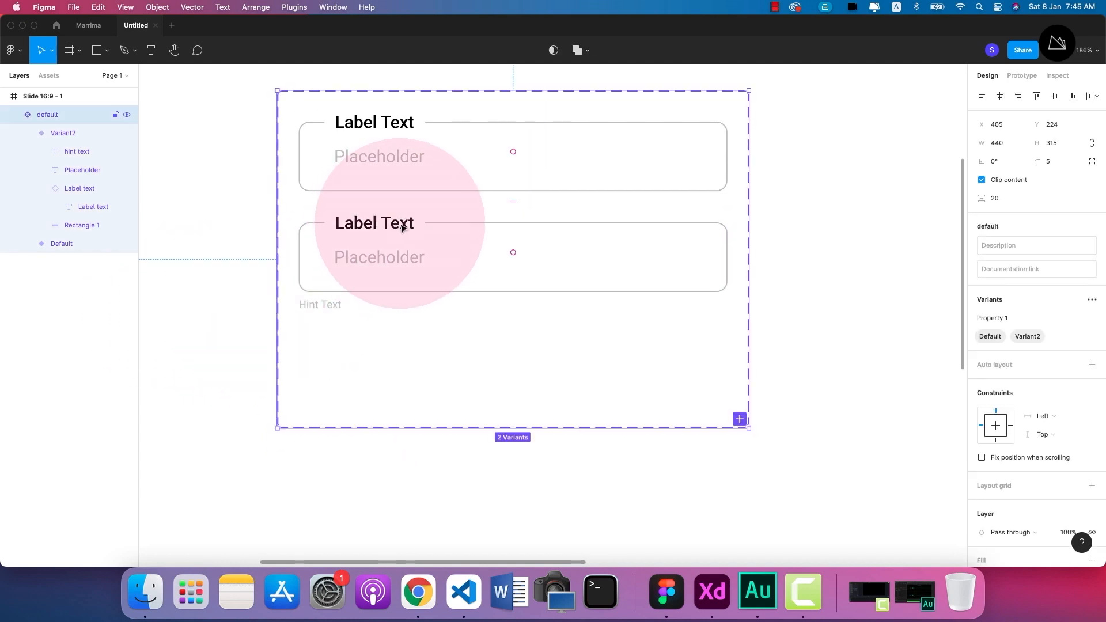
left_click(405, 233)
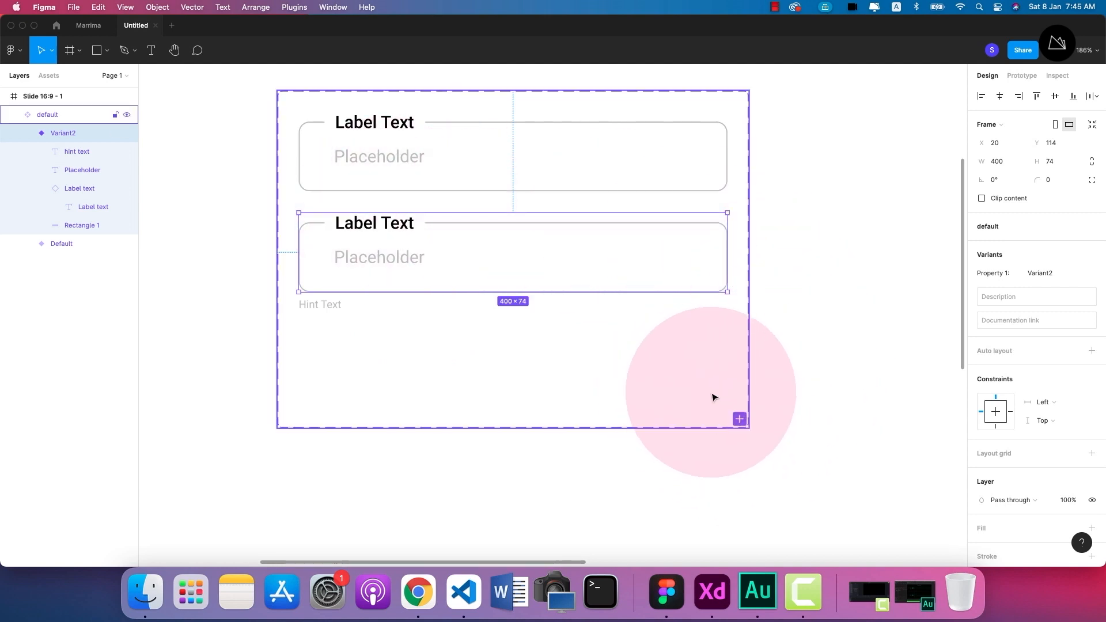
left_click(740, 419)
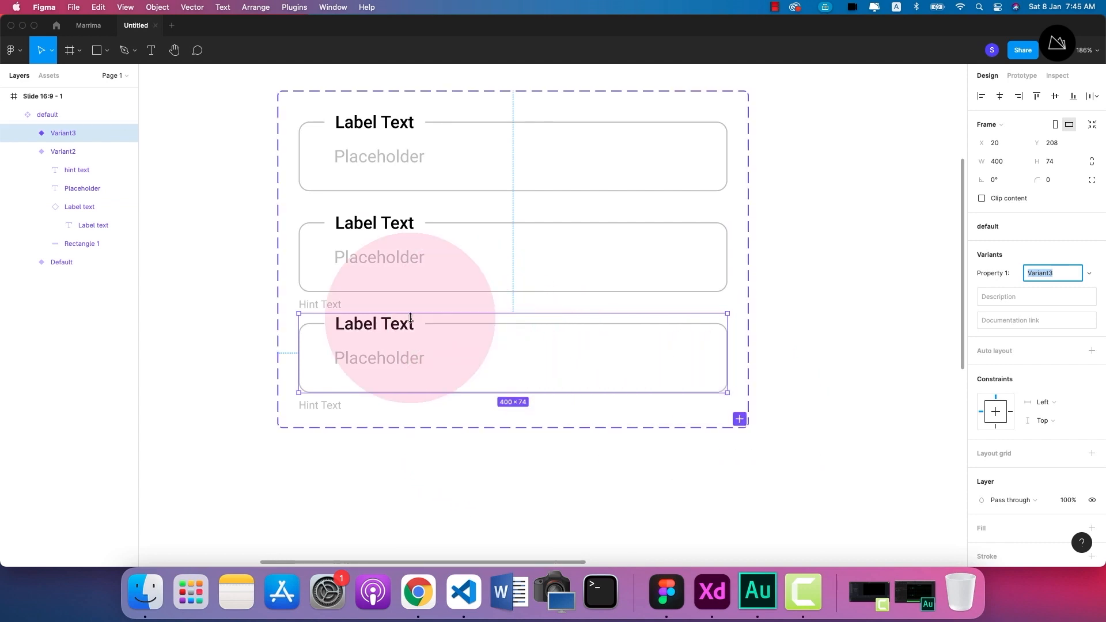
left_click_drag(407, 331, 406, 342)
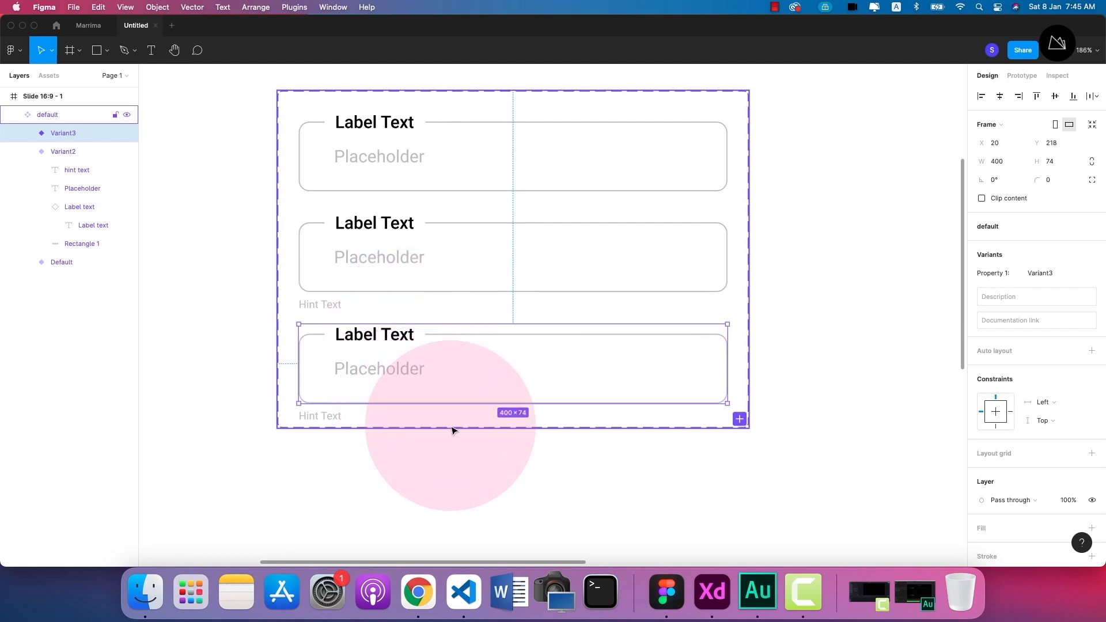
Extend the component set frame's lower edge well below the third variant's hint text.
left_click(545, 485)
scroll(545, 485, "down", 2)
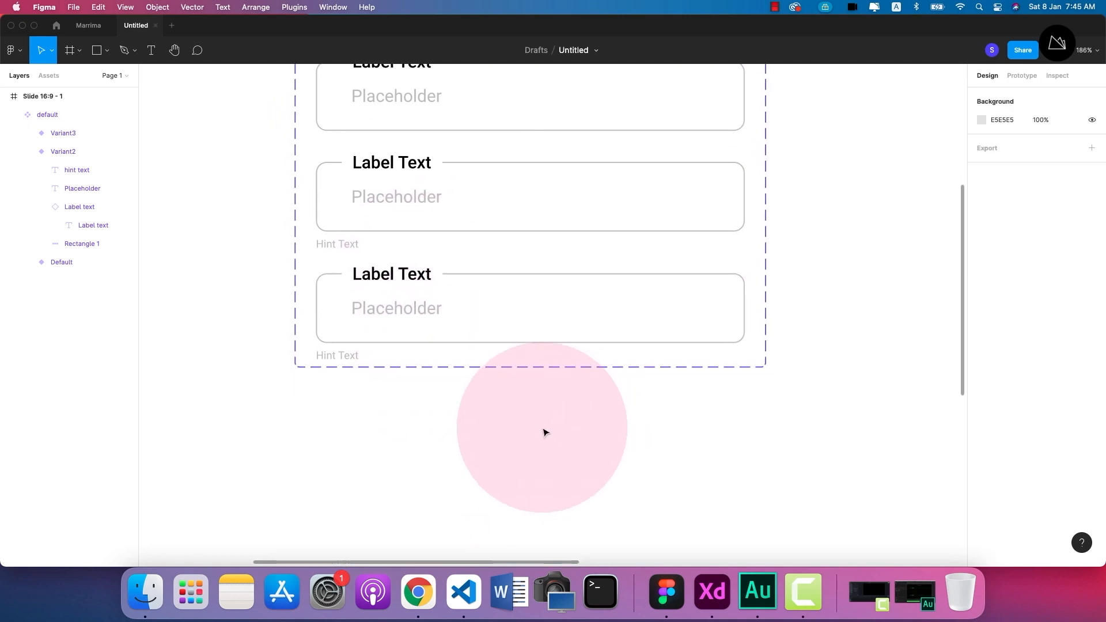
left_click(512, 369)
left_click_drag(514, 370, 515, 525)
left_click(257, 367)
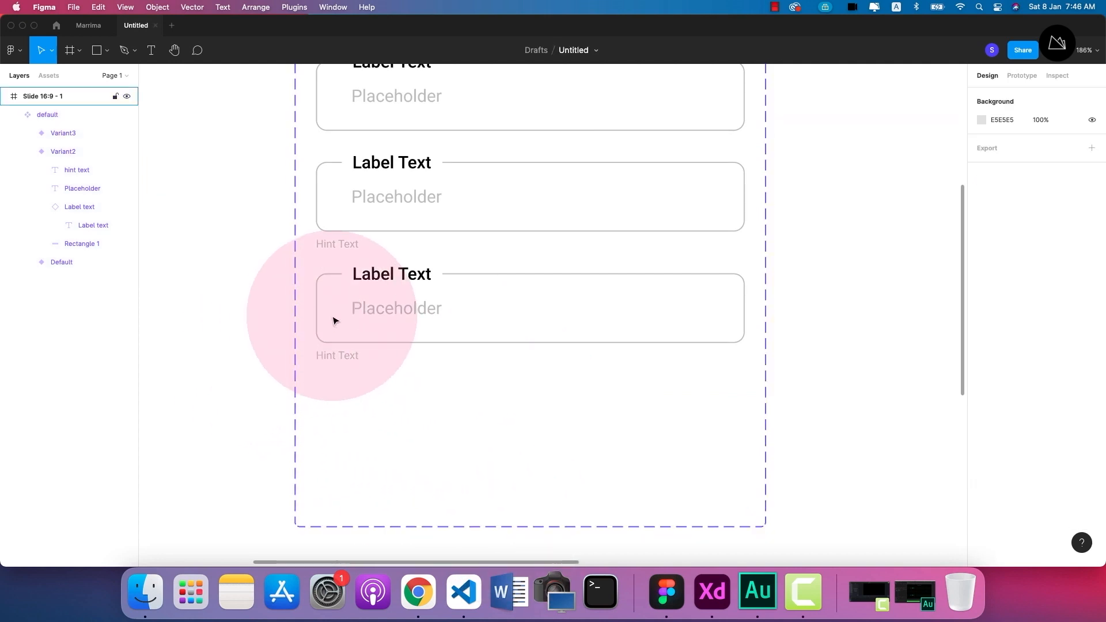
Change the third variant's field outline stroke to a light red.
scroll(333, 318, "up", 2)
scroll(407, 271, "up", 1)
scroll(446, 297, "up", 2)
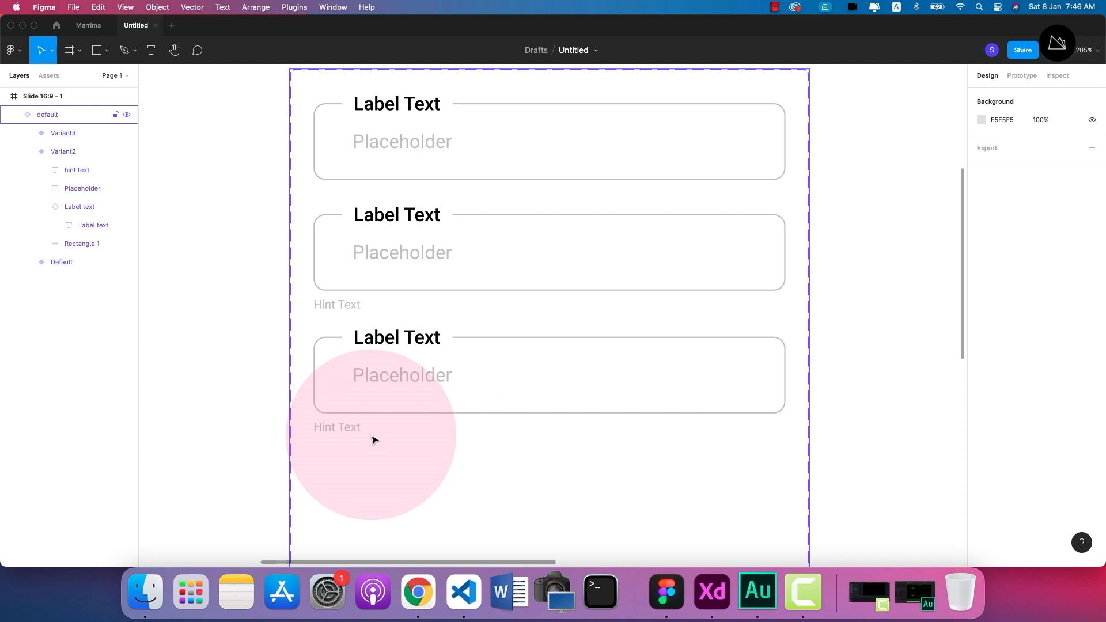
left_click(483, 337)
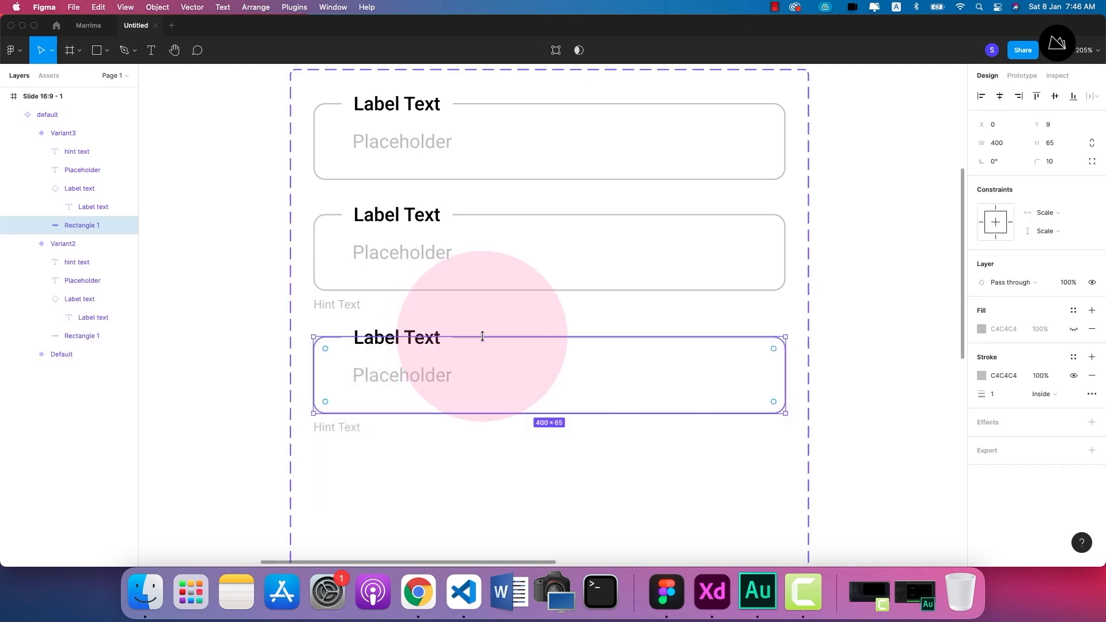
left_click(979, 375)
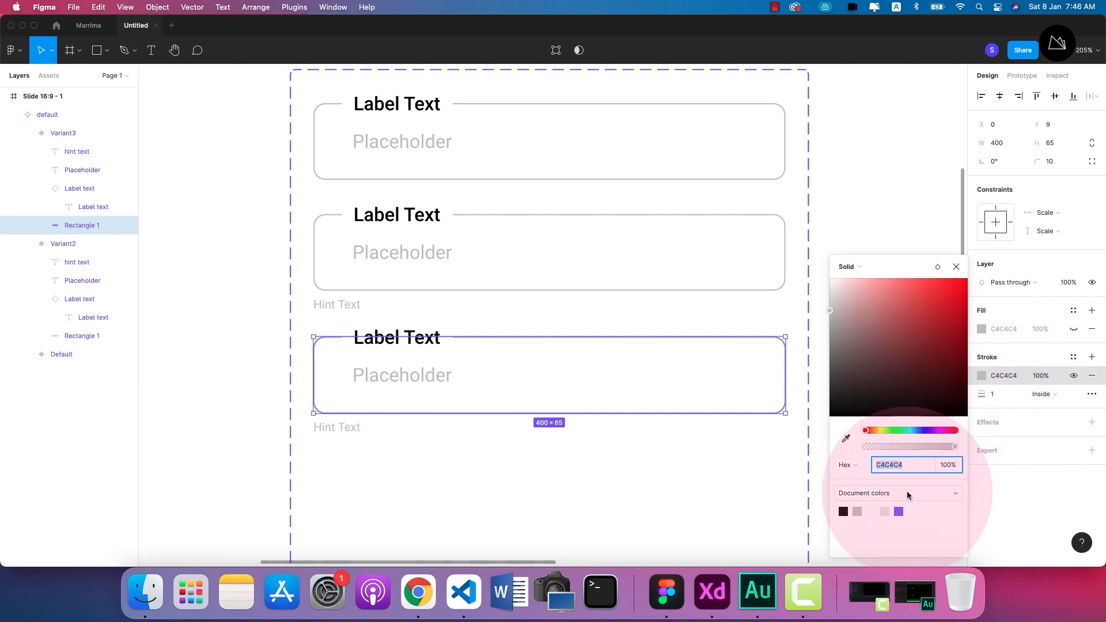
left_click(893, 284)
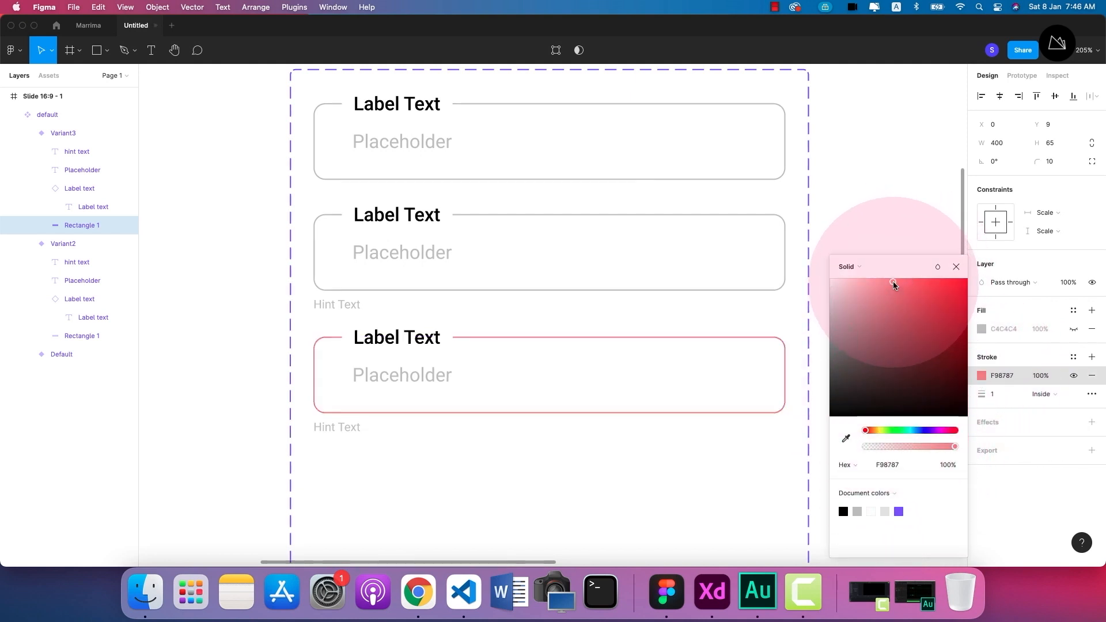
left_click_drag(893, 285, 893, 280)
Change the text below the third variant's field to "Error Text".
left_click(335, 429)
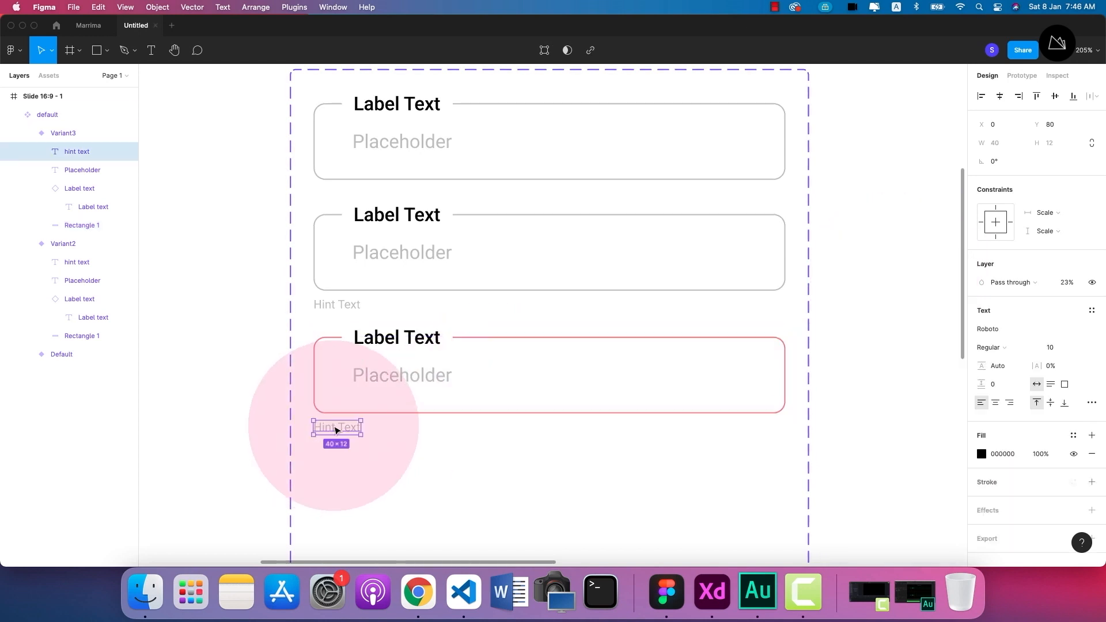
double_click(329, 429)
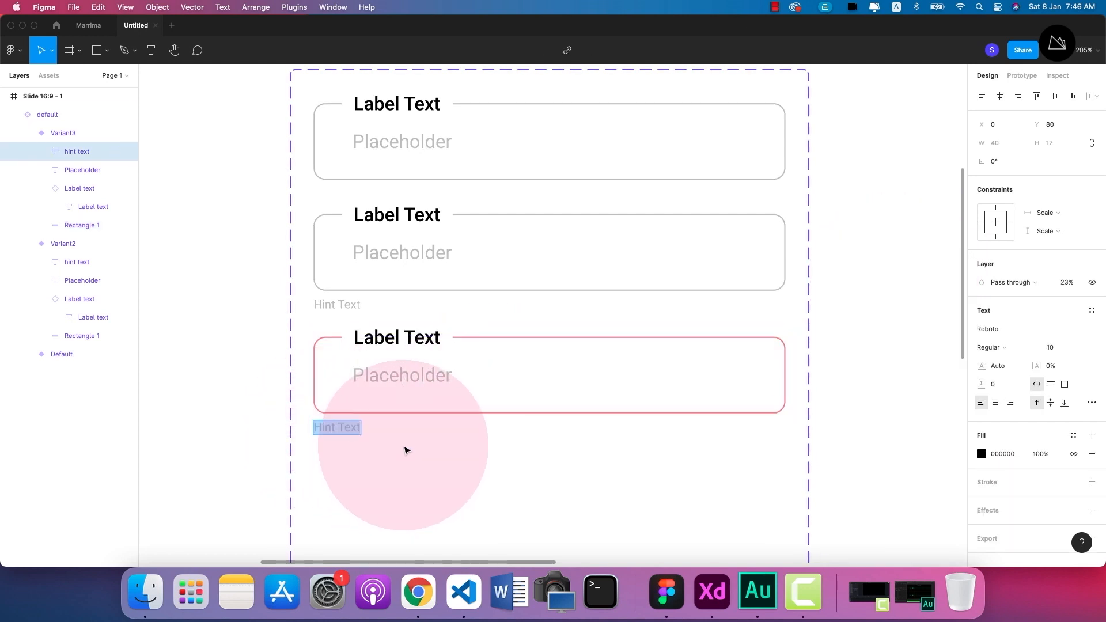
double_click(323, 426)
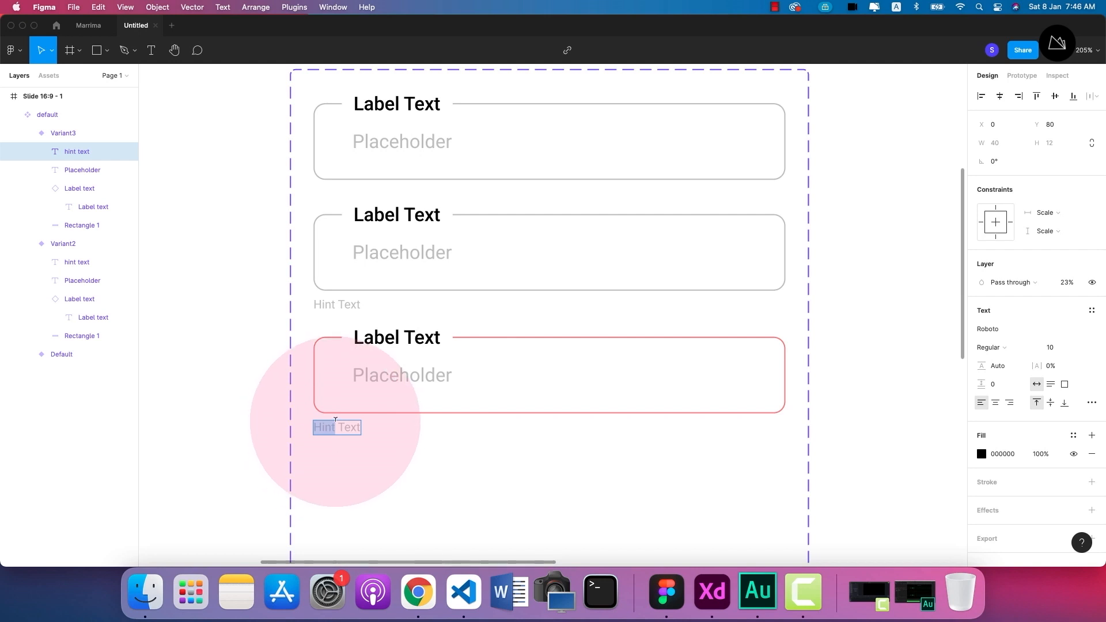
type("Wr")
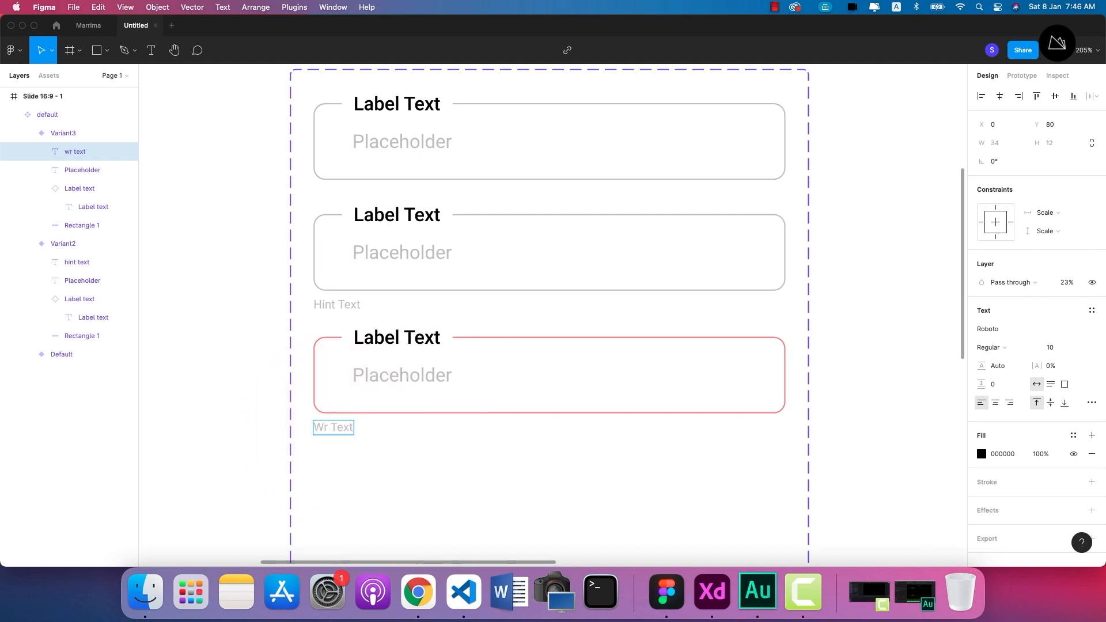
key("BackSpace")
key("BackSpace")
type("Error")
left_click(335, 421)
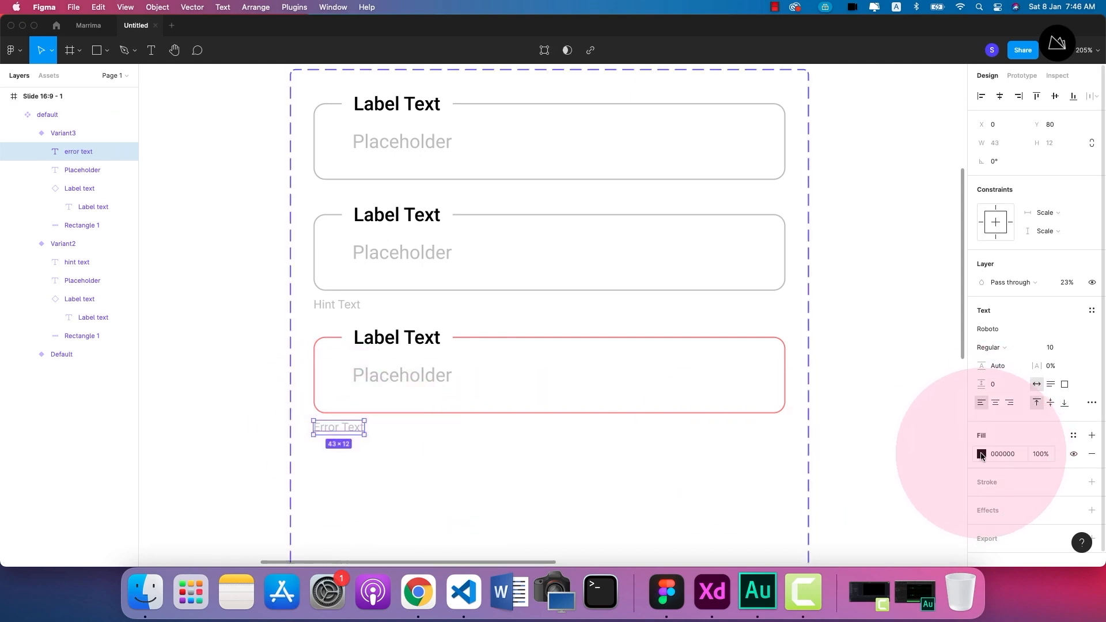
Set the Error Text fill to FF0000 and its layer opacity to 100%.
left_click(982, 455)
left_click_drag(895, 403, 1012, 234)
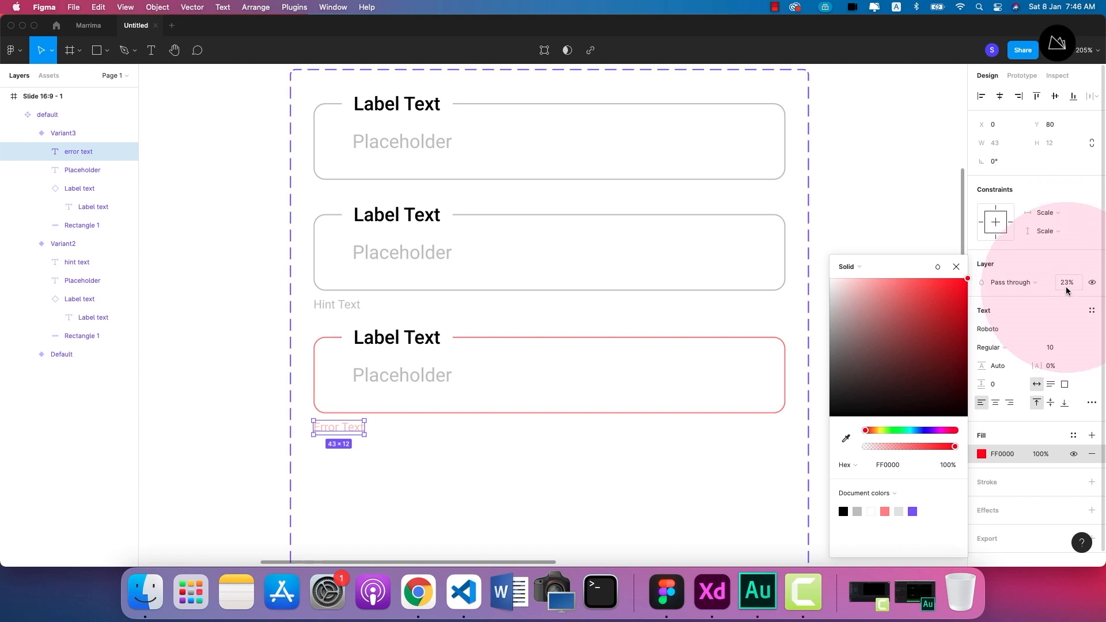
left_click(954, 264)
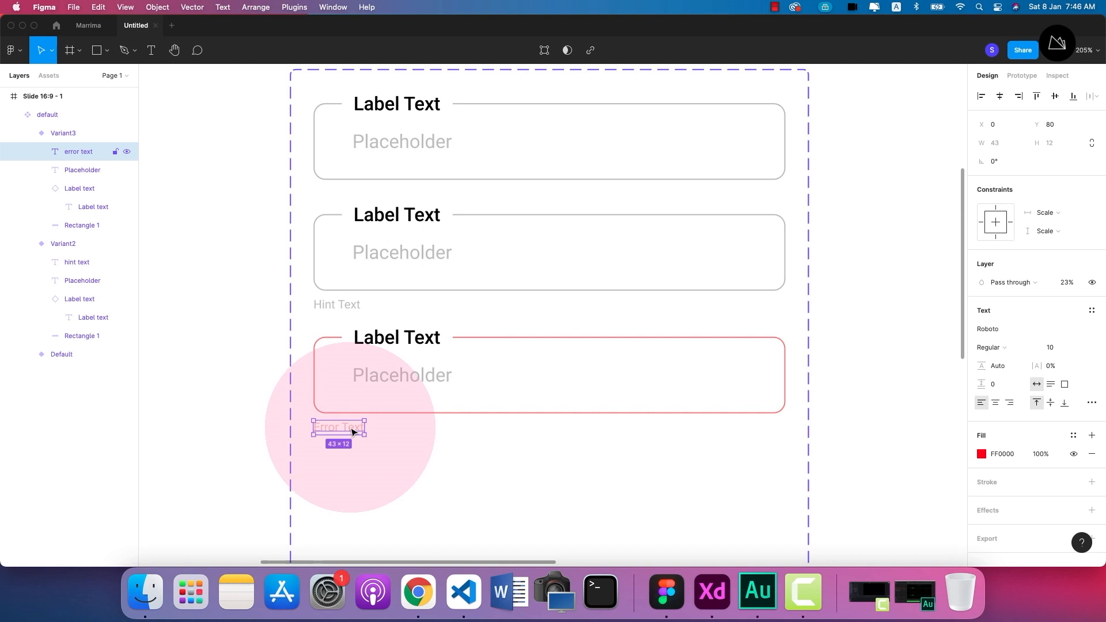
key("0")
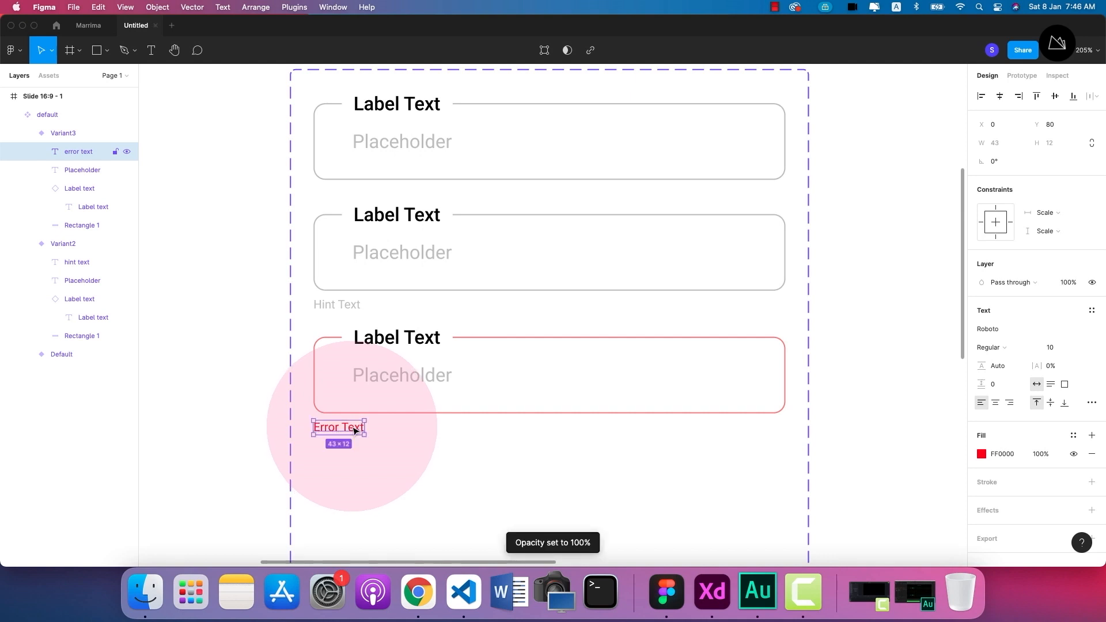
Rename the second variant's layer to "input with help".
left_click(224, 404)
scroll(235, 395, "down", 1)
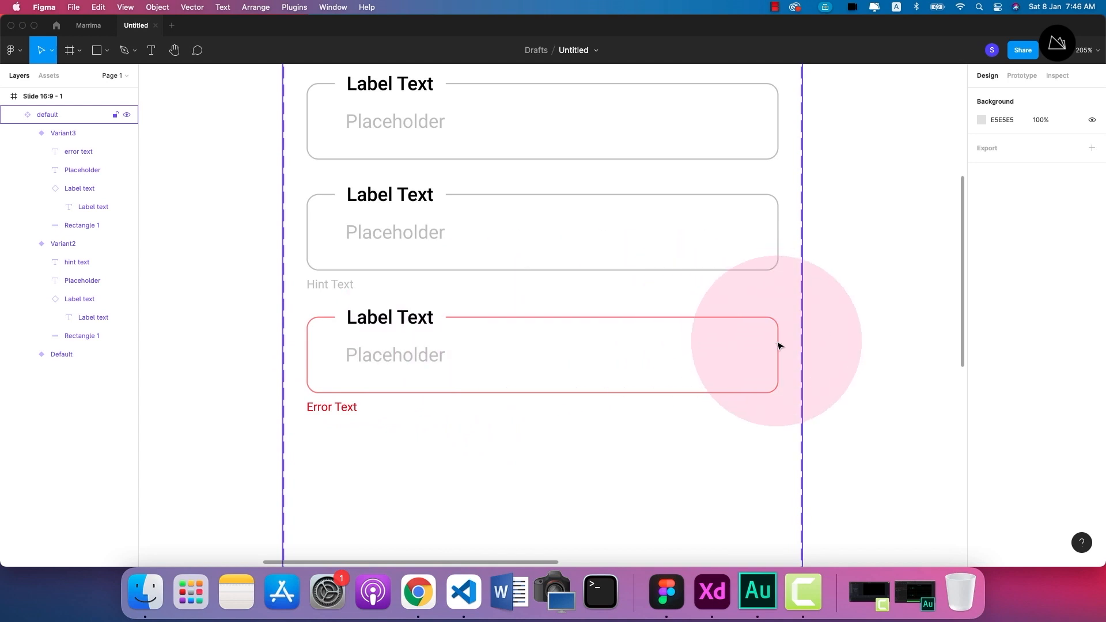
scroll(573, 397, "down", 5)
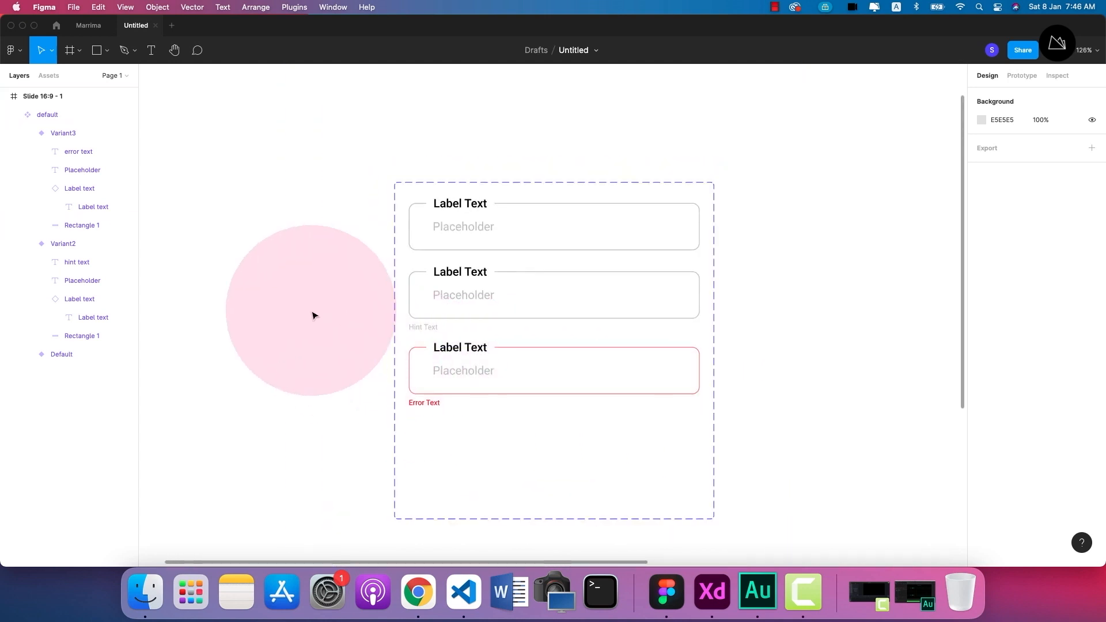
left_click(466, 207)
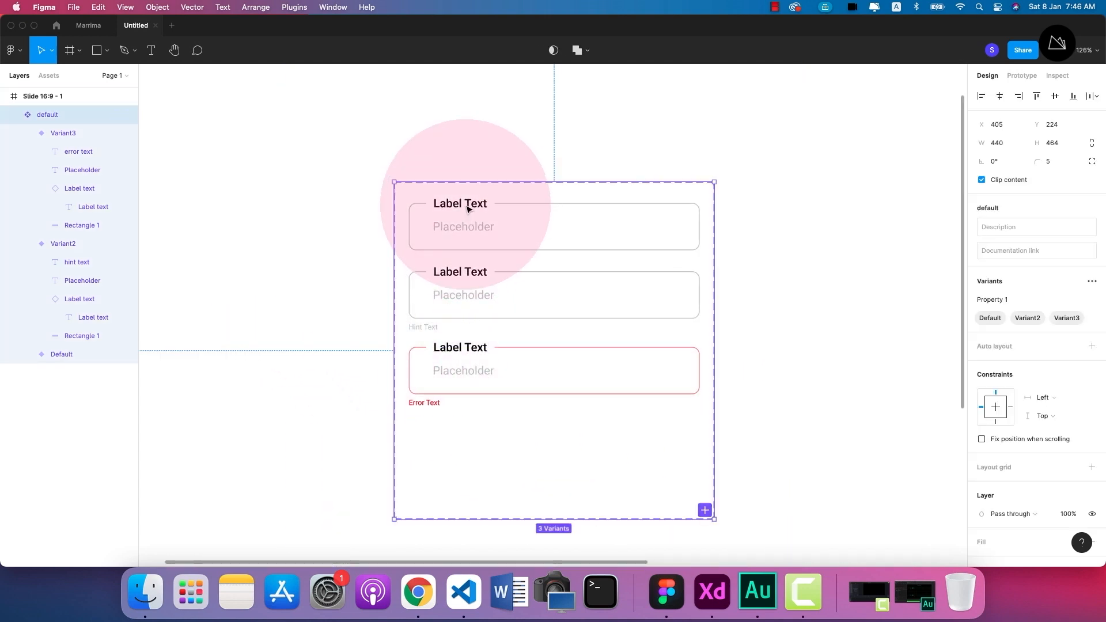
left_click(466, 208)
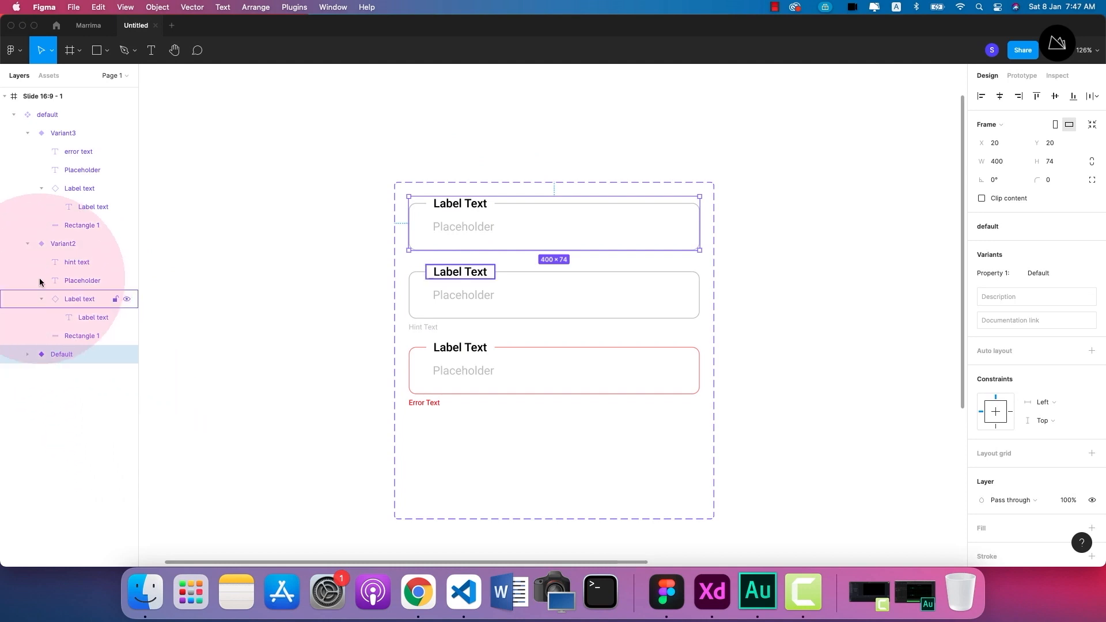
left_click(27, 244)
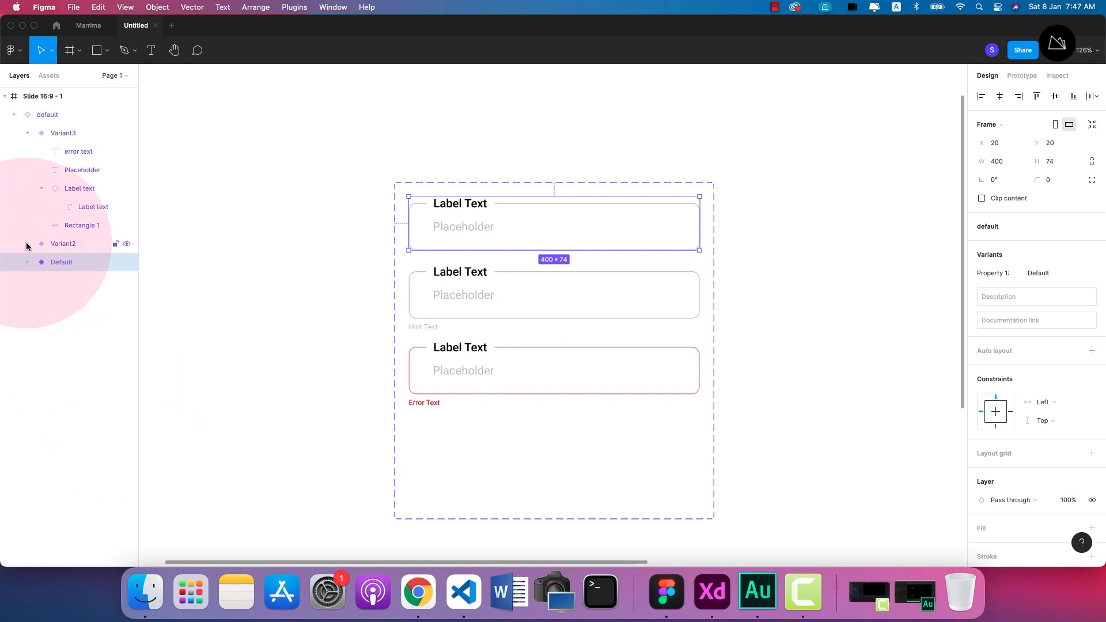
left_click(67, 243)
double_click(67, 244)
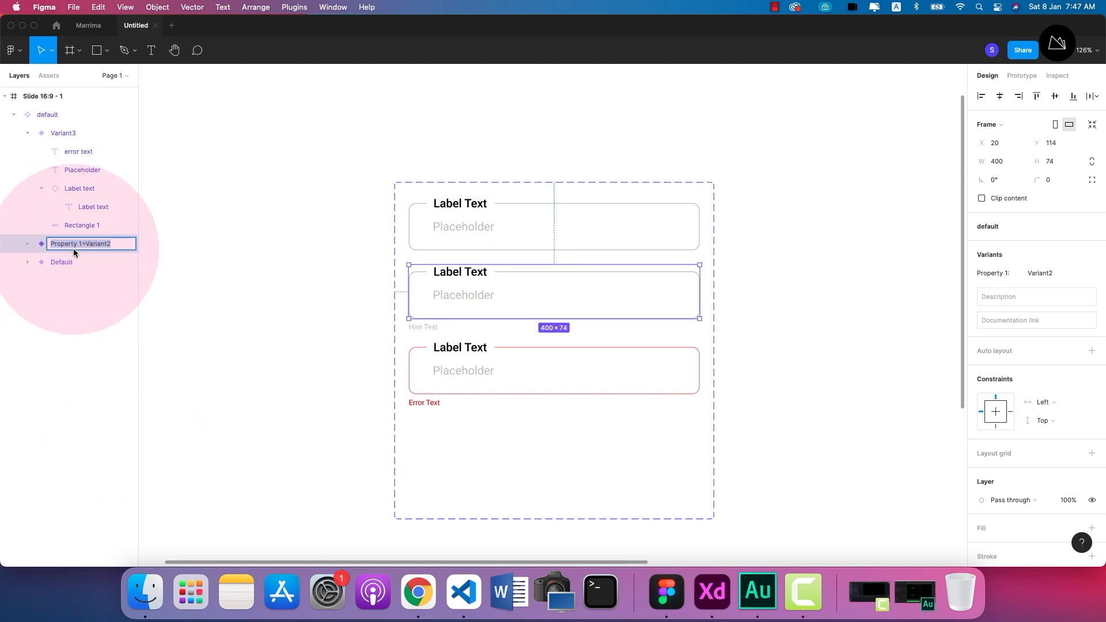
type("input with h")
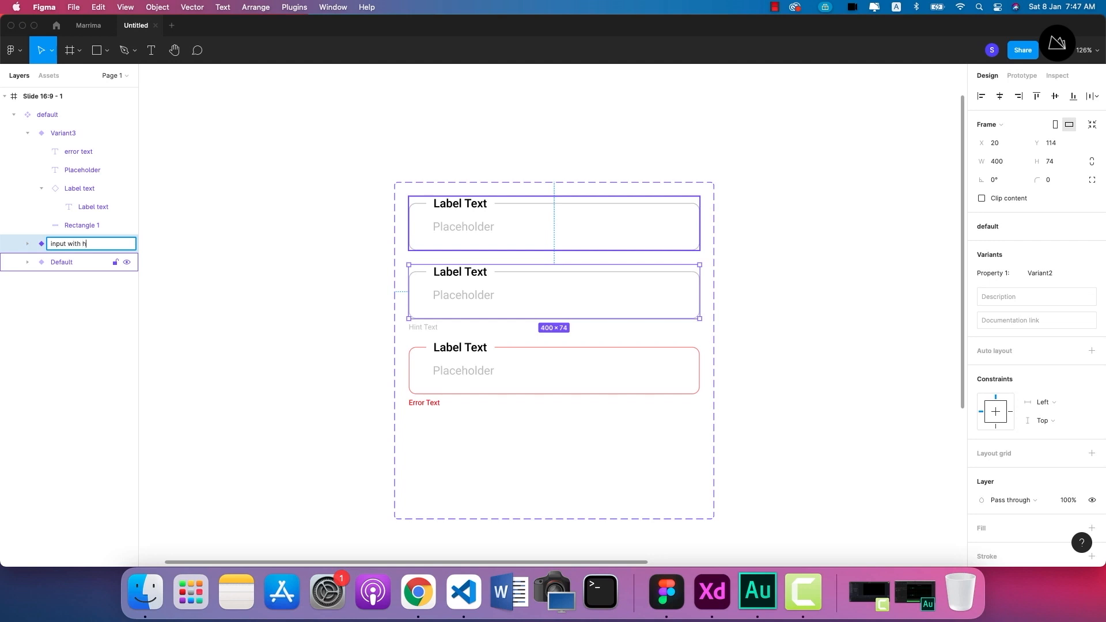
type("elp")
left_click(128, 303)
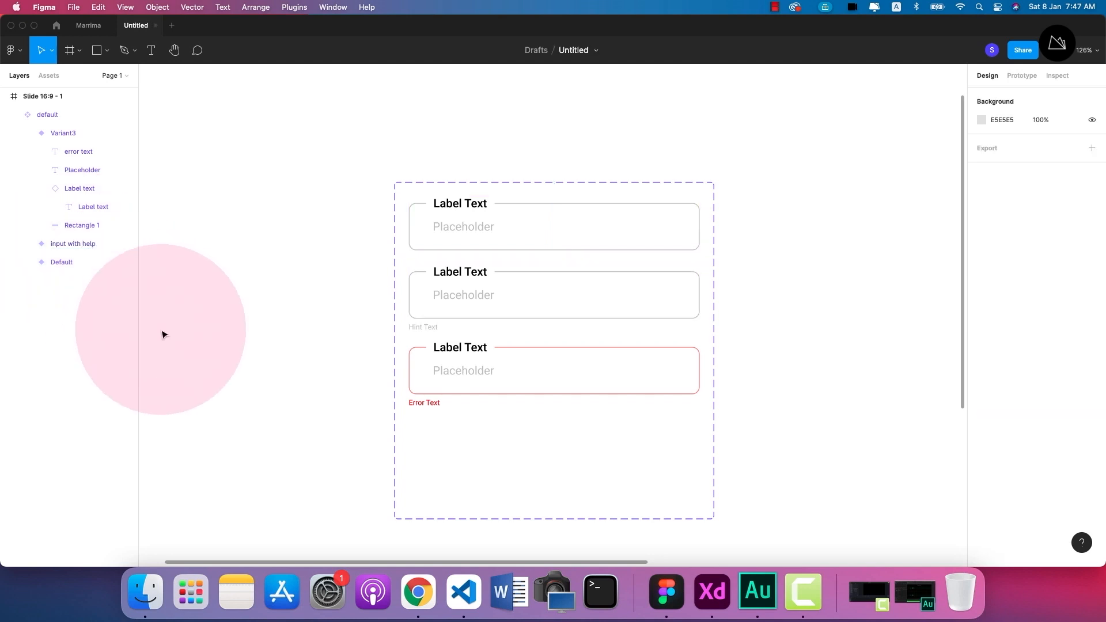
Collapse the third variant's layers and open its name for editing to examine the property and value format.
left_click(466, 201)
left_click(467, 201)
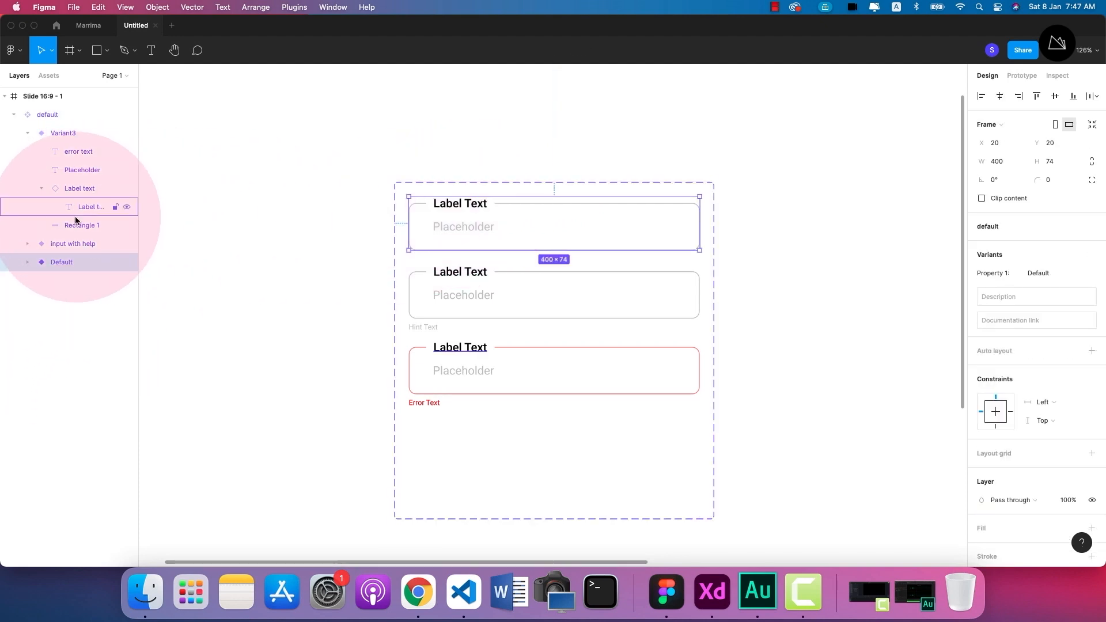
left_click(26, 134)
left_click(74, 133)
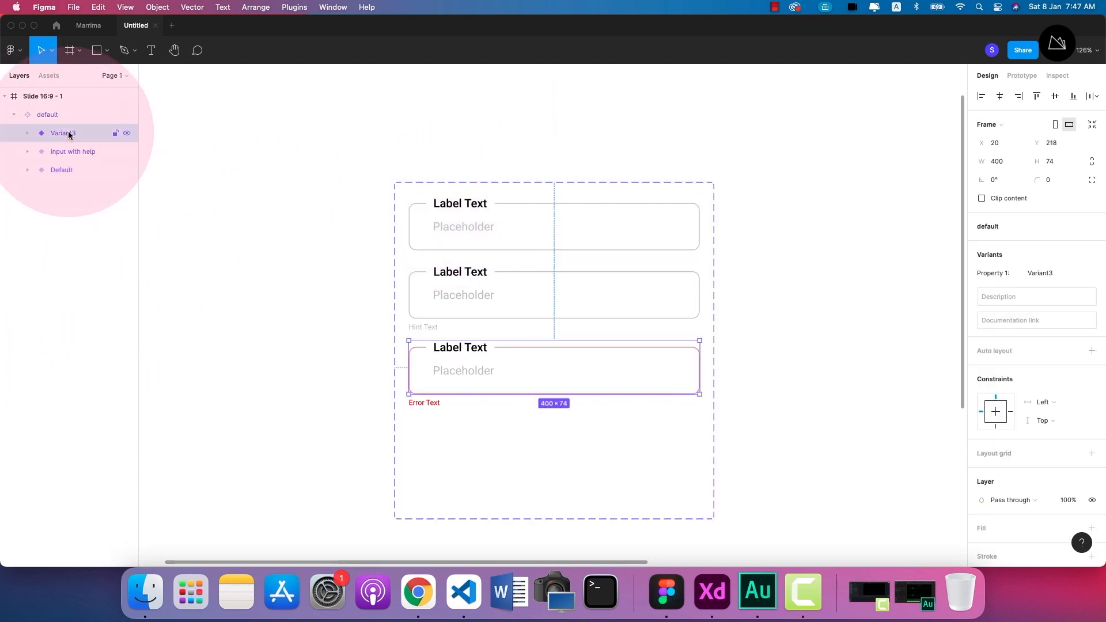
double_click(74, 133)
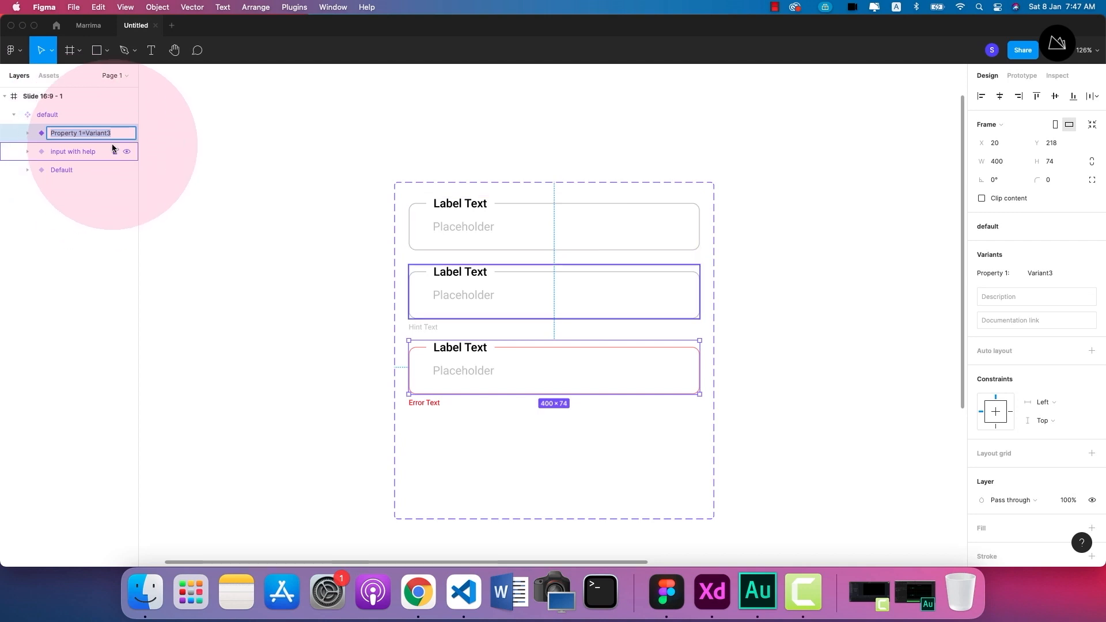
type("Variant3")
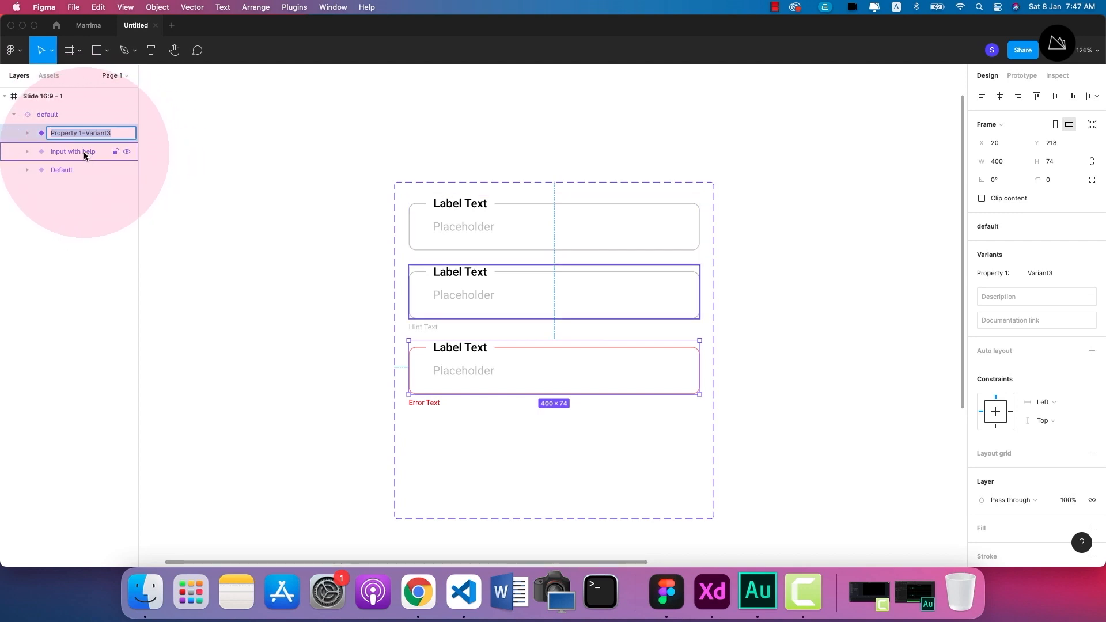
Extend the second variant's layer name to "input with help=varient2".
double_click(83, 151)
left_click(99, 150)
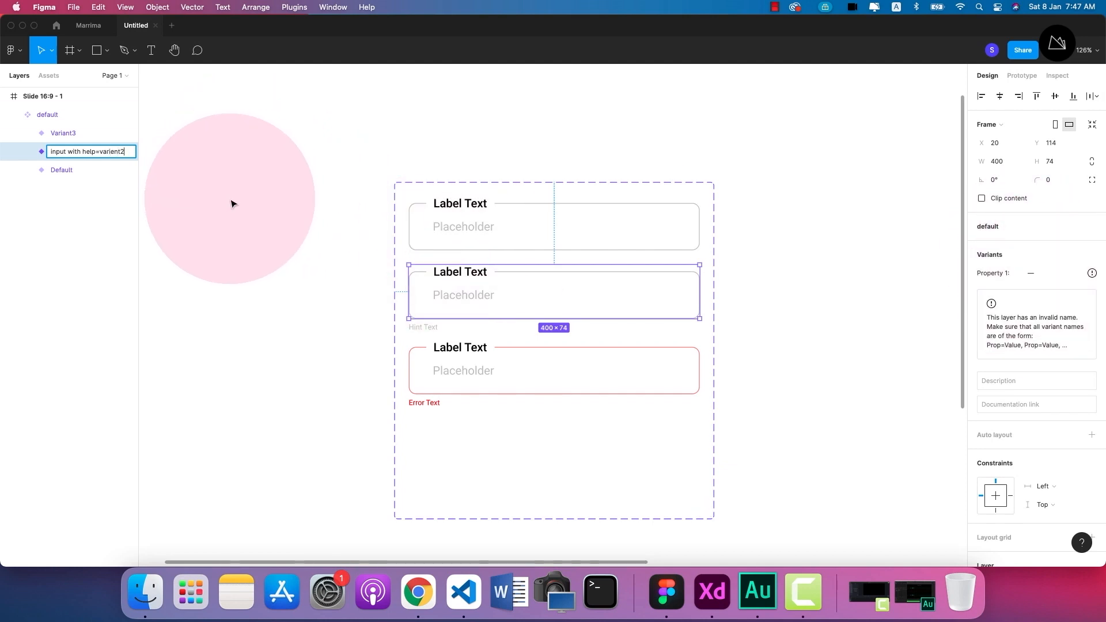
left_click(168, 245)
Copy the value part of the third variant's name and reuse it to rename the second variant "input with help=Variant2".
double_click(70, 134)
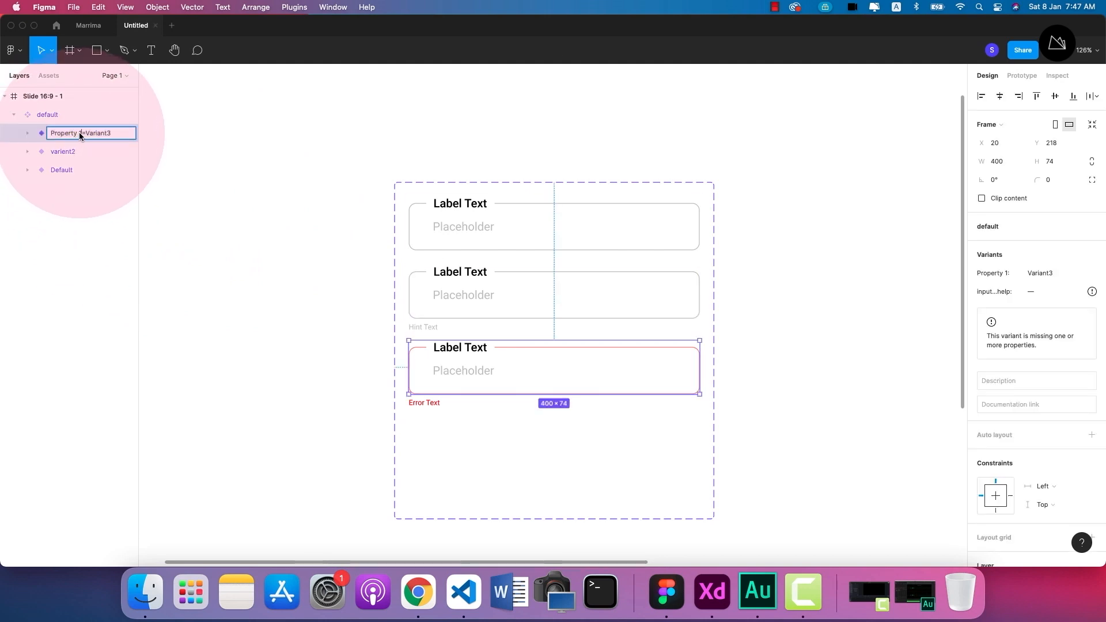
left_click_drag(82, 133, 116, 134)
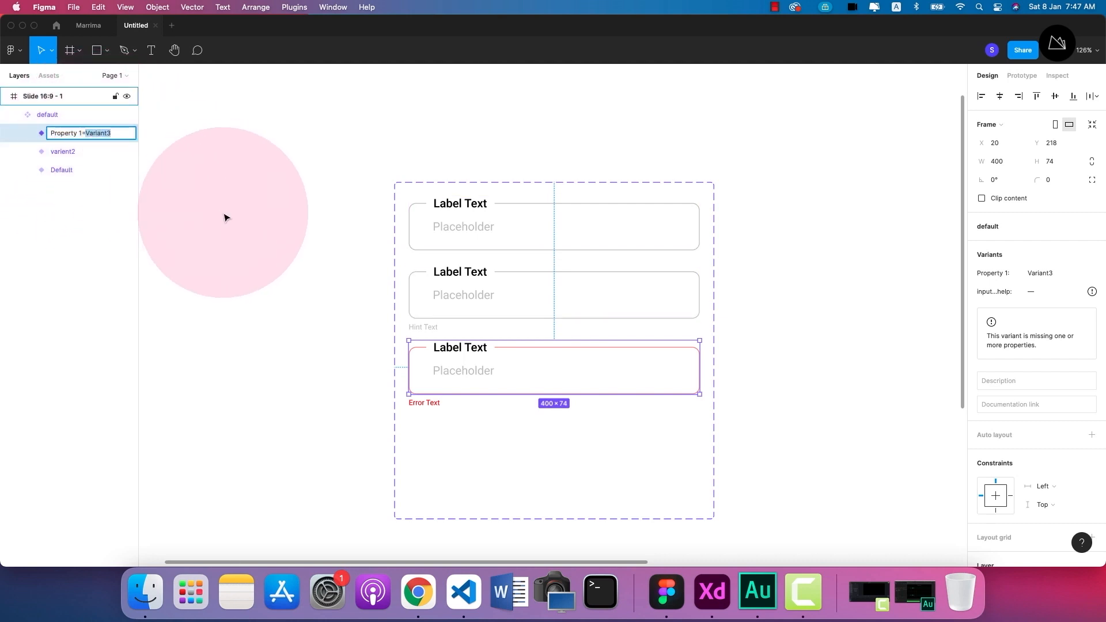
left_click(130, 207)
left_click(69, 153)
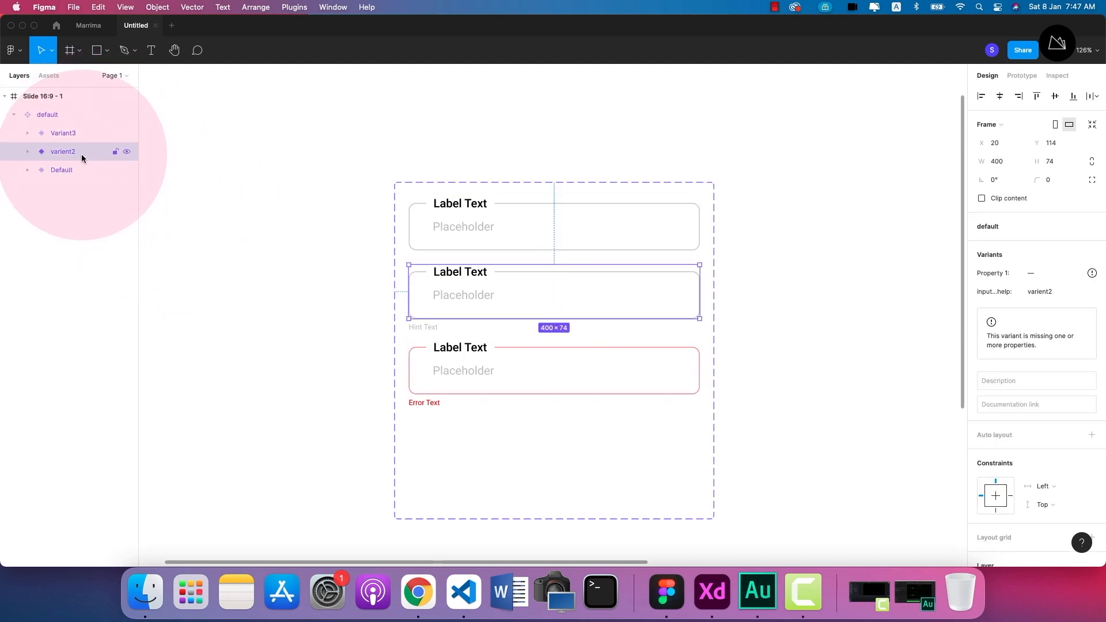
double_click(68, 152)
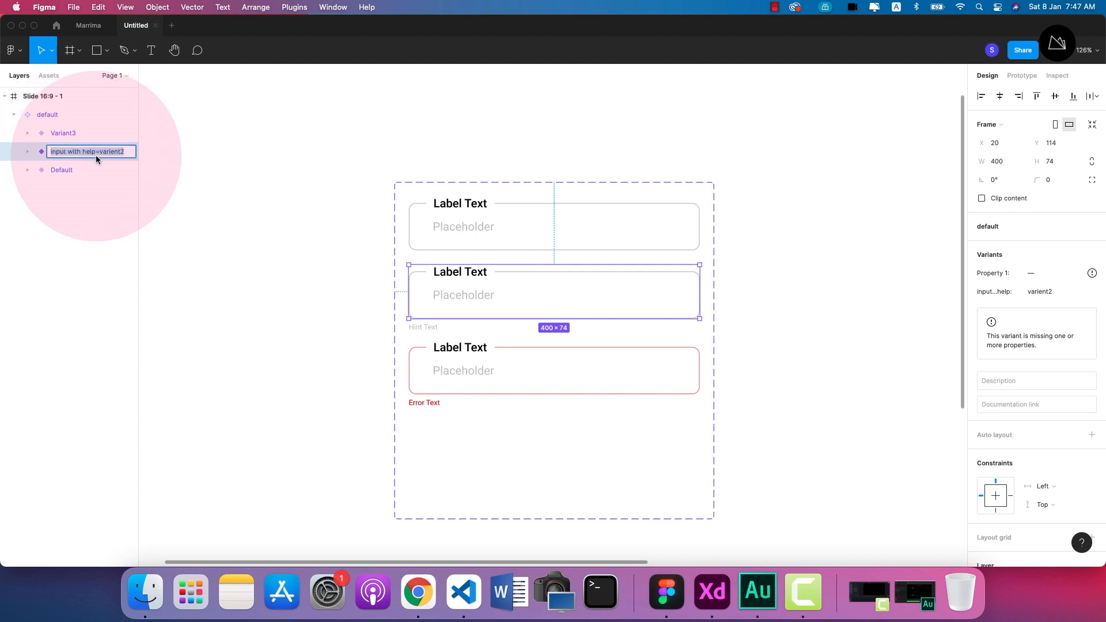
left_click_drag(99, 151, 133, 150)
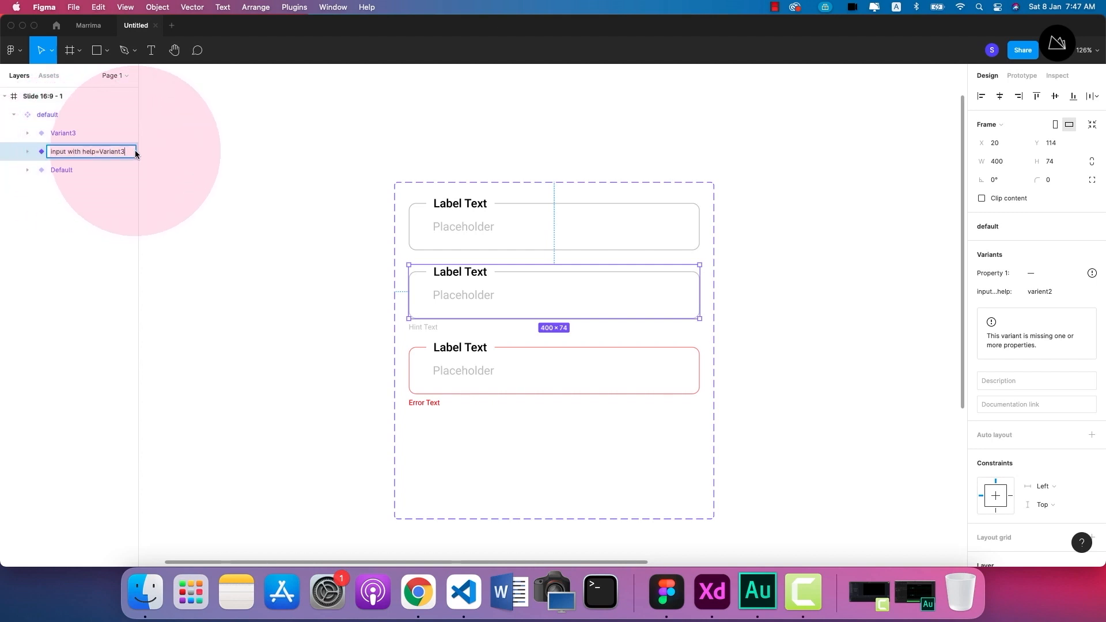
key("BackSpace")
type("2")
left_click(173, 187)
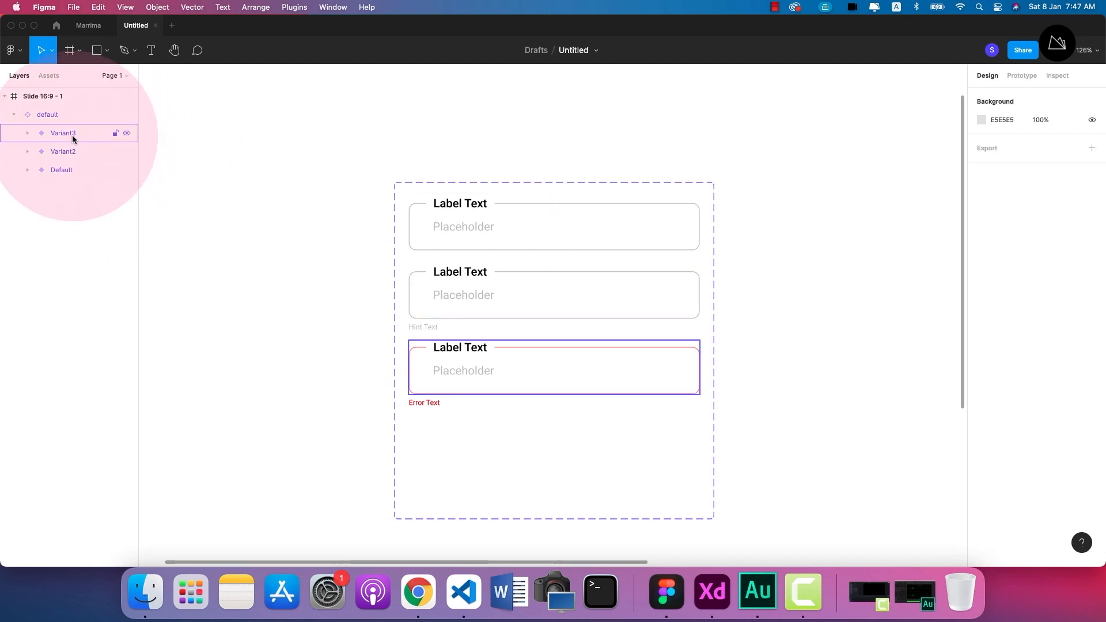
Rename the third variant "error-feild=Variant3", keeping its value part and replacing only the property name.
left_click(73, 135)
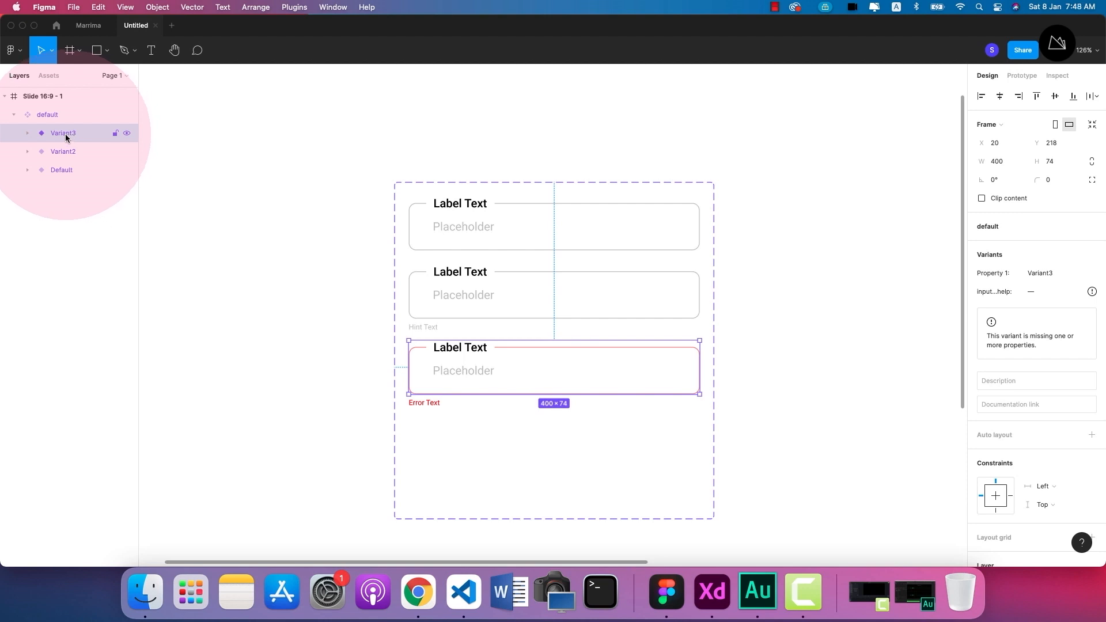
double_click(65, 134)
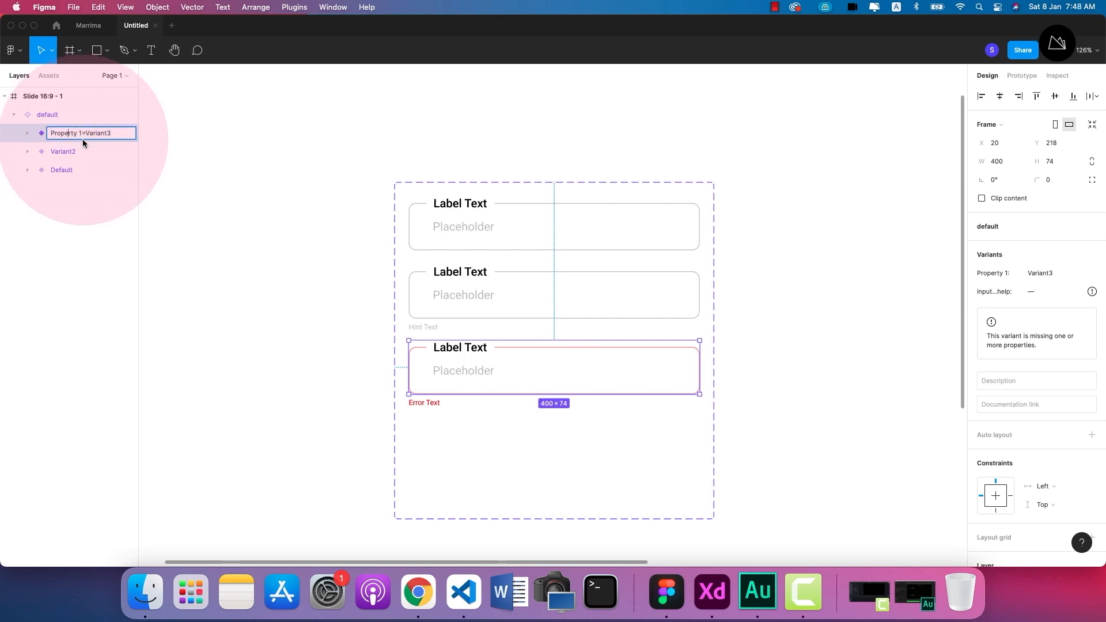
left_click_drag(81, 133, 40, 129)
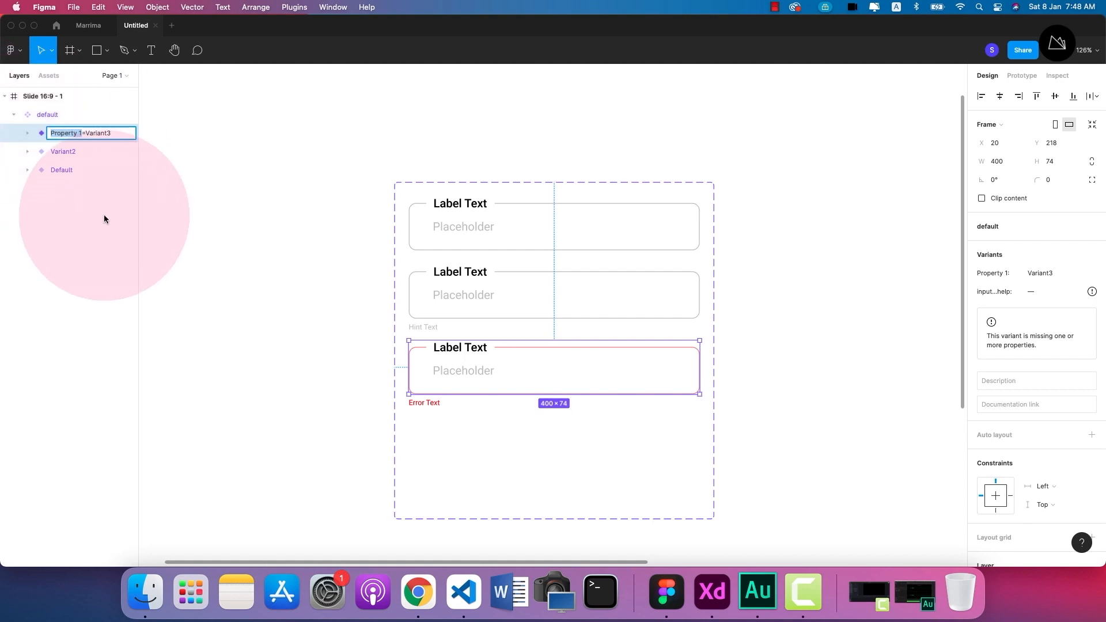
type("error")
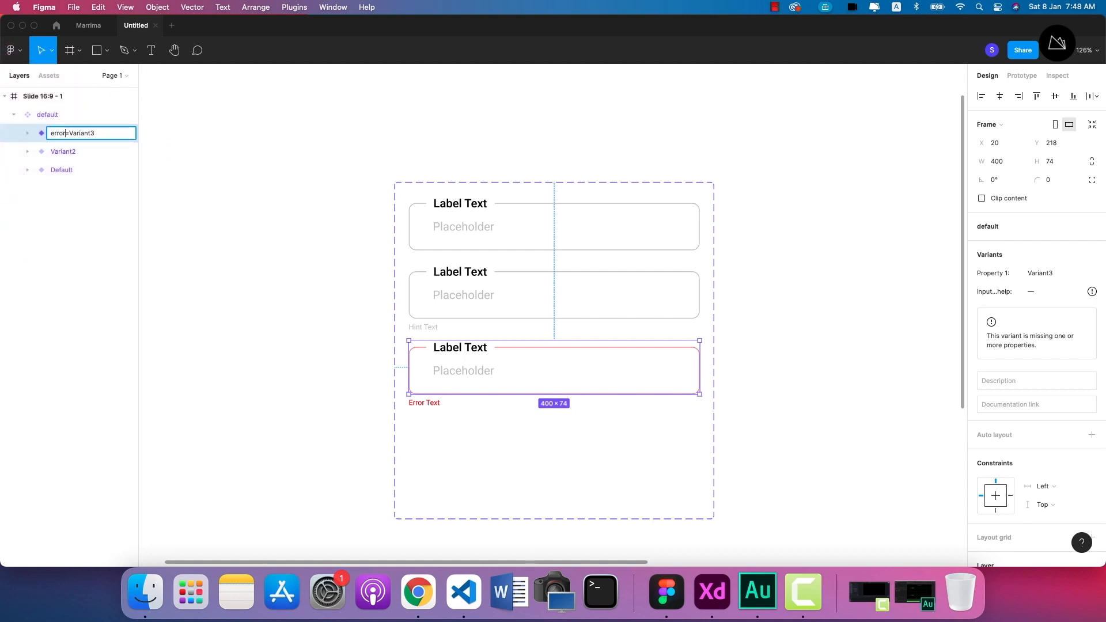
type(" feild")
left_click(66, 133)
key("BackSpace")
type("-feild")
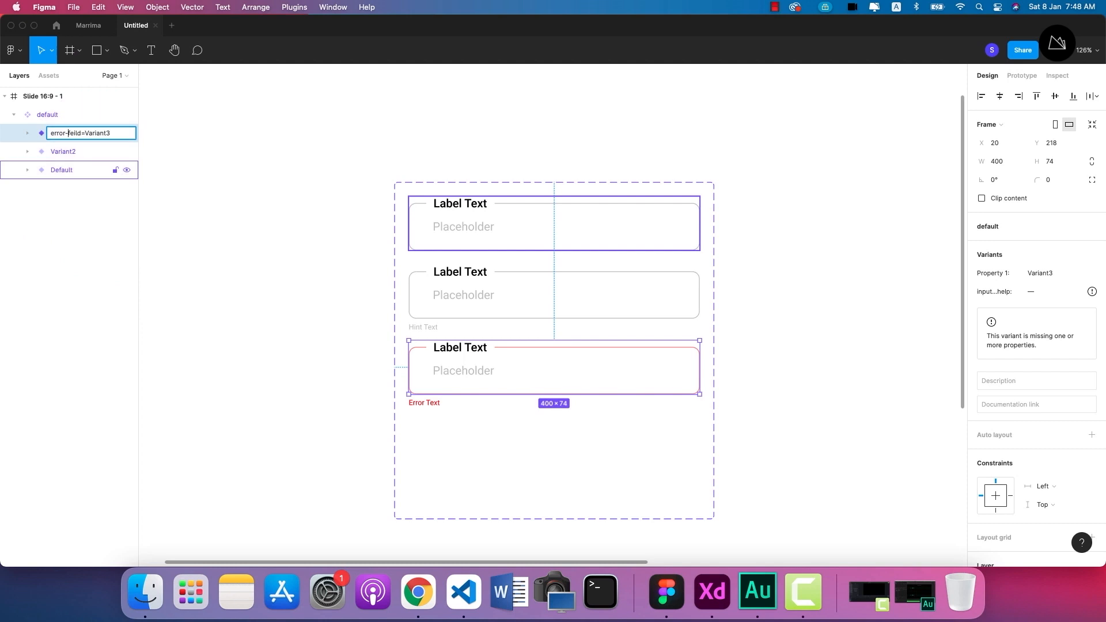
left_click(208, 245)
left_click(61, 133)
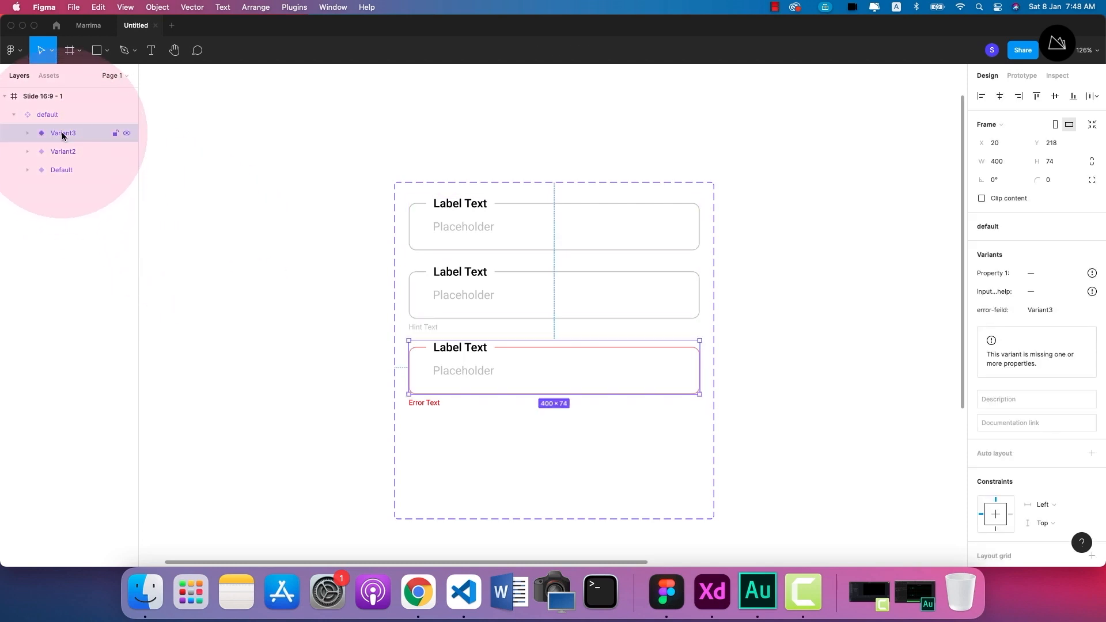
double_click(61, 133)
left_click(196, 217)
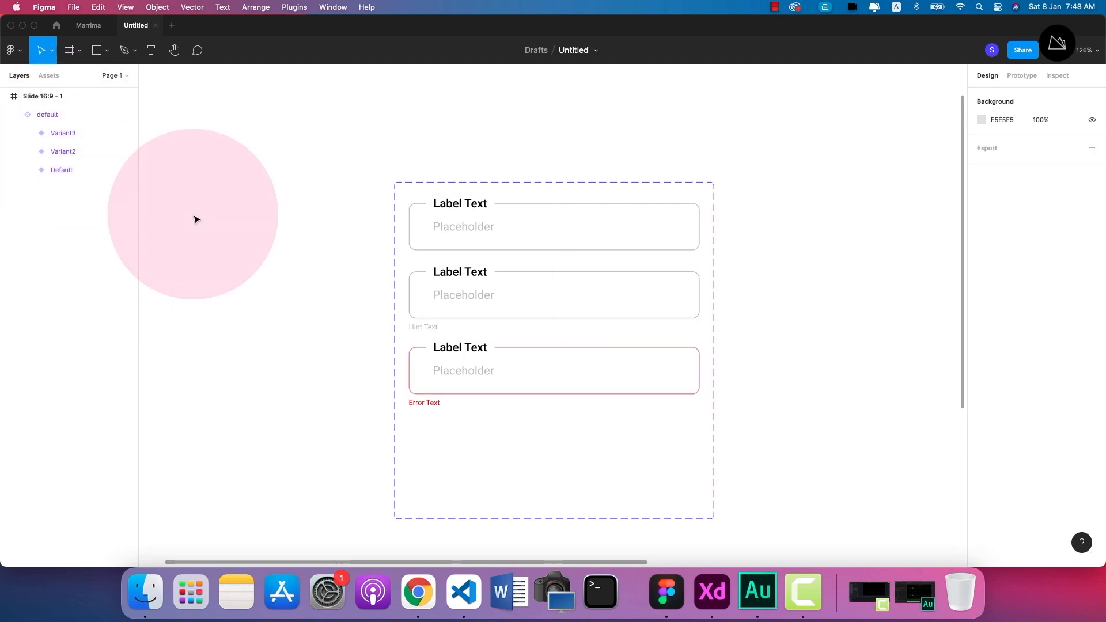
Shorten the component set from below so its boundary ends just under the red error variant.
scroll(353, 417, "down", 2)
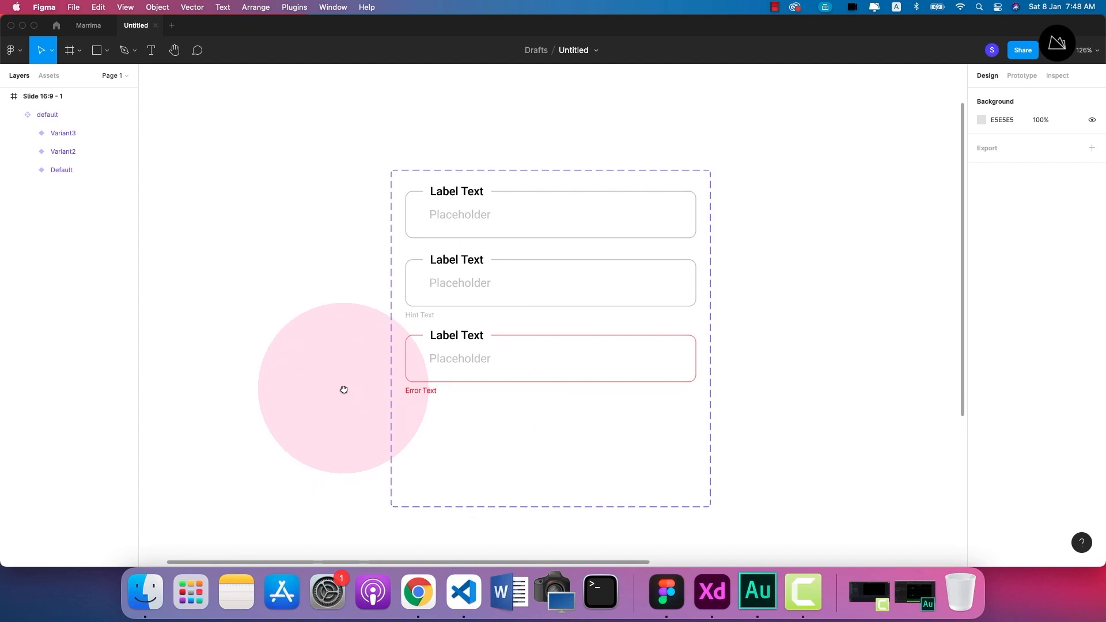
left_click(524, 505)
left_click_drag(533, 507, 533, 412)
left_click(312, 364)
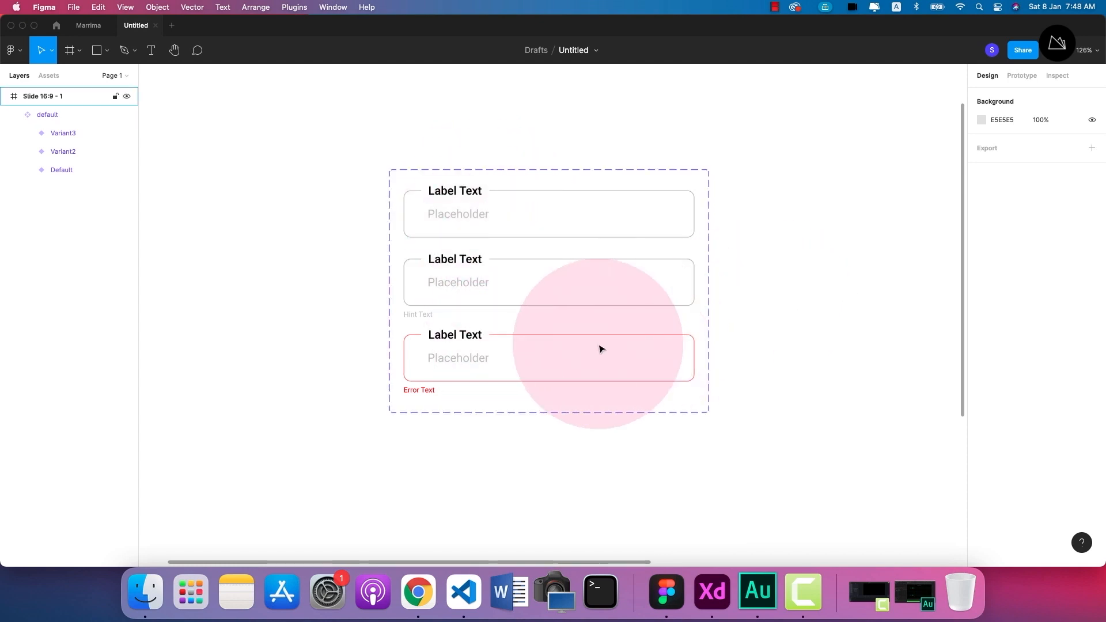
scroll(599, 349, "down", 5, "ctrl")
left_click_drag(735, 410, 634, 380)
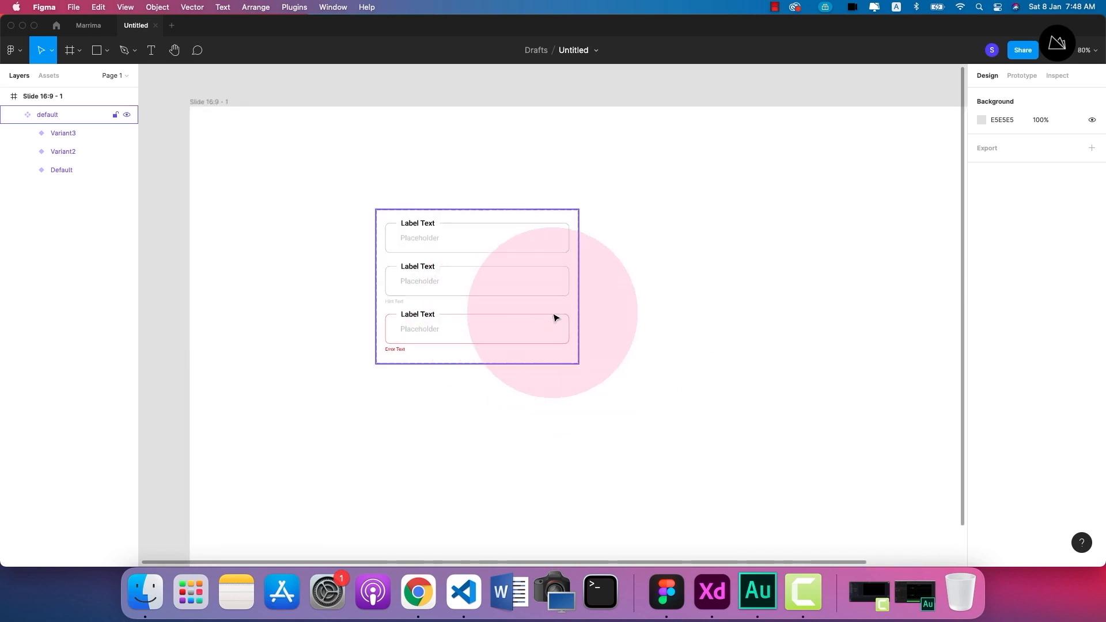
scroll(410, 289, "up", 2)
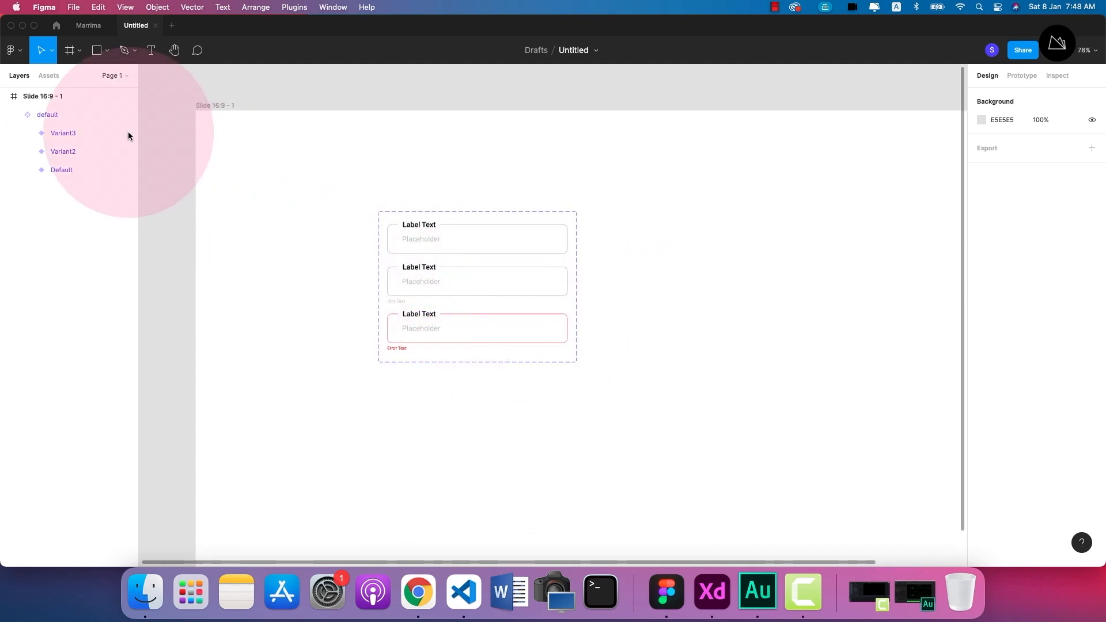
Collapse the slide frame's layers and rename the current page "components".
left_click(9, 97)
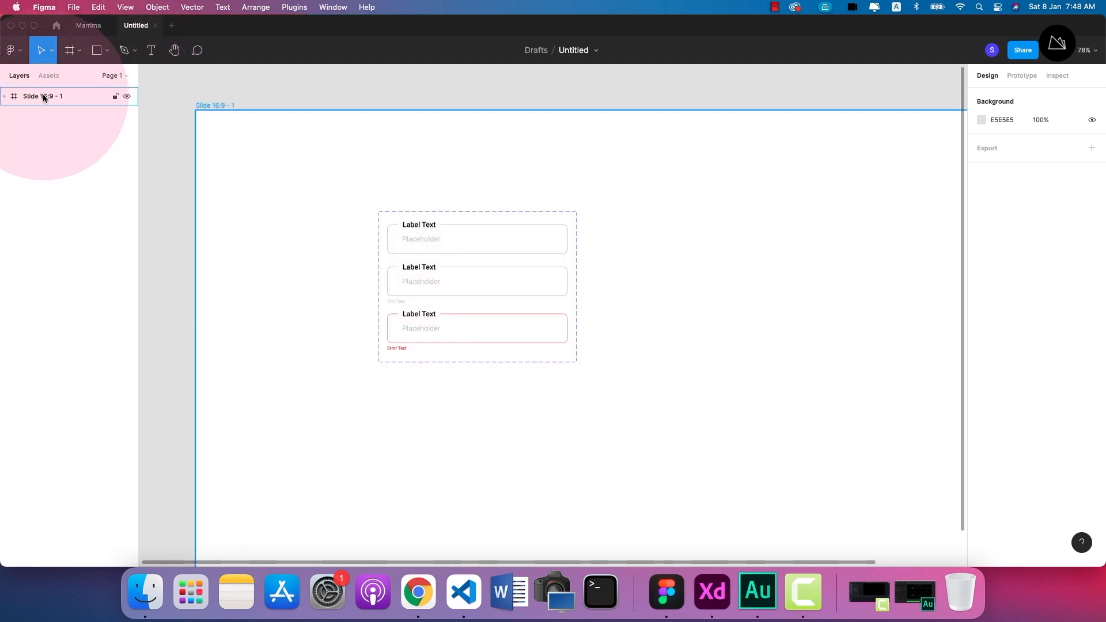
left_click(118, 76)
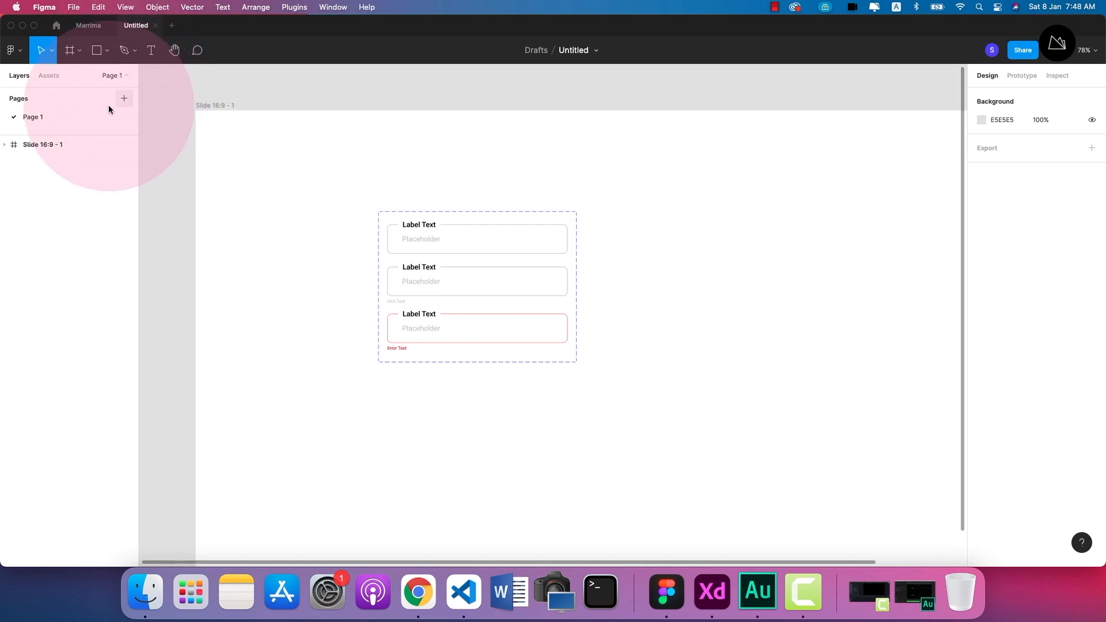
double_click(39, 116)
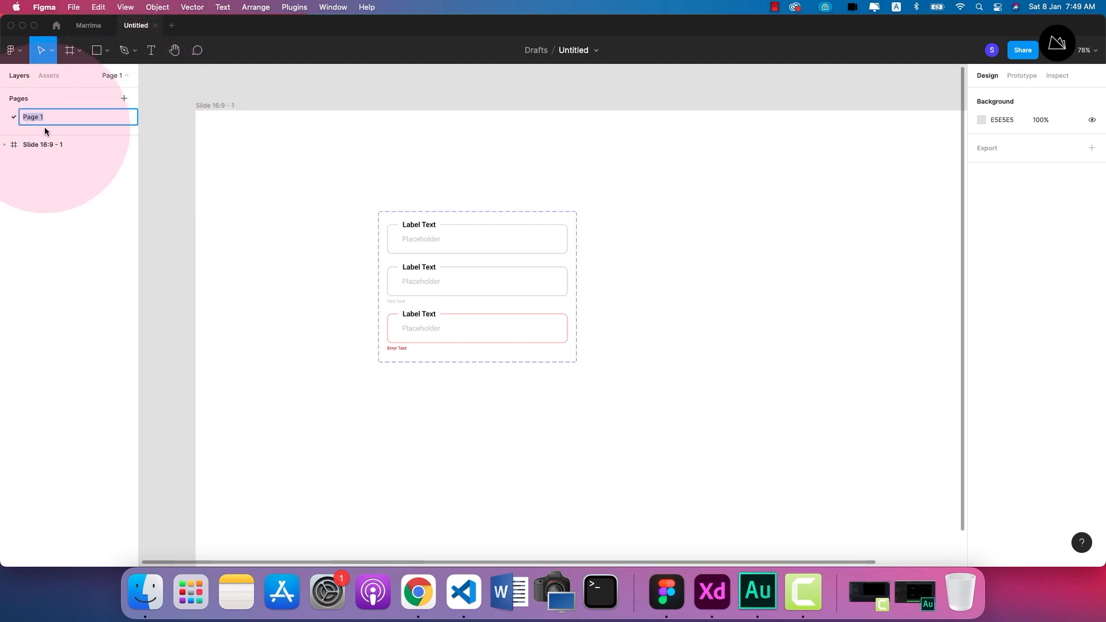
type("components")
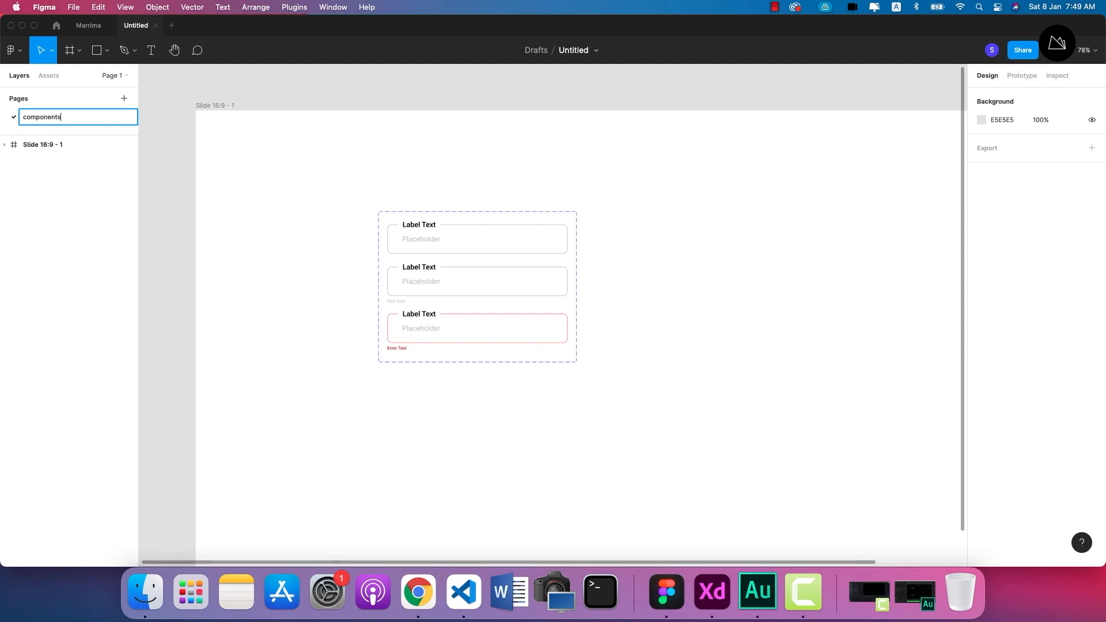
left_click(209, 193)
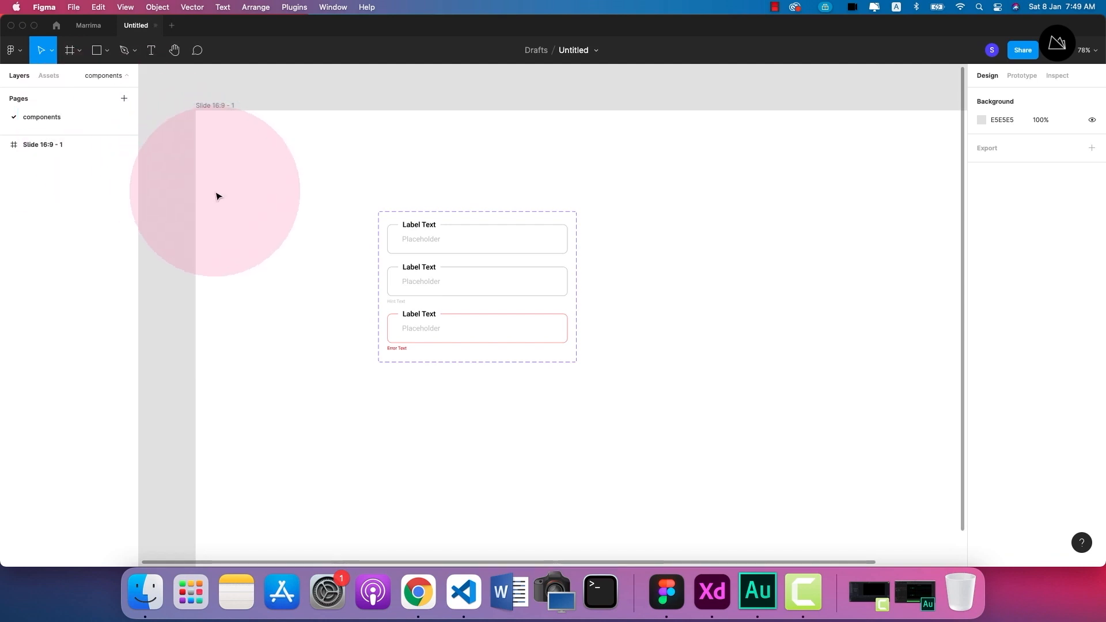
mouse_move(211, 107)
left_mouse_down()
mouse_move(201, 98)
mouse_move(410, 236)
mouse_move(217, 114)
left_mouse_up()
scroll(293, 175, "down", 3)
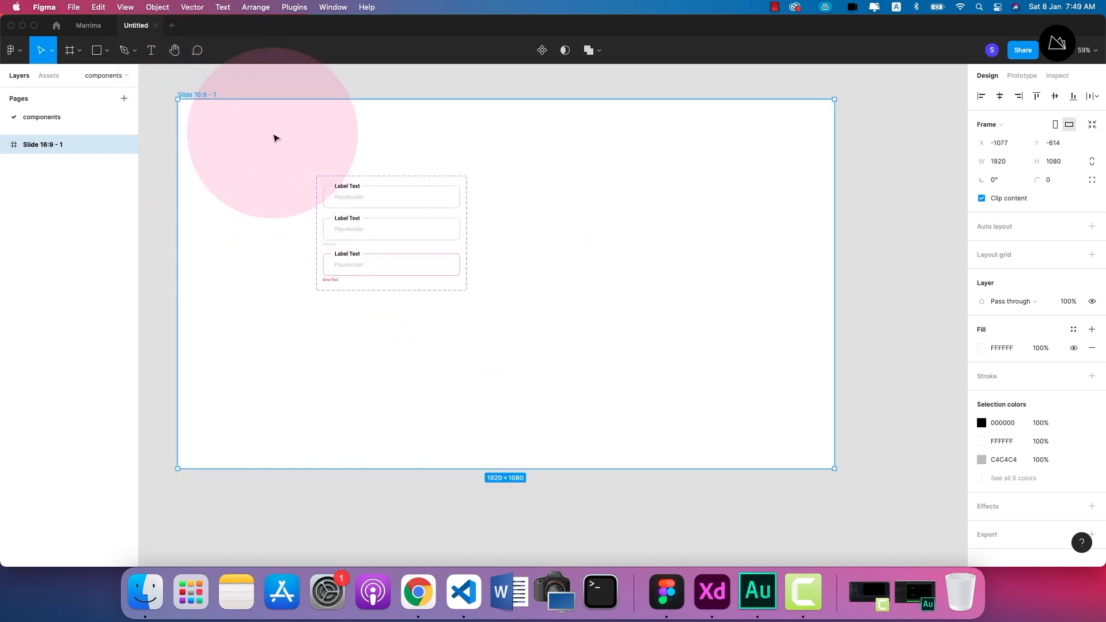
left_click_drag(372, 187, 444, 205)
left_click(728, 309)
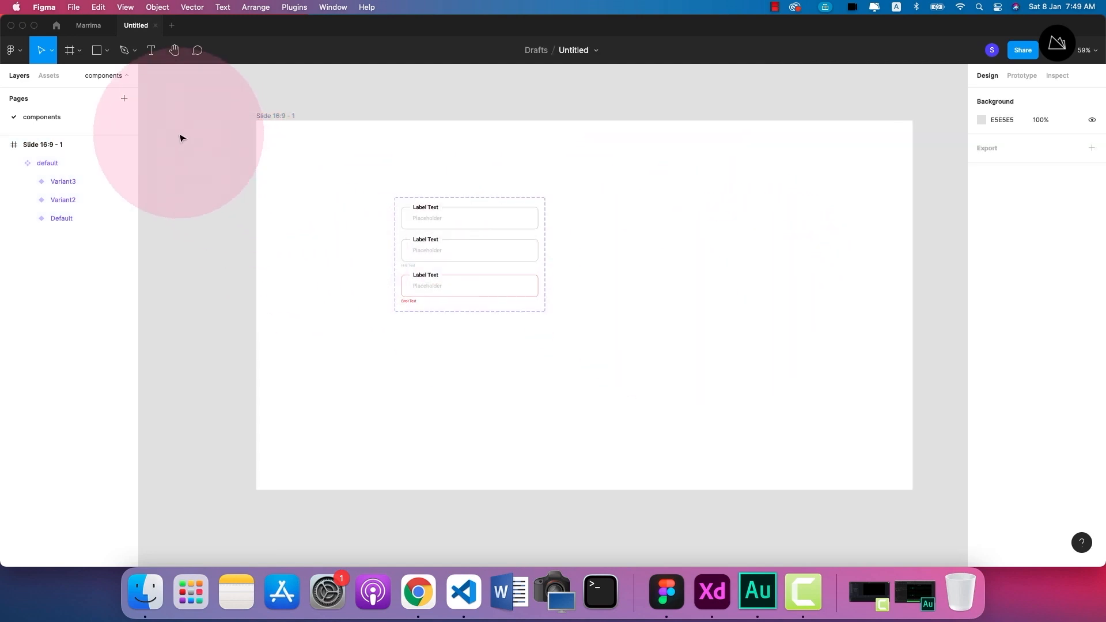
Add a second page to the file and name it "UI screens".
left_click(124, 98)
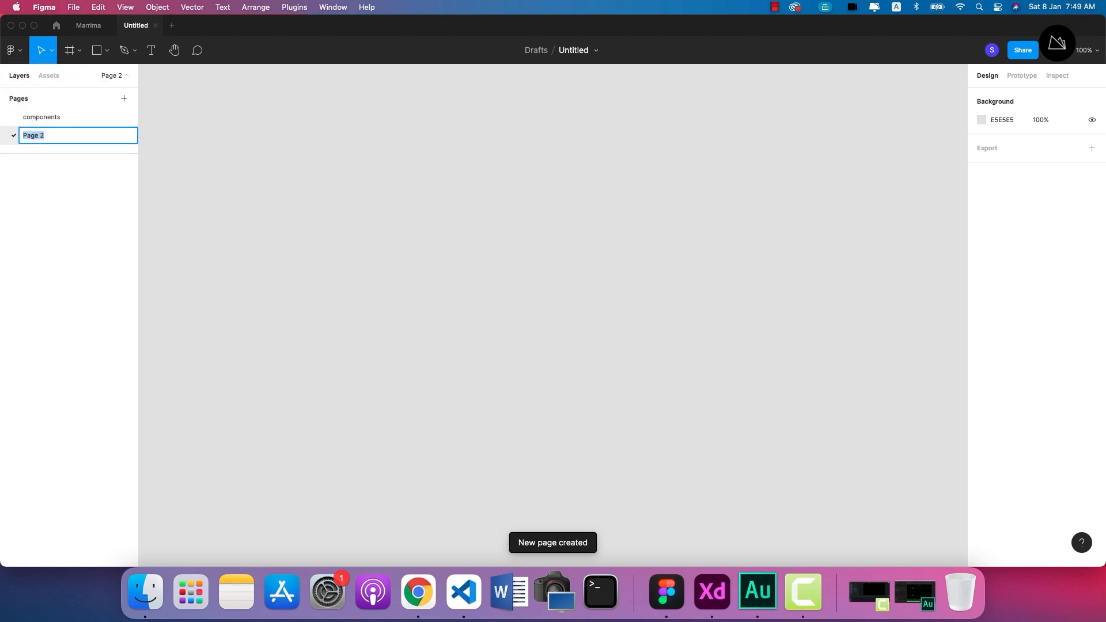
type("ho")
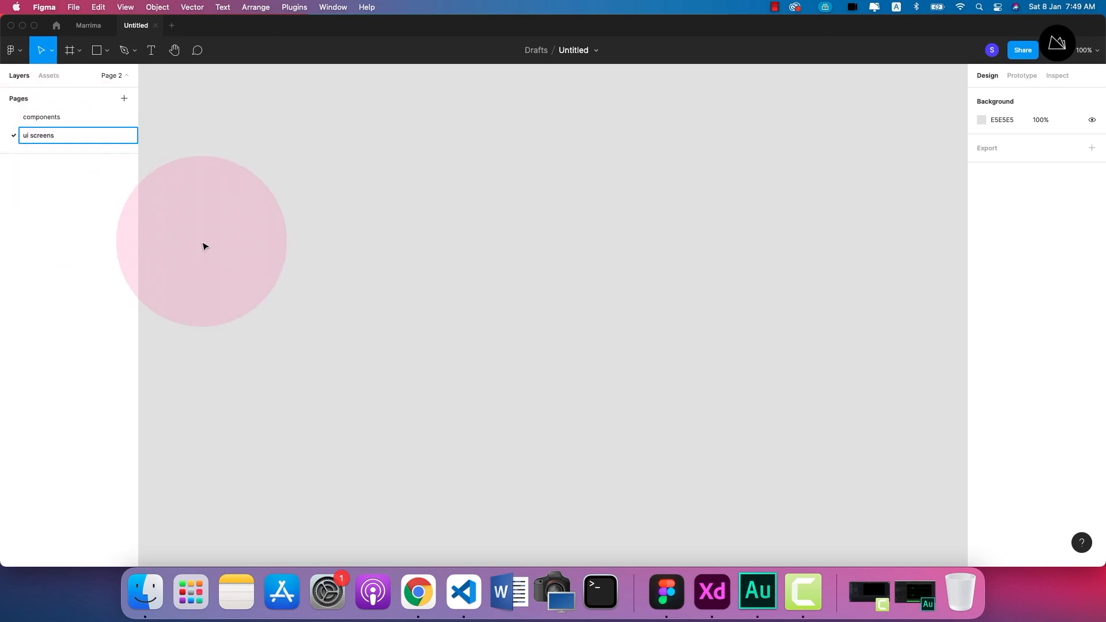
left_click(226, 247)
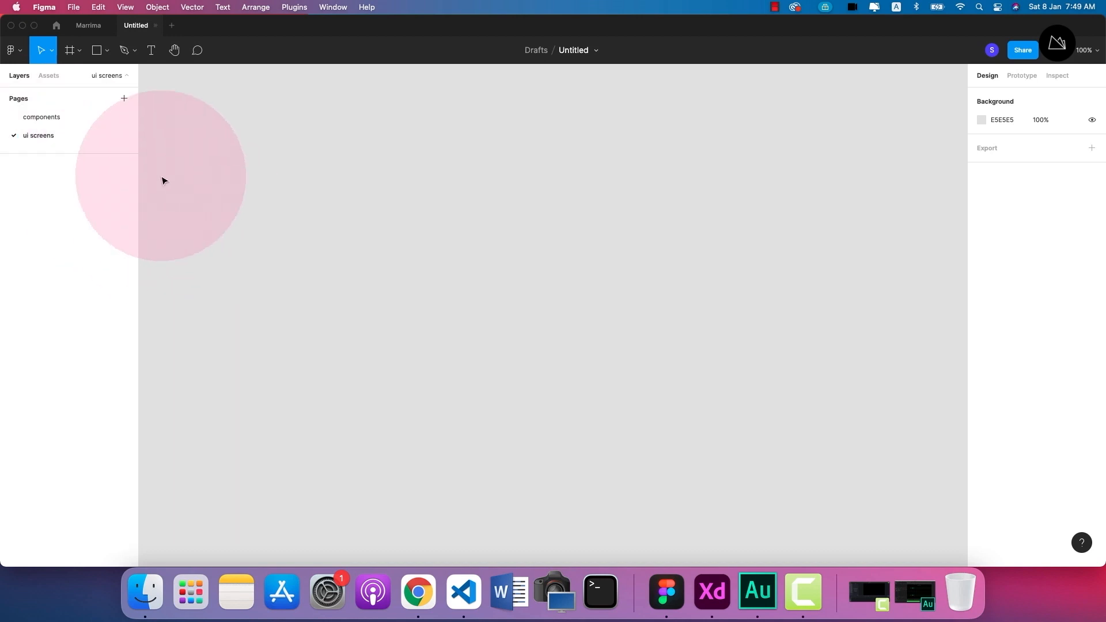
double_click(32, 136)
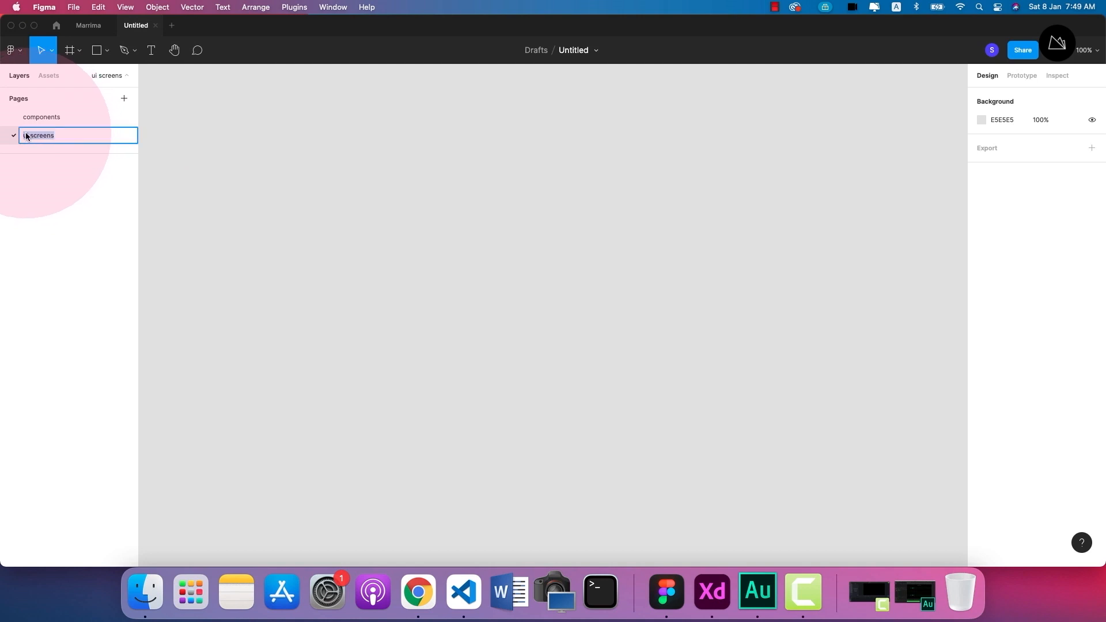
key("BackSpace")
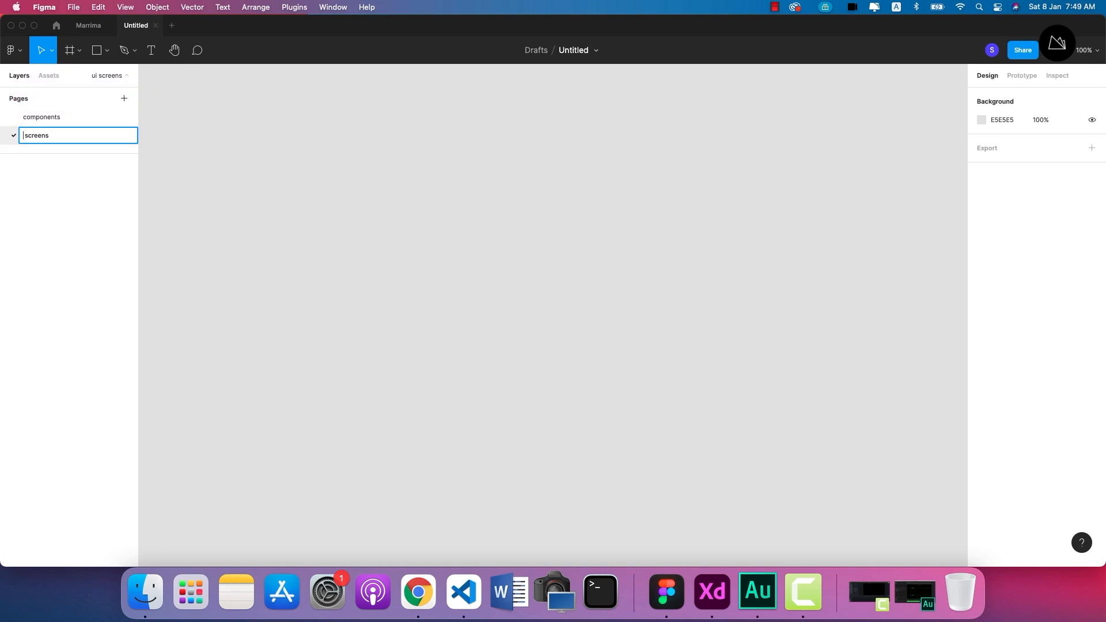
type("UI")
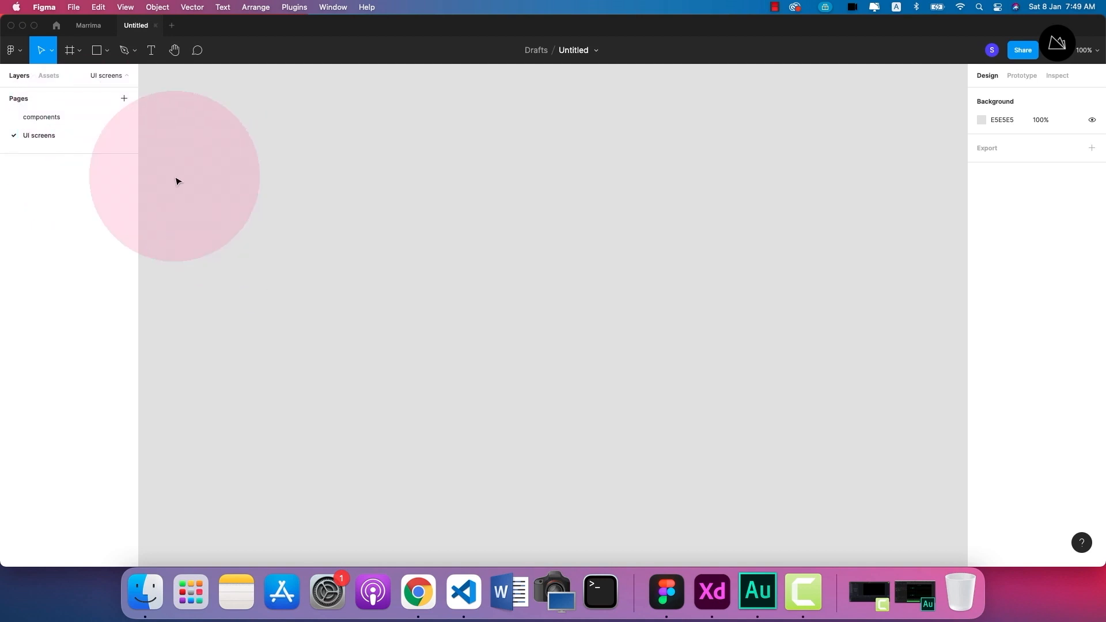
Add an iPhone 13 / 13 Pro frame (390 × 844) to the UI screens page.
left_click(79, 51)
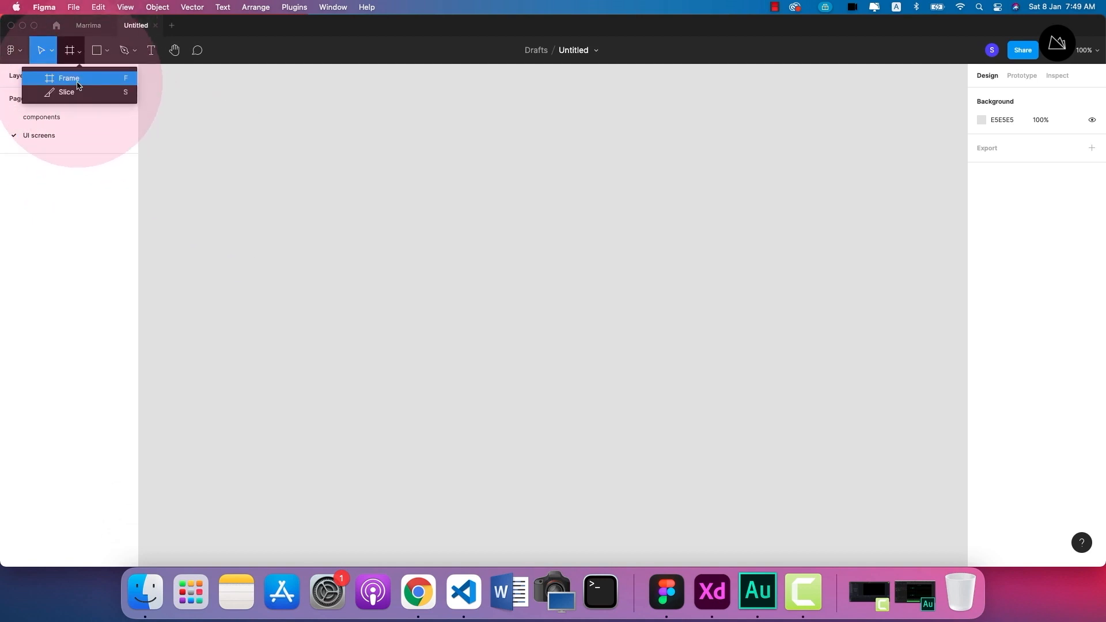
left_click(69, 78)
left_click(1002, 116)
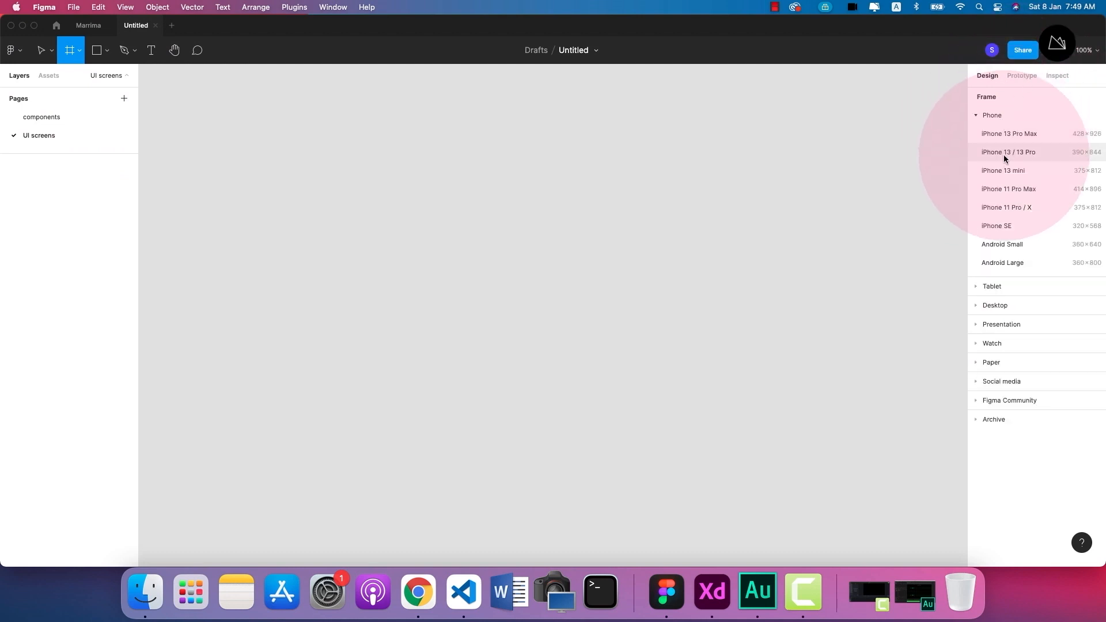
left_click(1010, 152)
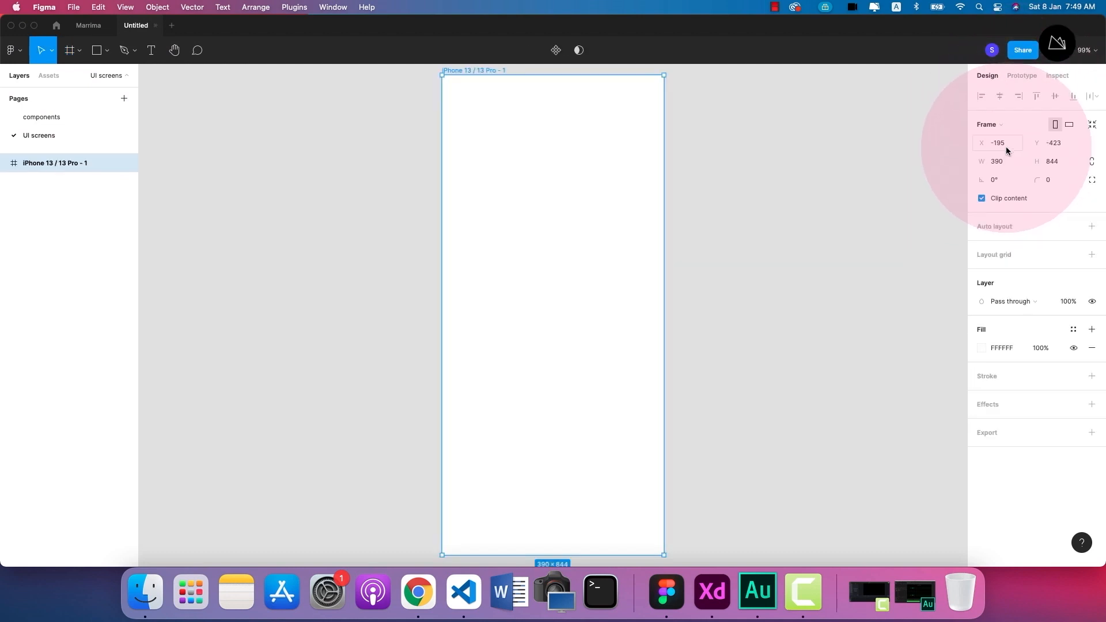
left_click(705, 271)
scroll(574, 270, "down", 3)
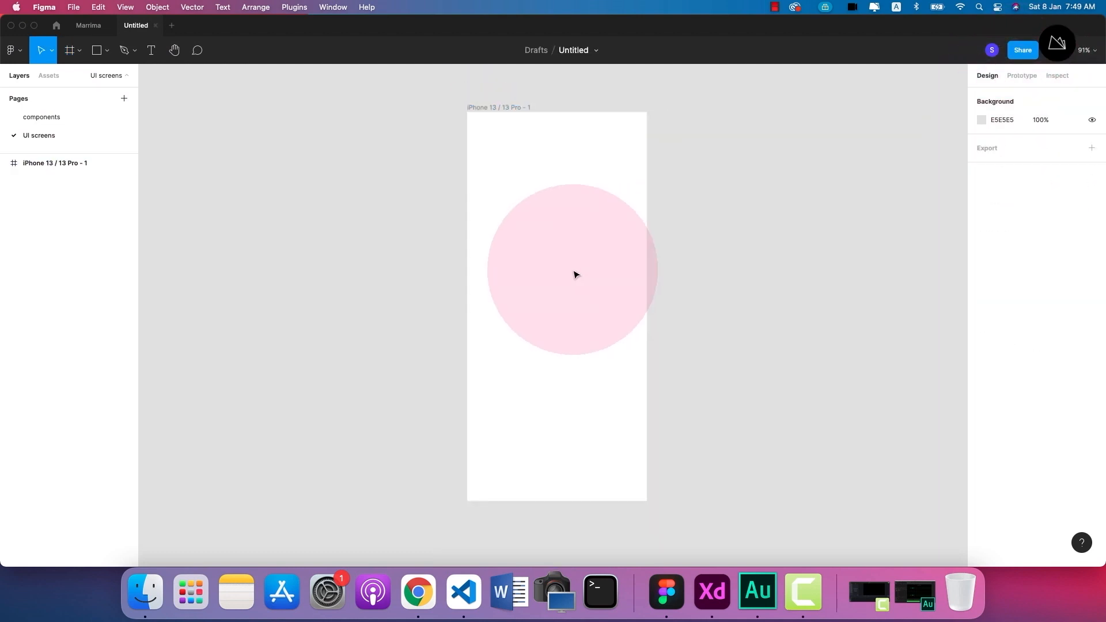
scroll(714, 344, "right", 2)
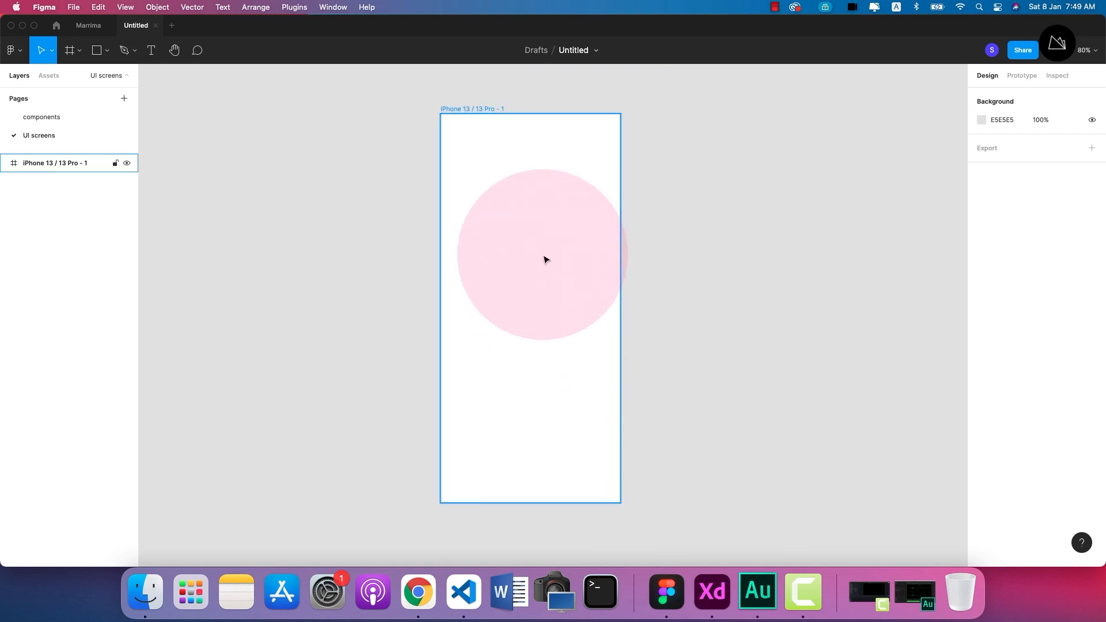
Draw a rectangle about 294 × 56 near the top of the iPhone frame, and delete it again.
left_click(545, 257)
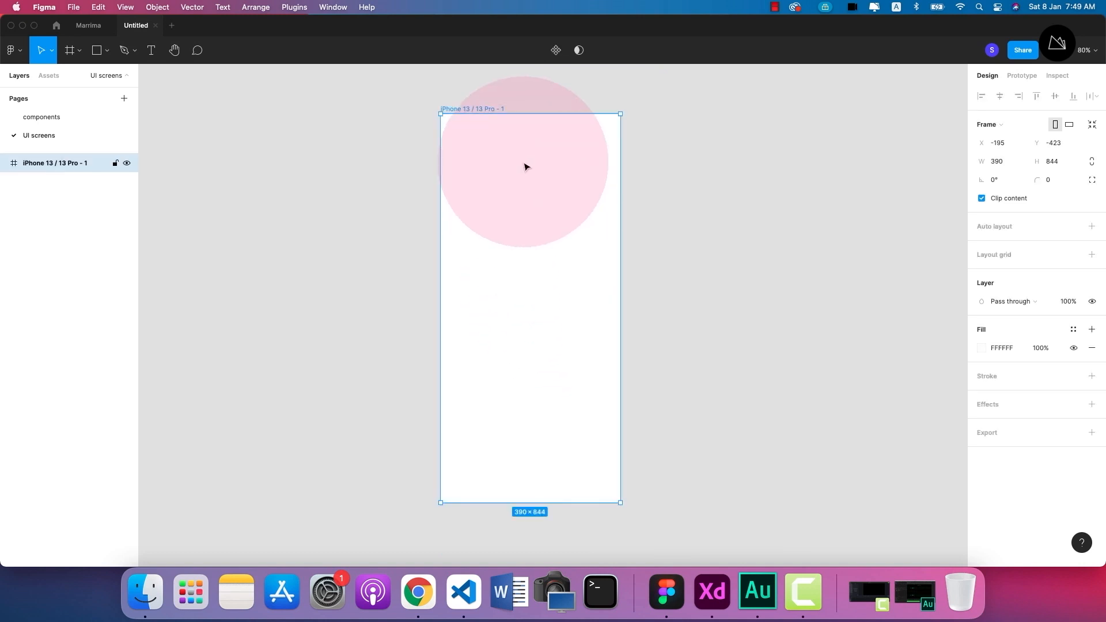
scroll(524, 167, "up", 3)
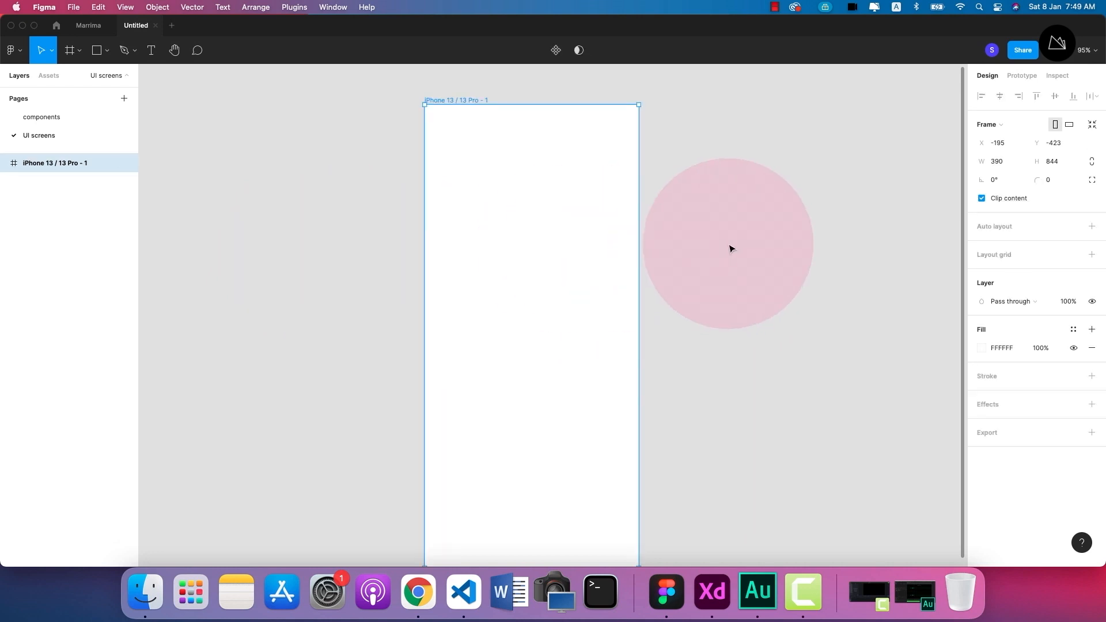
left_click(105, 54)
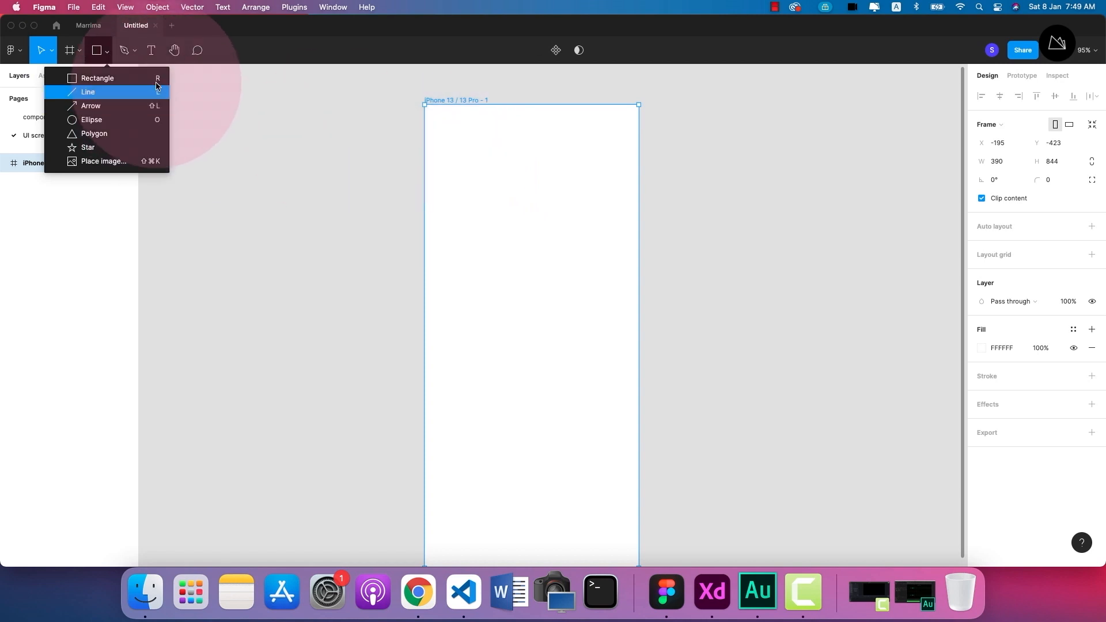
left_click(116, 77)
mouse_move(454, 170)
left_mouse_down()
mouse_move(520, 198)
mouse_move(614, 202)
left_mouse_up()
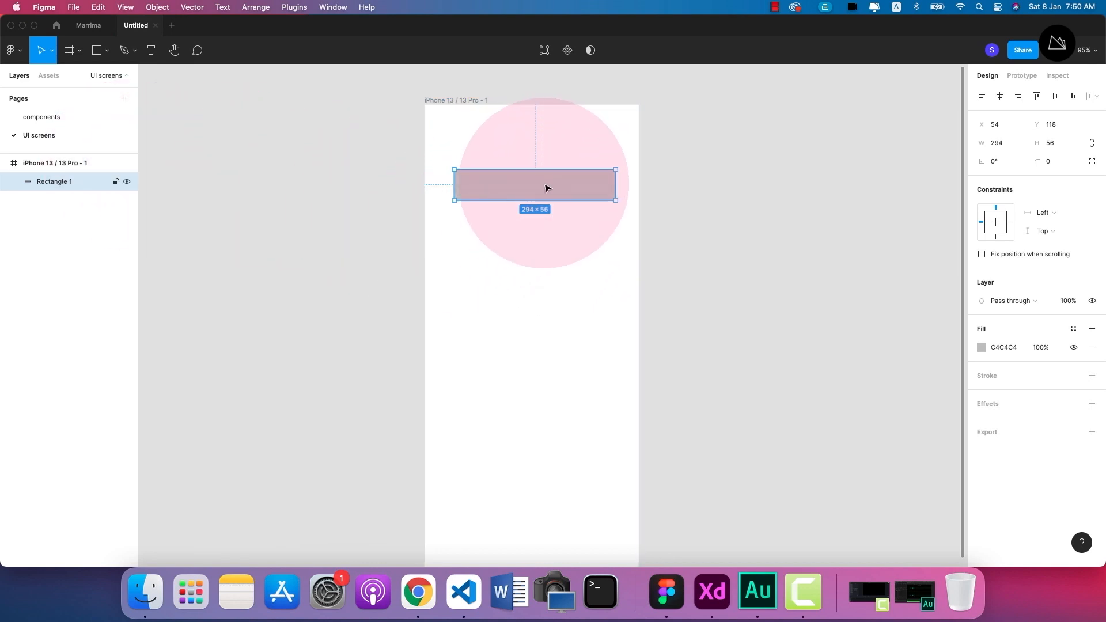
key("Delete")
Look at the component set on the components page and return to the UI screens page.
left_click(50, 119)
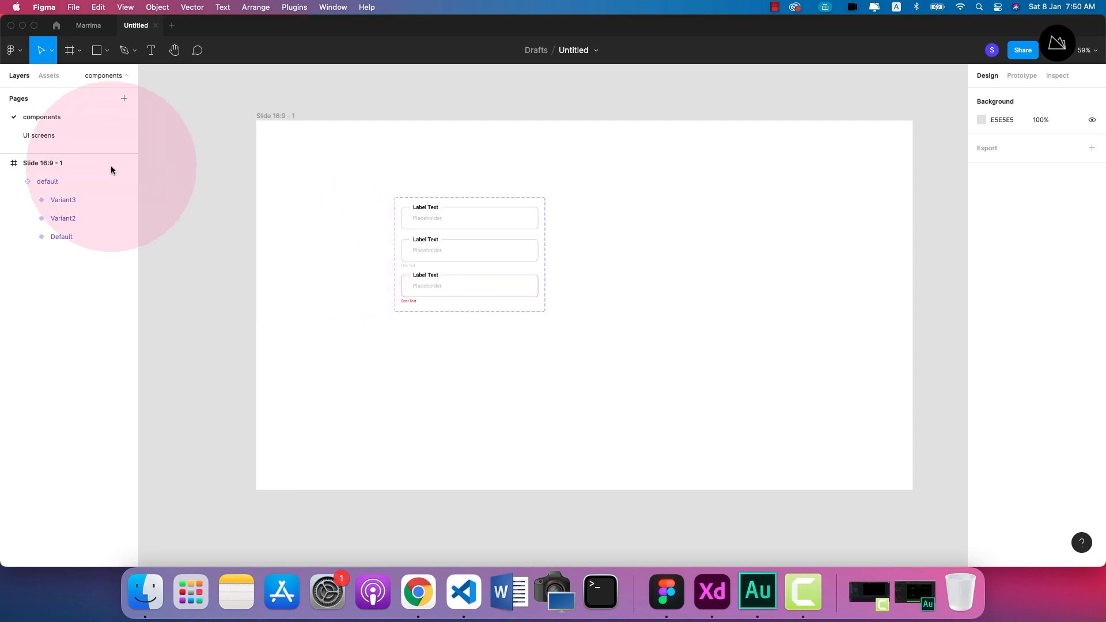
left_click(49, 136)
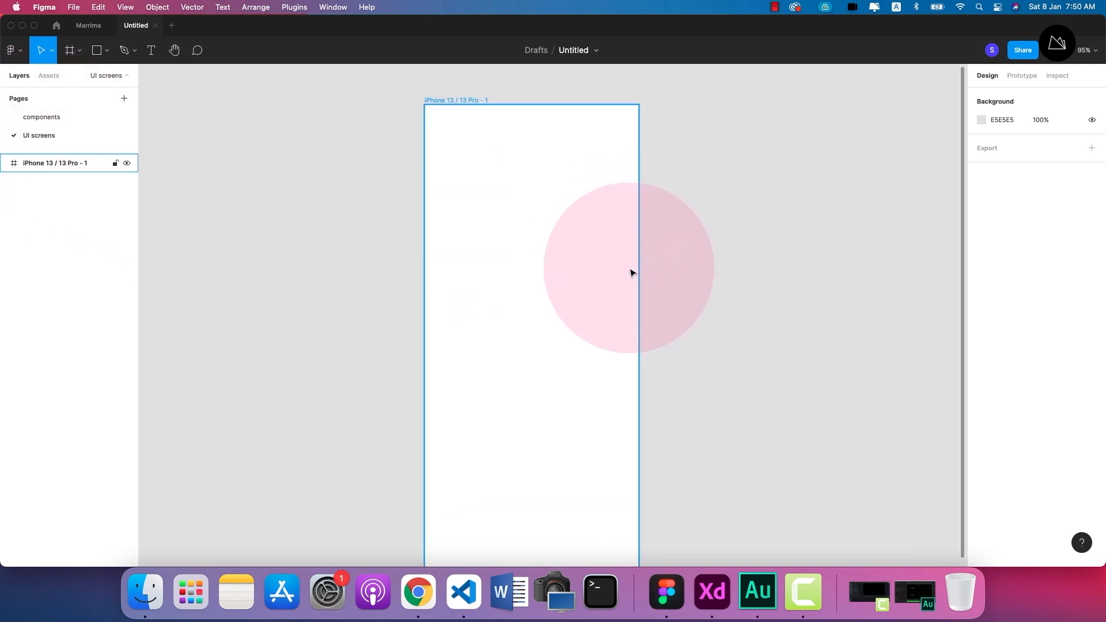
Place an instance of the default text field from the local components near the top of the iPhone frame.
left_click(48, 77)
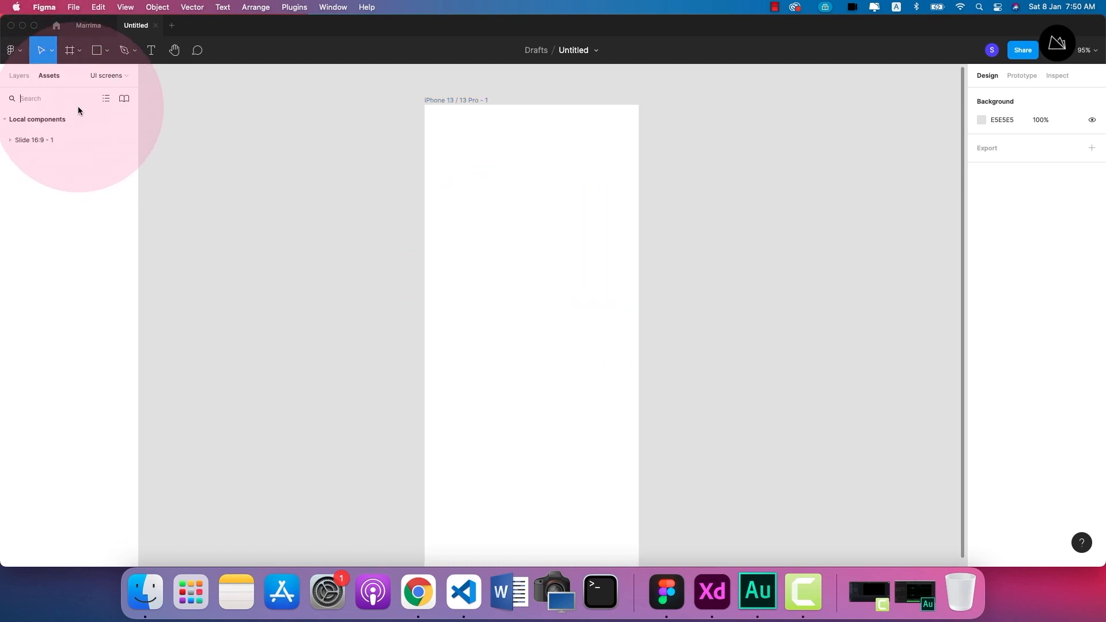
left_click(10, 141)
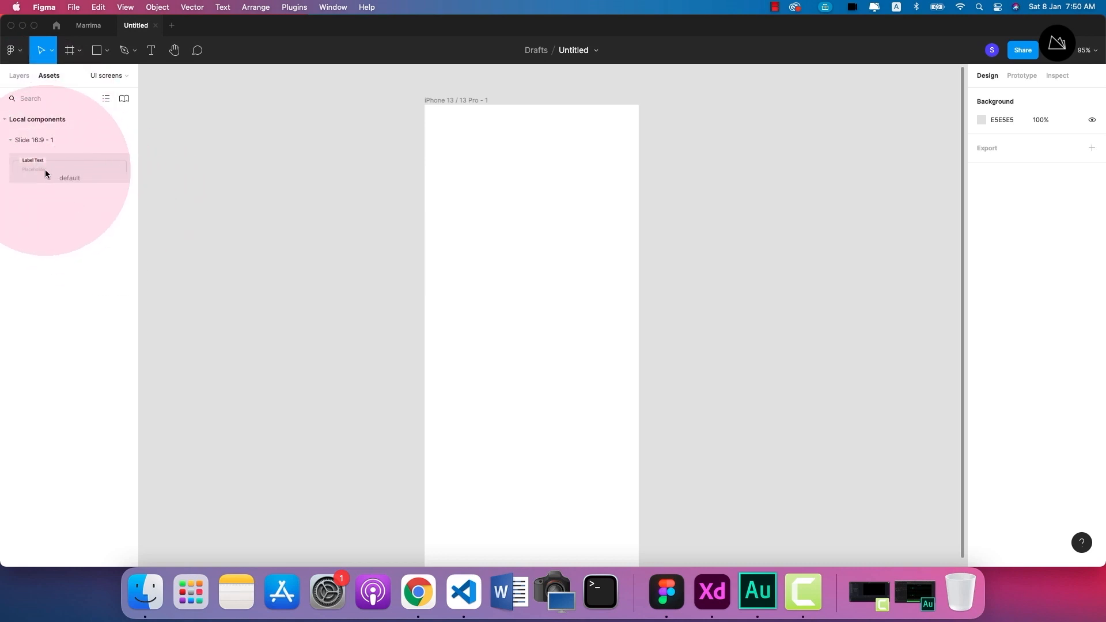
left_click_drag(45, 170, 524, 190)
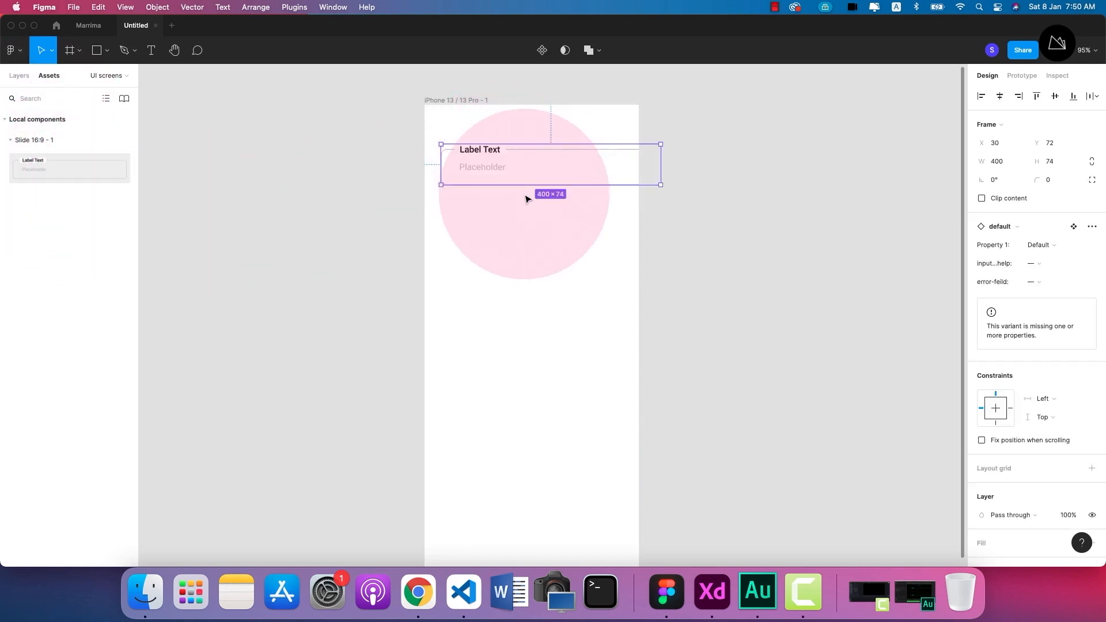
left_click(520, 197)
scroll(520, 198, "right", 3)
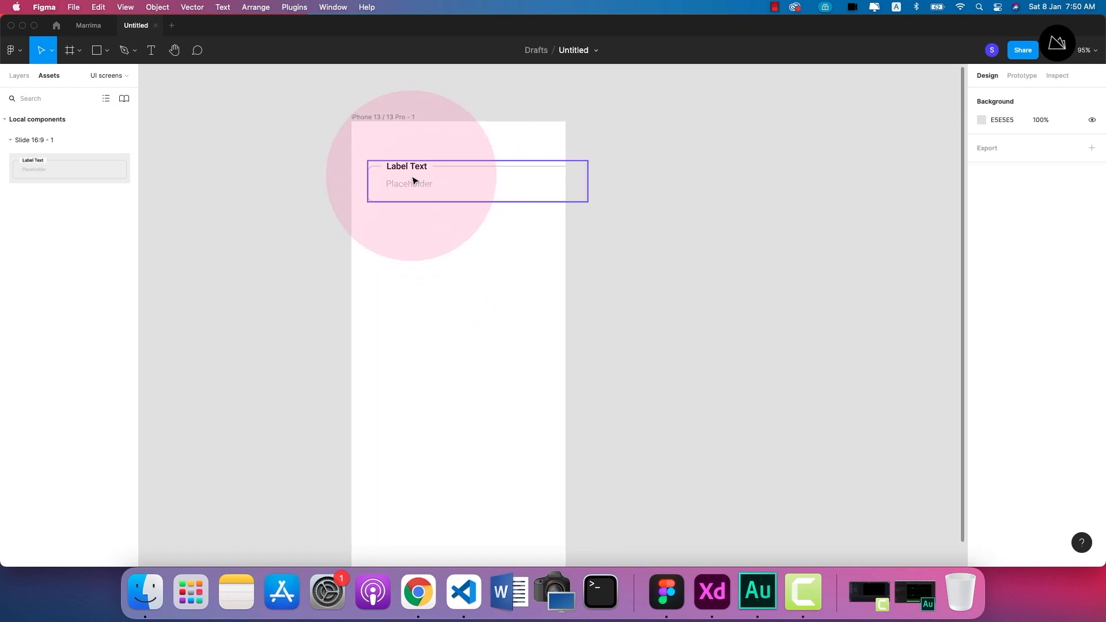
Resize the text field instance to about 337 × 62 and position it horizontally centred in the iPhone frame at about Y 109.
mouse_move(413, 180)
left_mouse_down()
mouse_move(394, 208)
mouse_move(408, 173)
left_mouse_up()
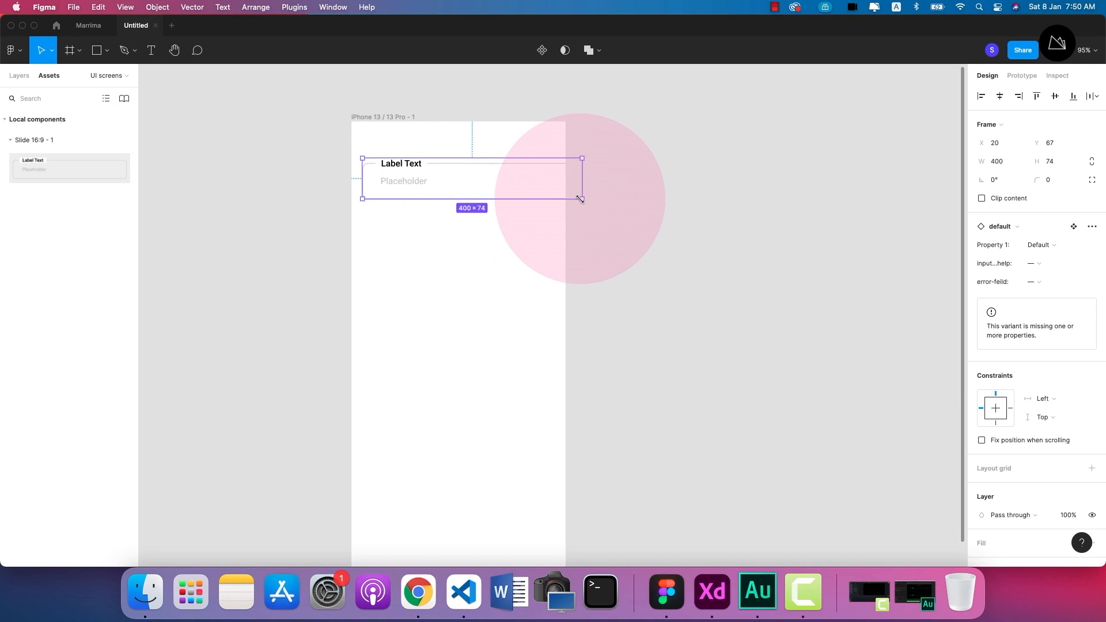
left_click_drag(582, 199, 547, 190)
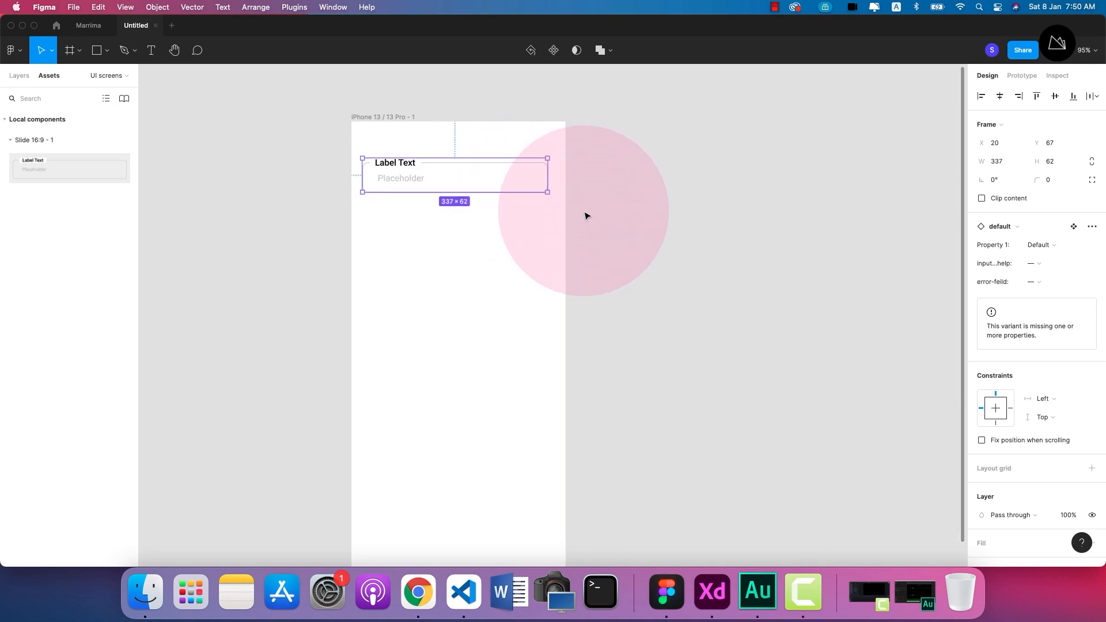
left_click(998, 96)
left_click(662, 249)
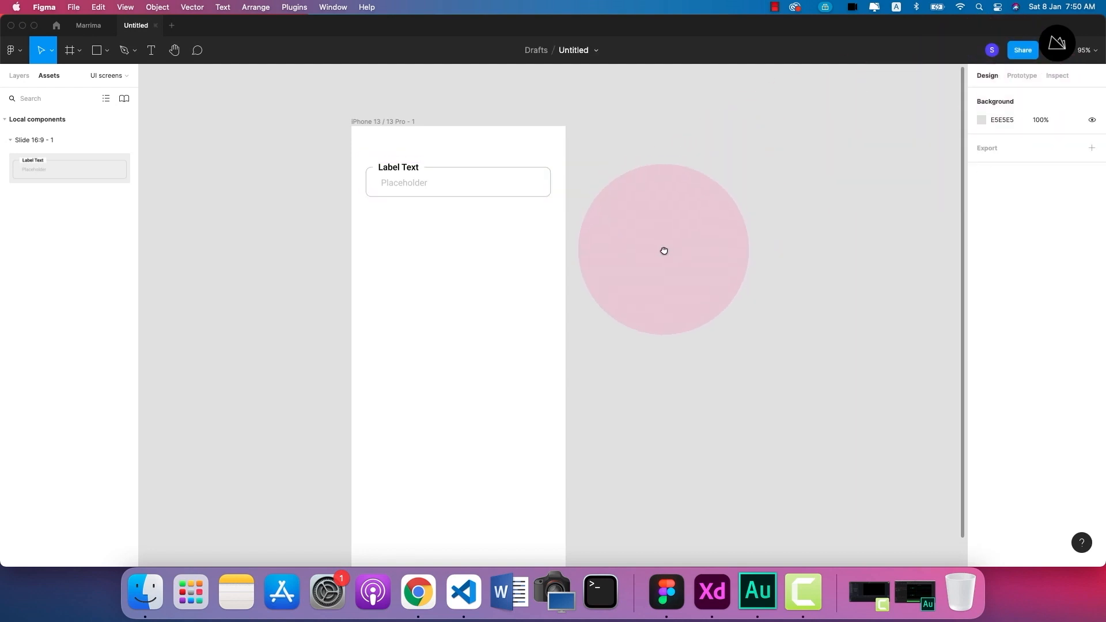
scroll(663, 251, "up", 1)
left_click_drag(407, 180, 411, 225)
Change the label text of the field instance to "Full Name".
scroll(411, 225, "up", 5)
double_click(357, 175)
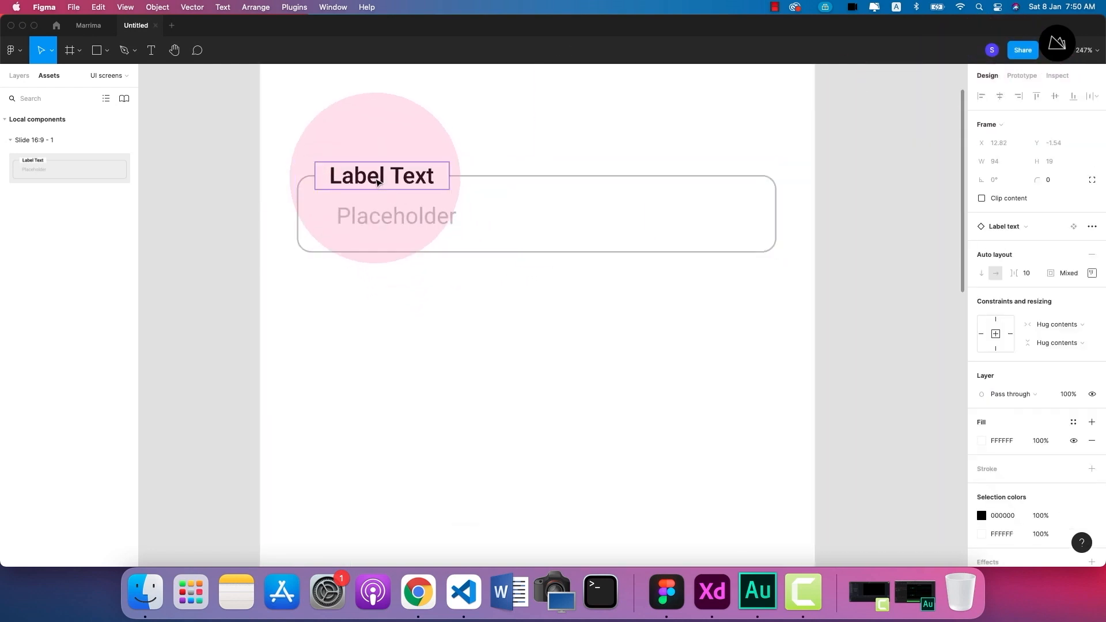
double_click(354, 187)
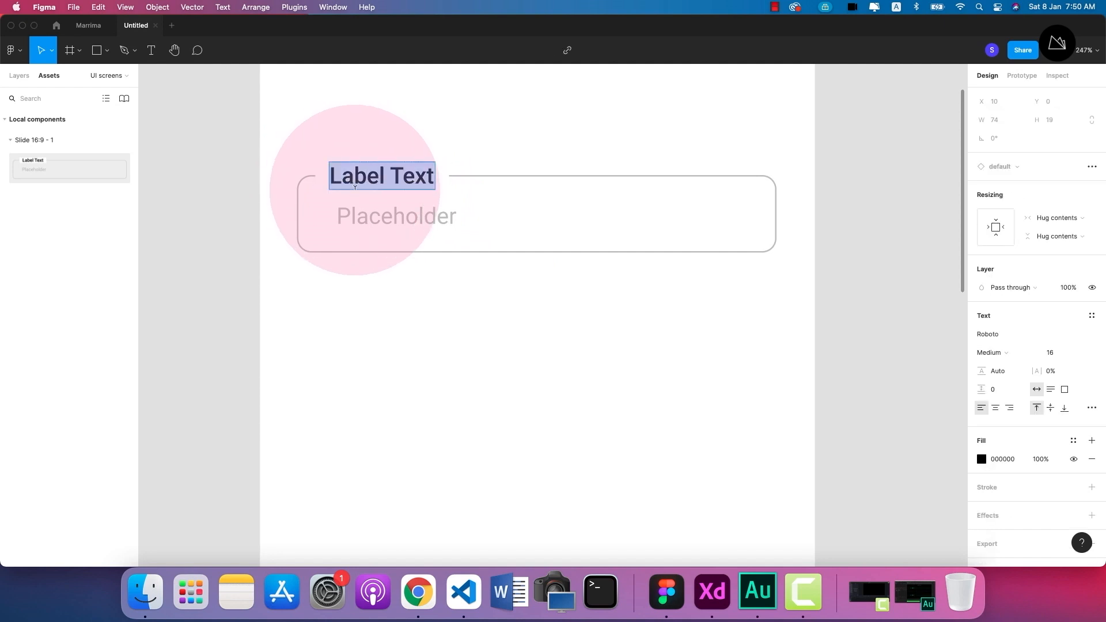
type("Full")
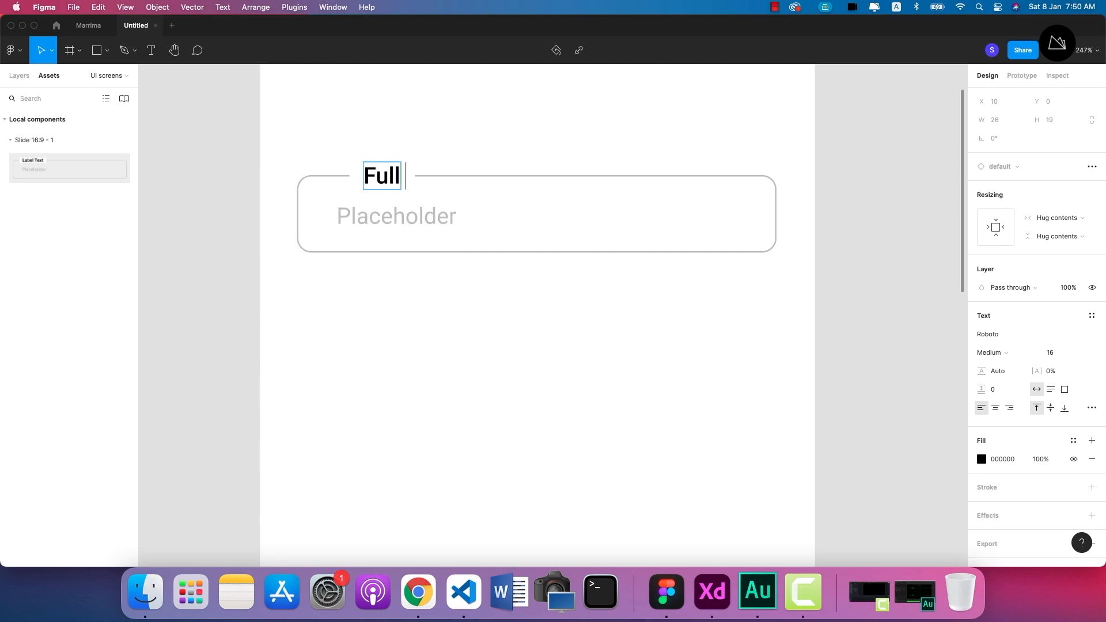
type(" Name")
left_click(447, 359)
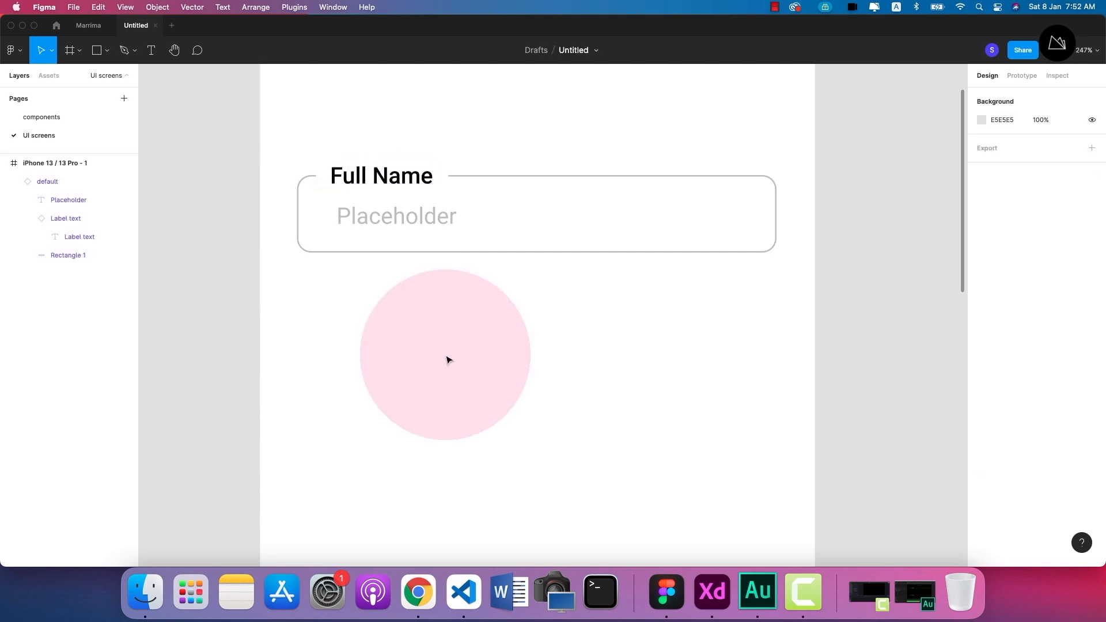
Duplicate the Full Name field and place the copy below the original at about Y 274.
scroll(447, 359, "down", 3)
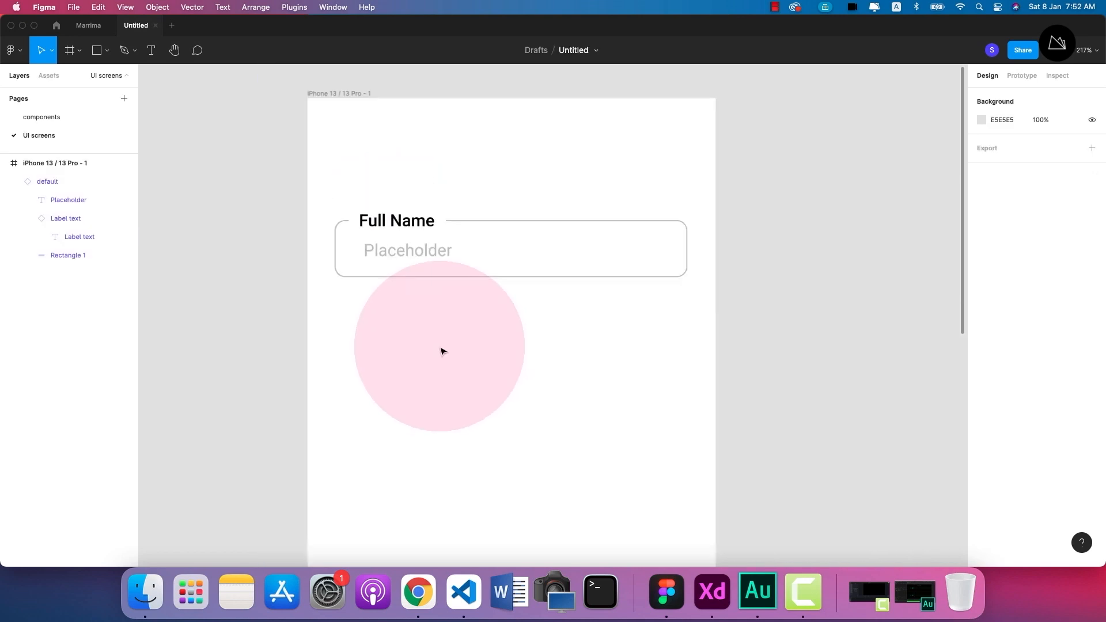
left_click(425, 254)
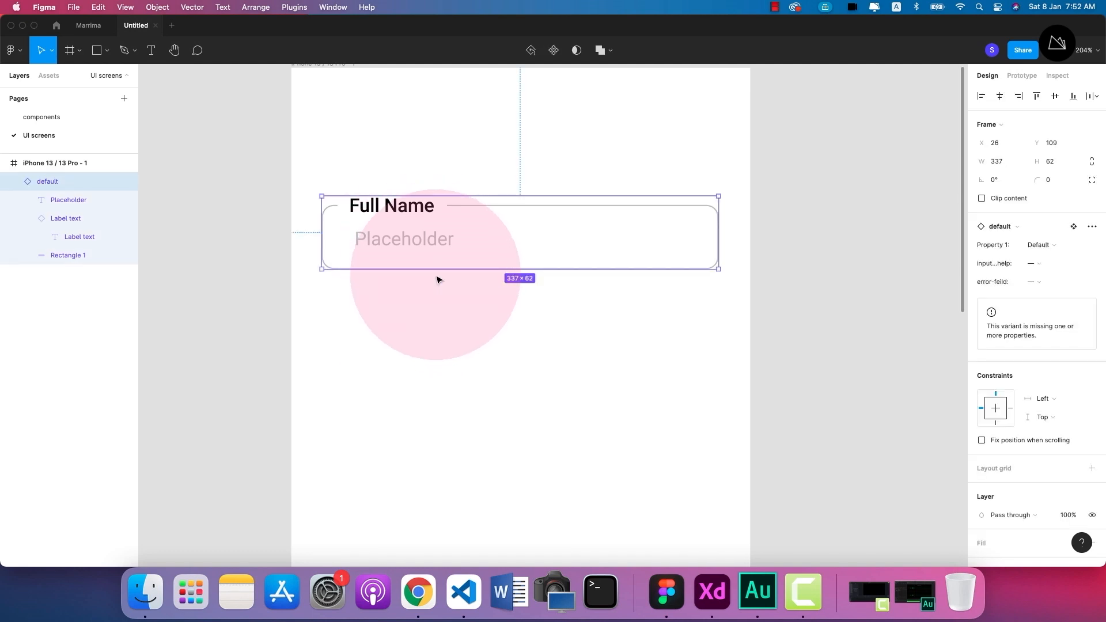
left_click_drag(423, 250, 414, 356)
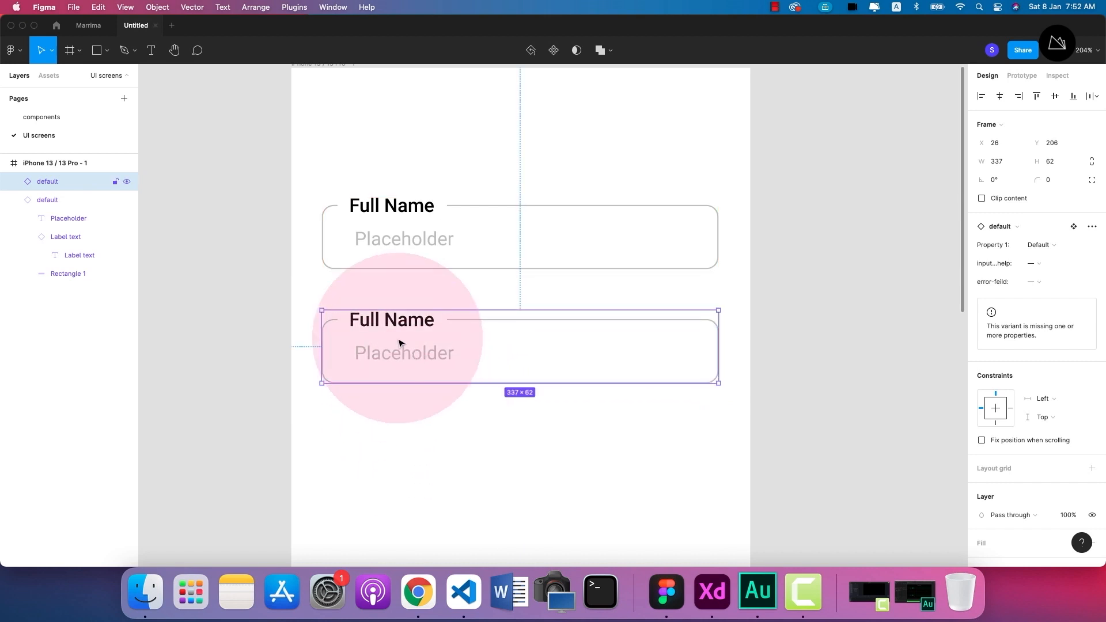
left_click_drag(396, 324, 396, 403)
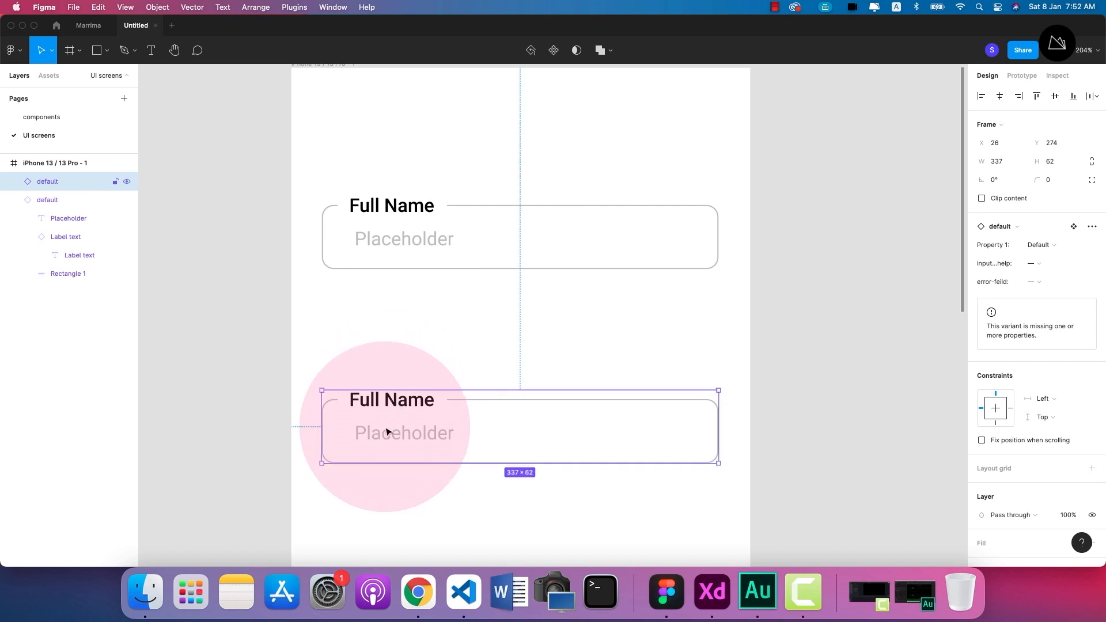
left_click(398, 215)
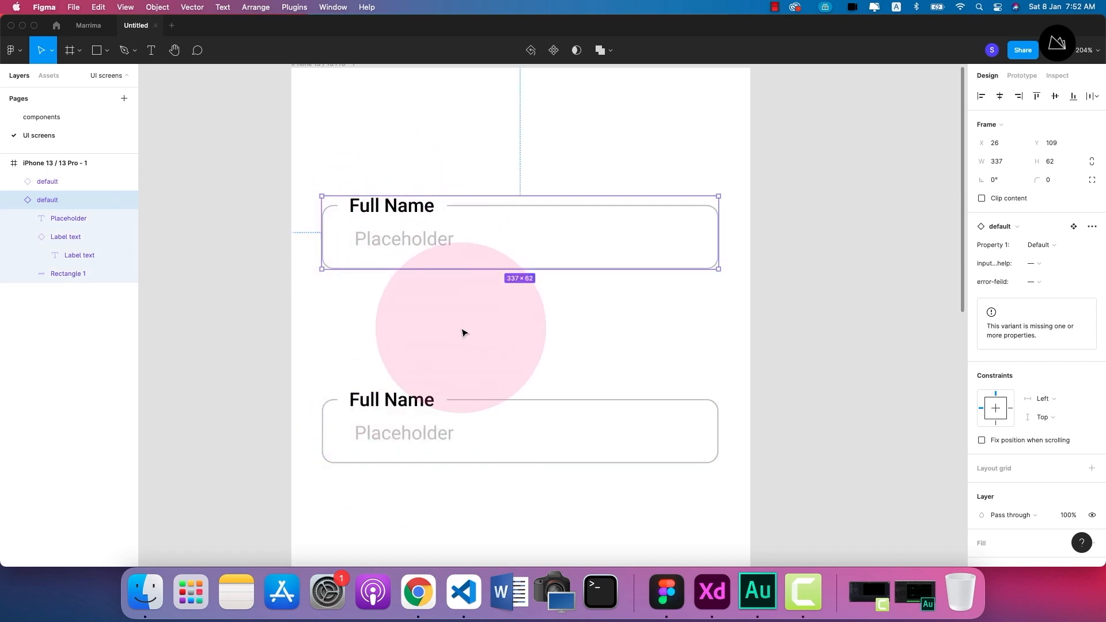
left_click(463, 334)
Switch the upper Full Name field to the hint variant, Variant2, and on to the error variant, Variant3.
left_click(407, 240)
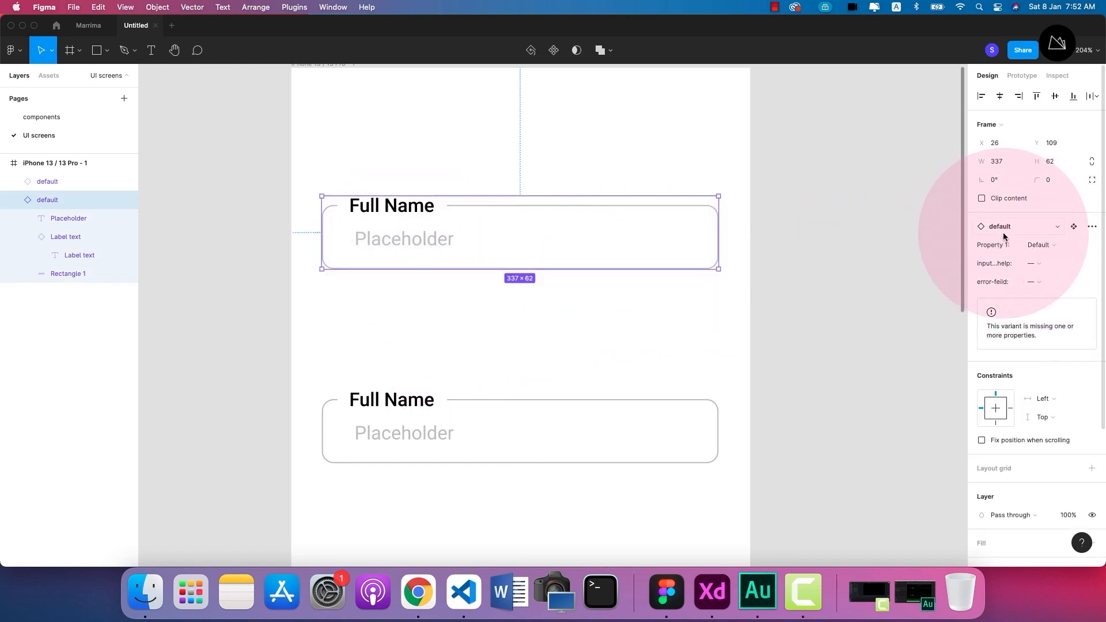
left_click(1041, 247)
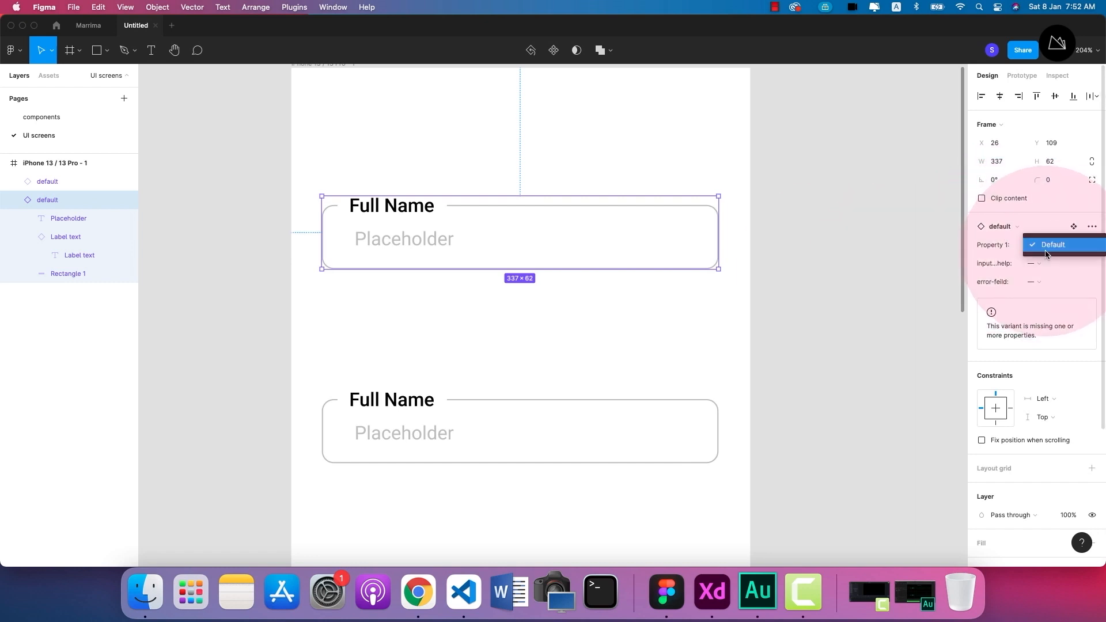
left_click(1032, 245)
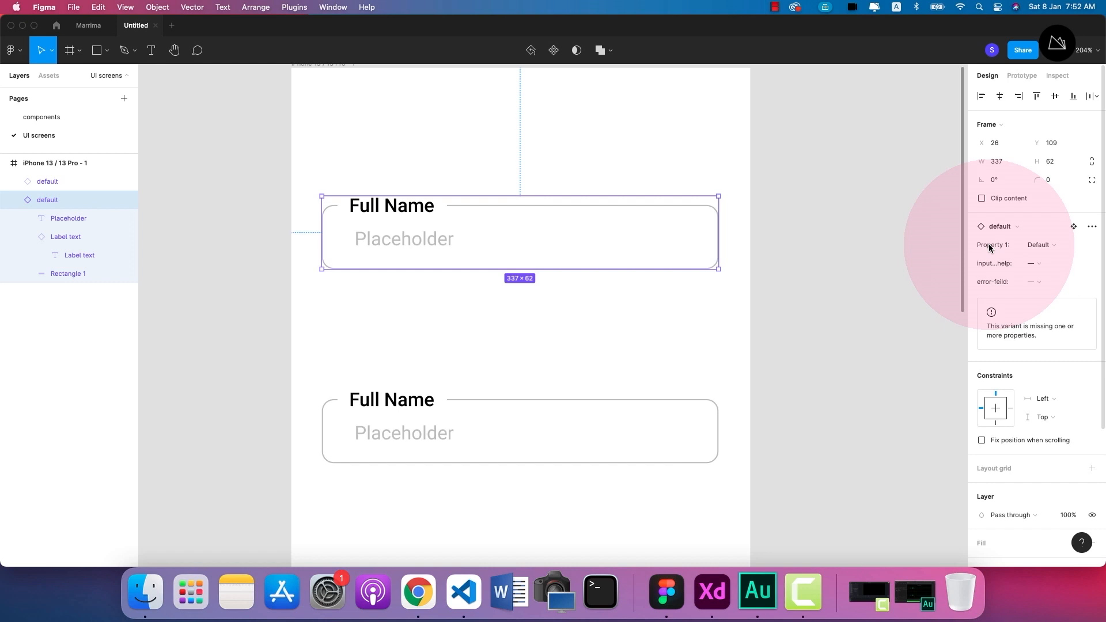
left_click(1035, 264)
left_click(1048, 264)
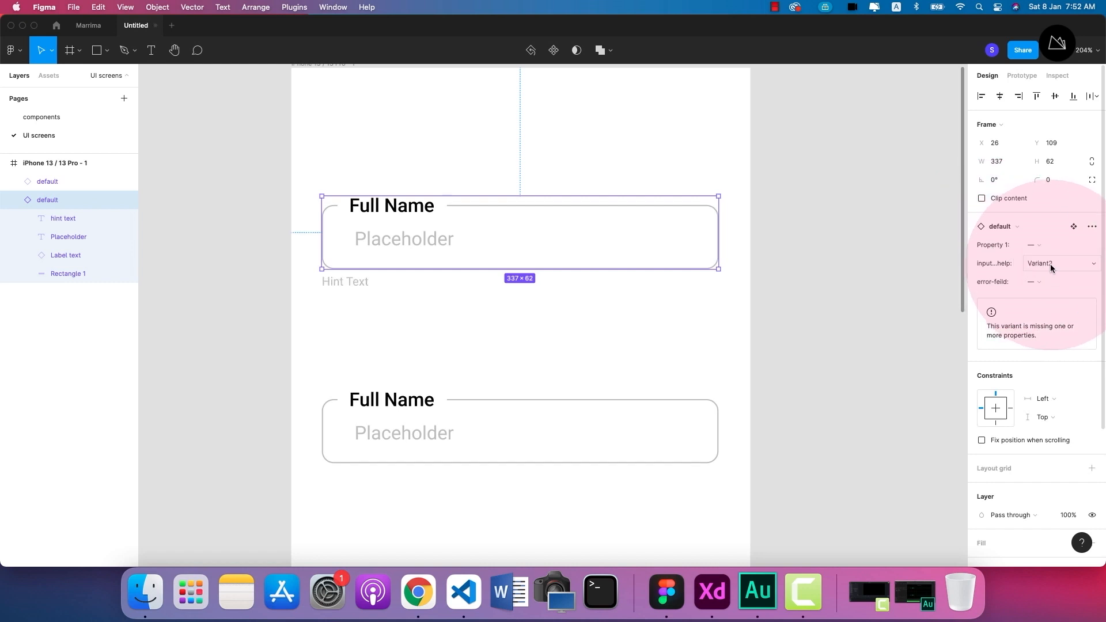
left_click(1033, 282)
left_click(1055, 285)
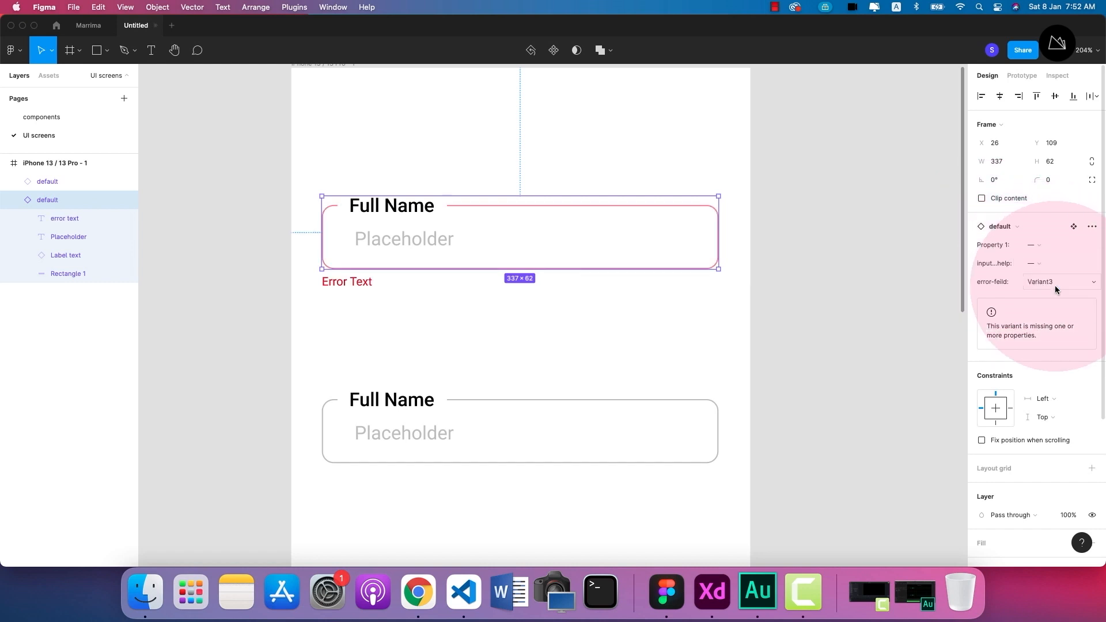
Switch the upper field from the error variant back through Variant2 to the Default variant.
left_click(1034, 264)
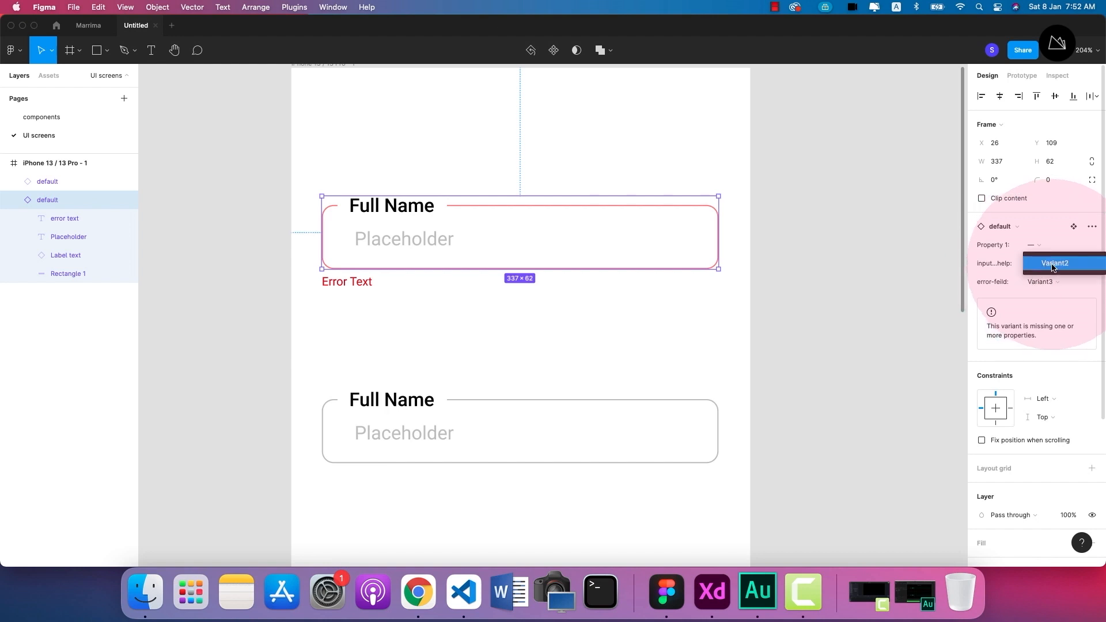
left_click(1052, 263)
left_click(1040, 248)
left_click(1050, 248)
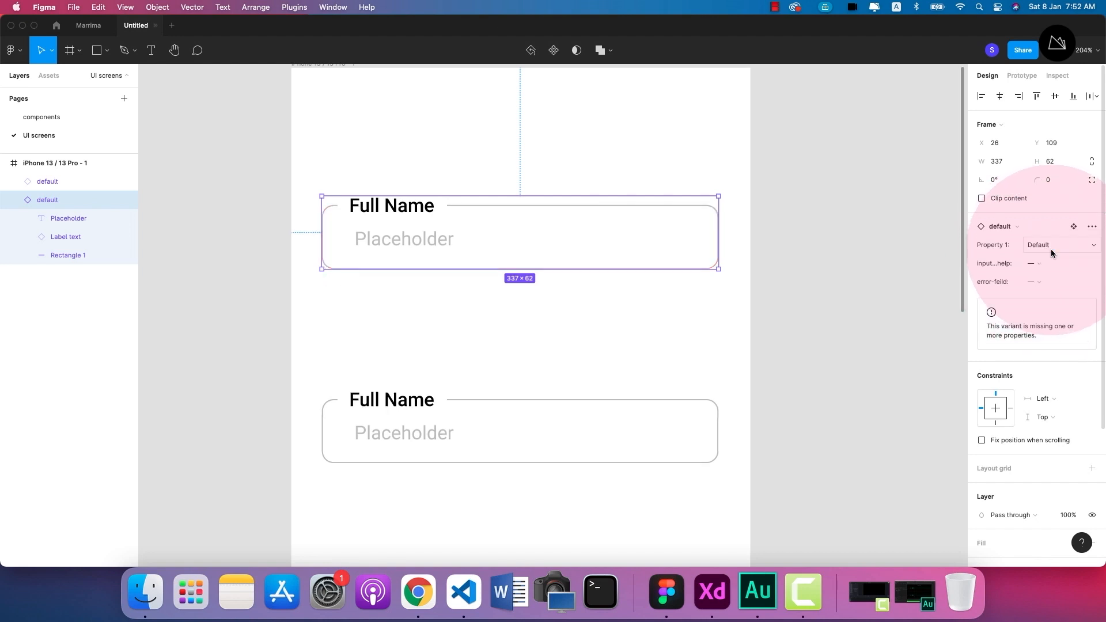
Set the upper field's error-feild property to Variant3, after trying its hint variant, Variant2, once more.
left_click(1036, 262)
left_click(1053, 267)
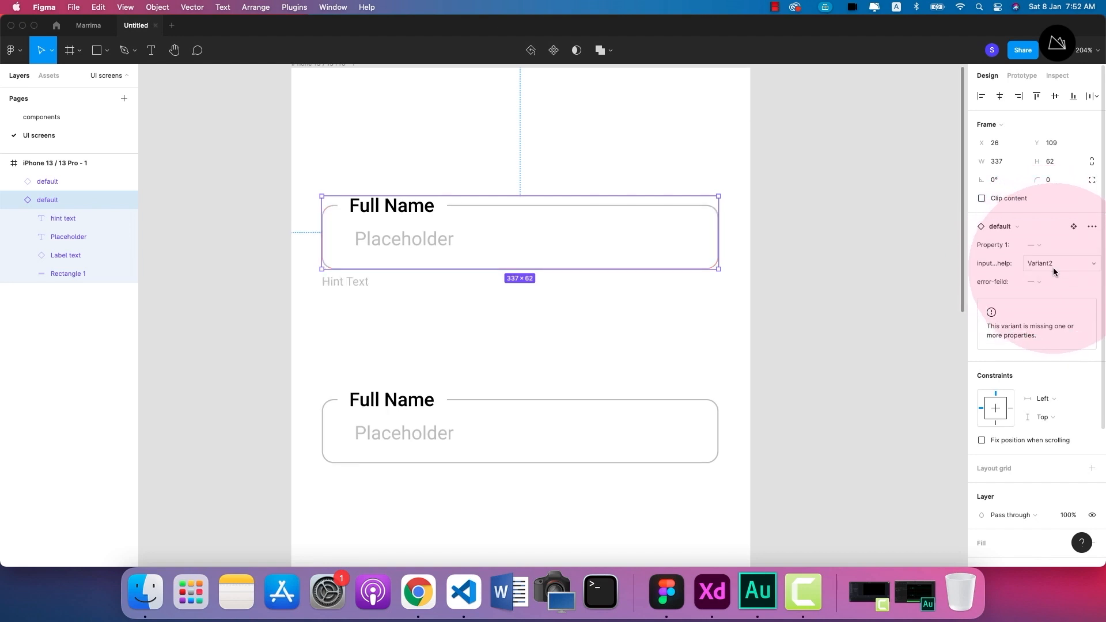
left_click(1042, 281)
left_click(1044, 283)
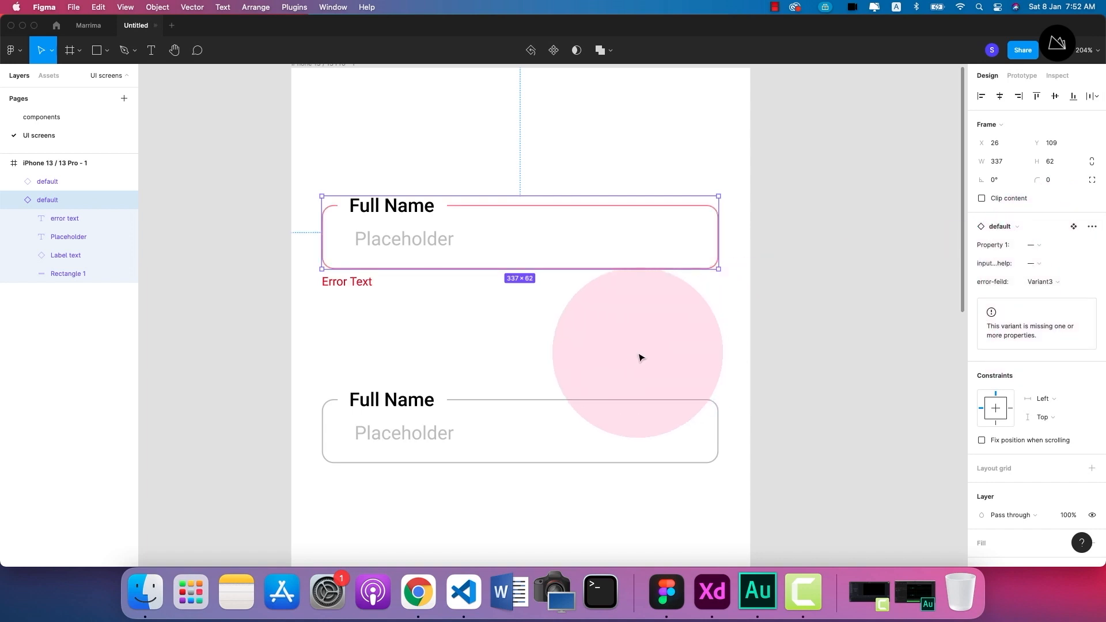
left_click(627, 340)
Delete the lower Full Name field from the iPhone frame.
scroll(625, 339, "down", 2)
scroll(625, 339, "up", 2)
left_click(374, 393)
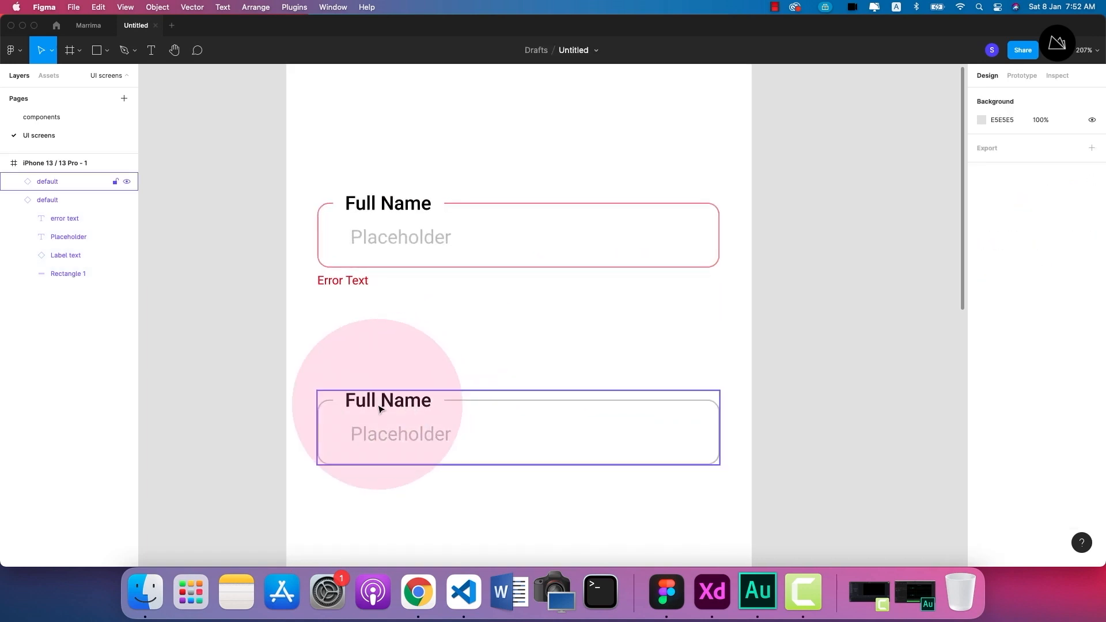
key("Delete")
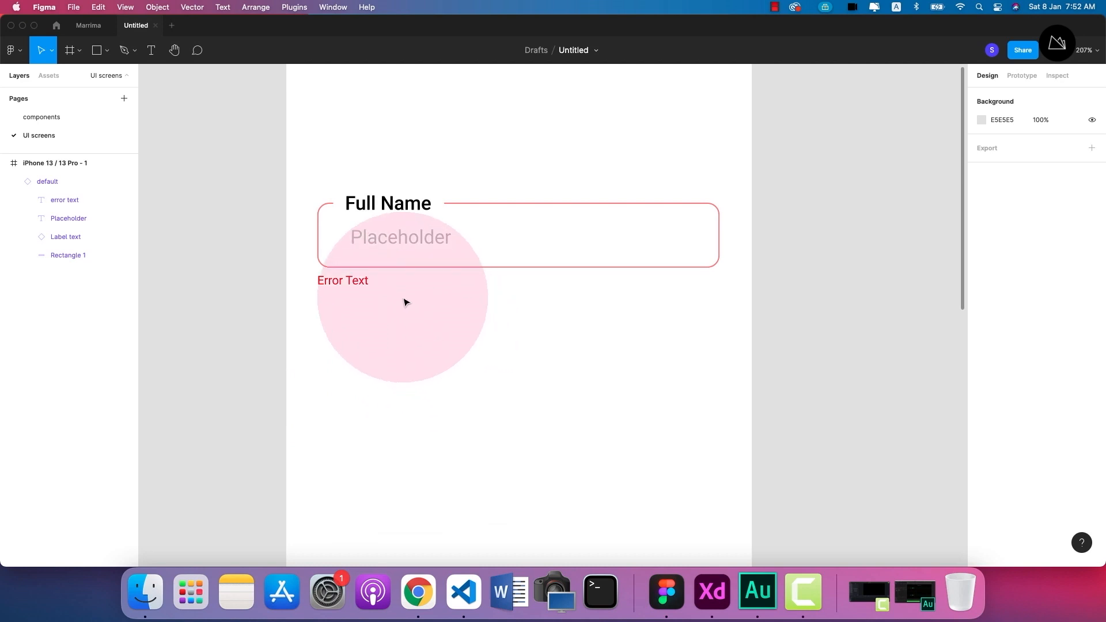
Duplicate the Full Name field with the error text and place the copy below it at about Y 242.
scroll(390, 299, "down", 5)
left_click(382, 249)
left_click_drag(382, 249, 387, 328)
left_click(398, 427)
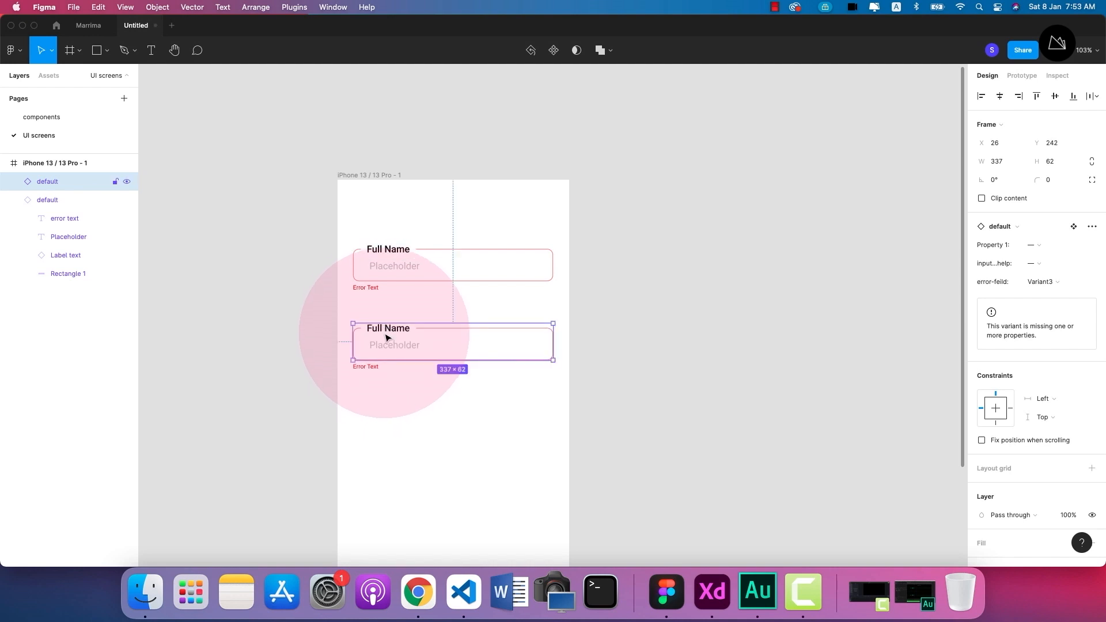
scroll(387, 338, "up", 5)
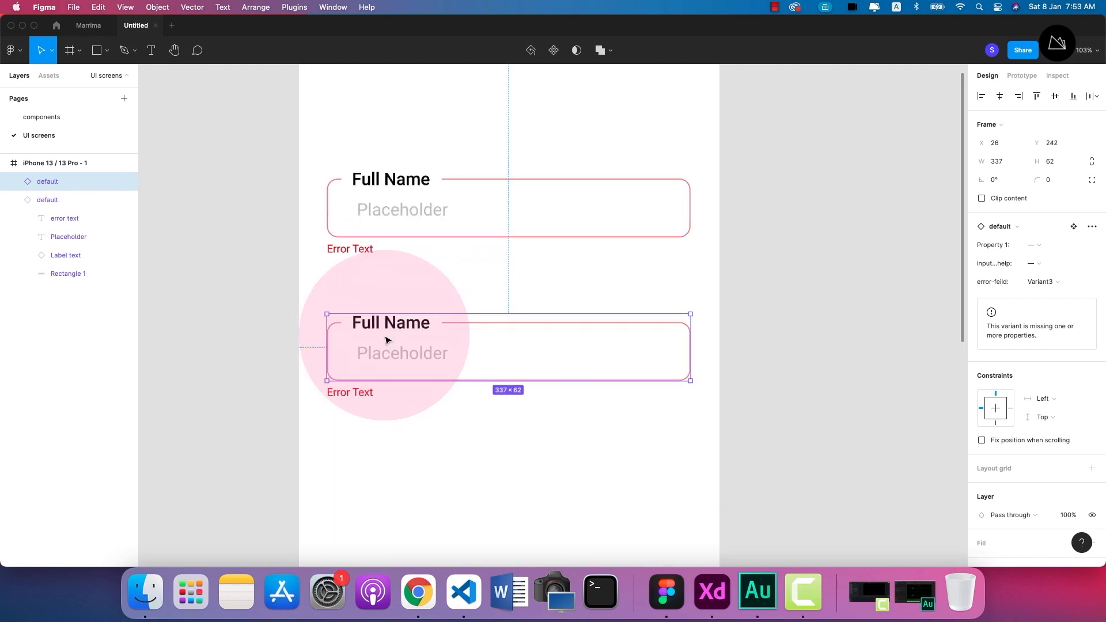
double_click(394, 179)
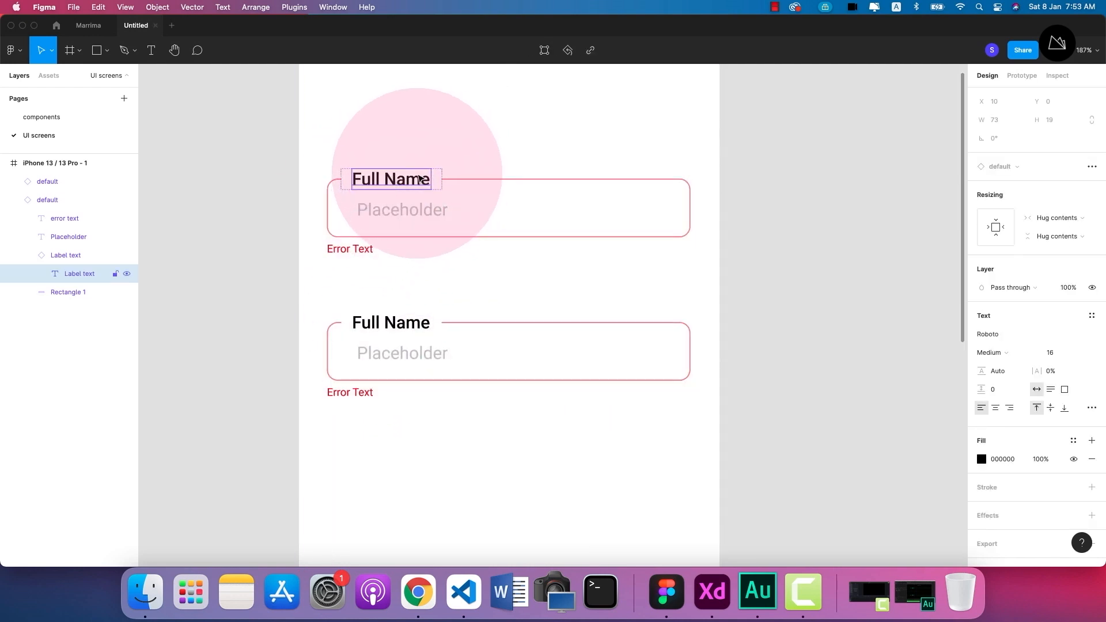
left_click(447, 156)
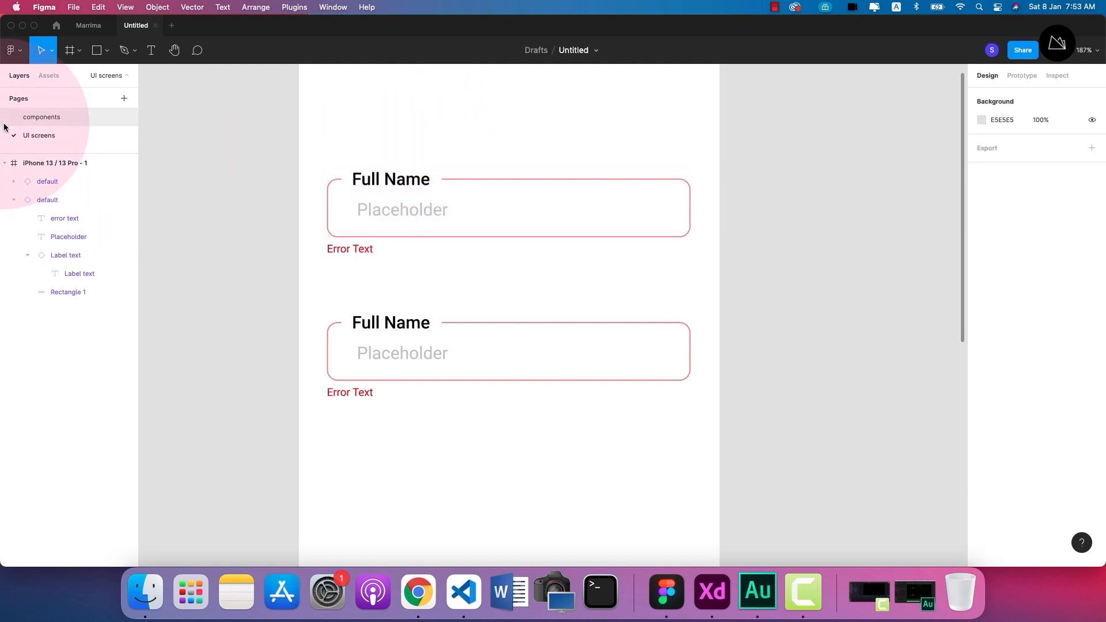
On the components page, set the fill of the default variant's label text to blue, 000AFF.
left_click(37, 122)
double_click(429, 184)
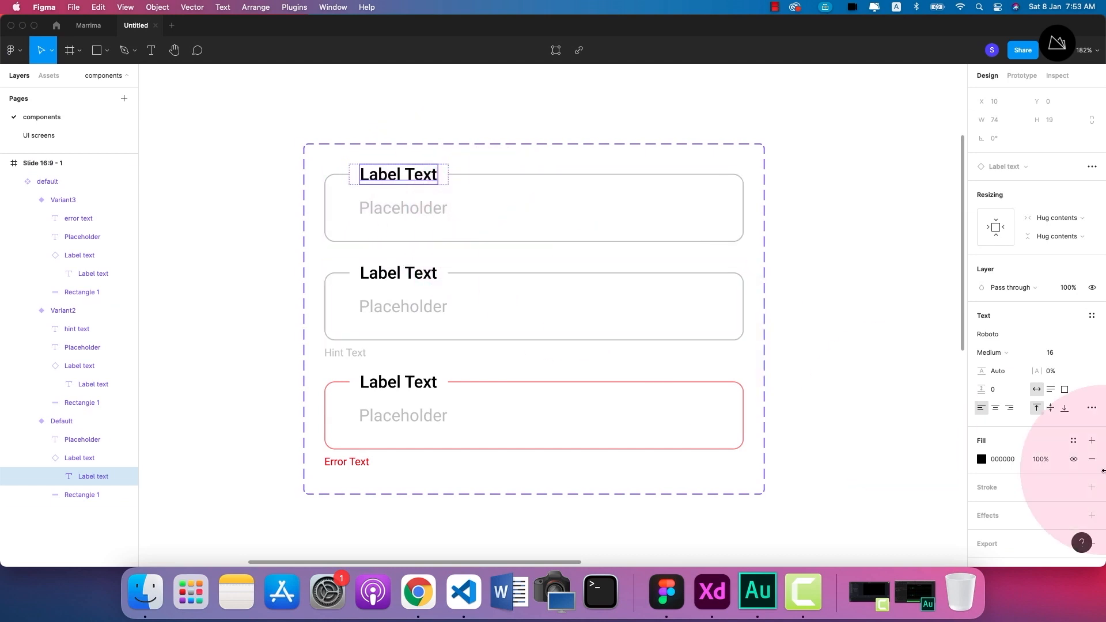
left_click(980, 458)
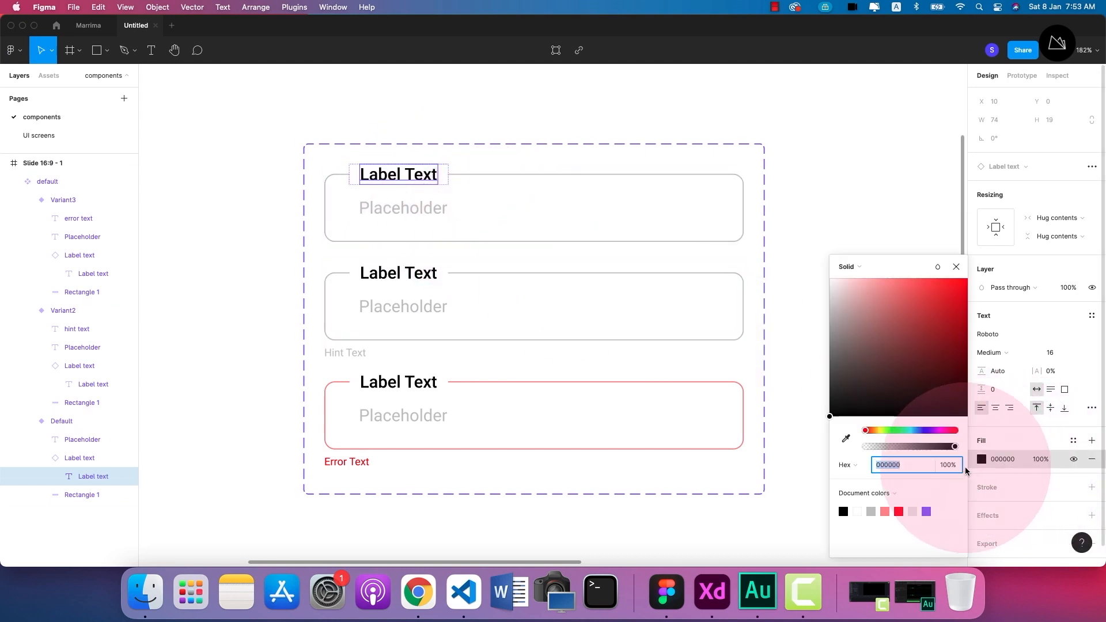
left_click(924, 430)
left_click_drag(943, 304, 993, 231)
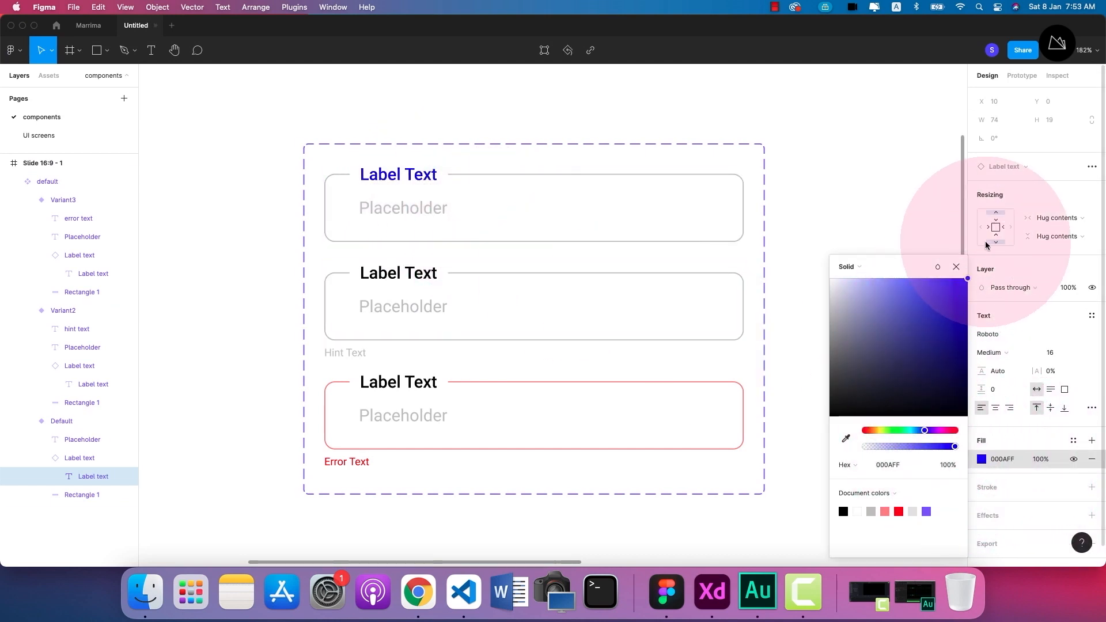
Set the fill of the label text in the hint variant, Variant2, to blue, 000AFF.
left_click(424, 286)
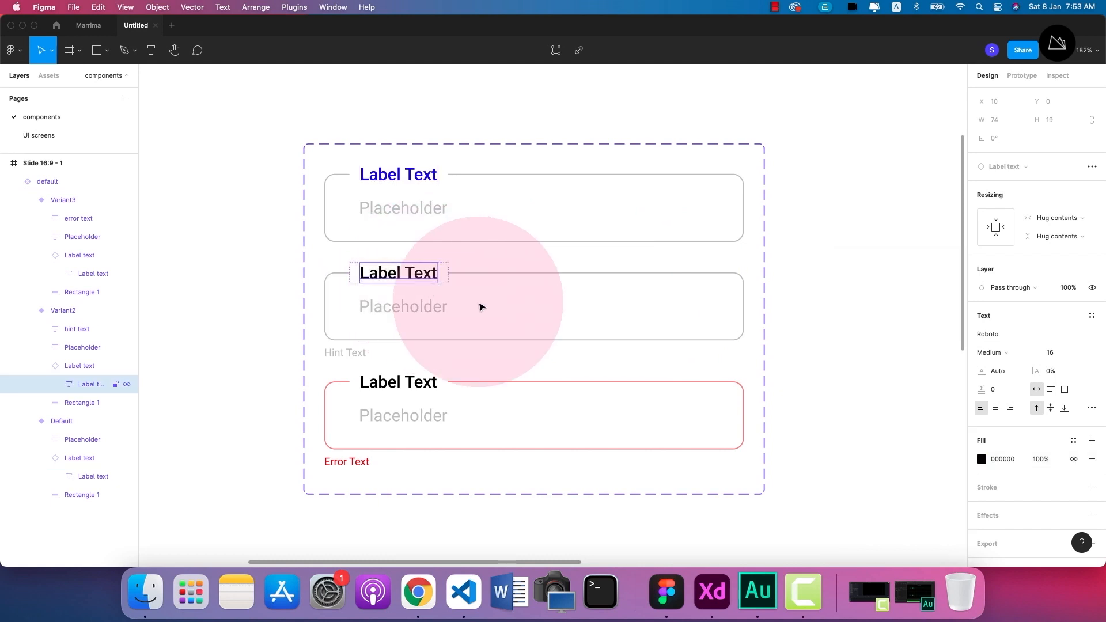
left_click(987, 460)
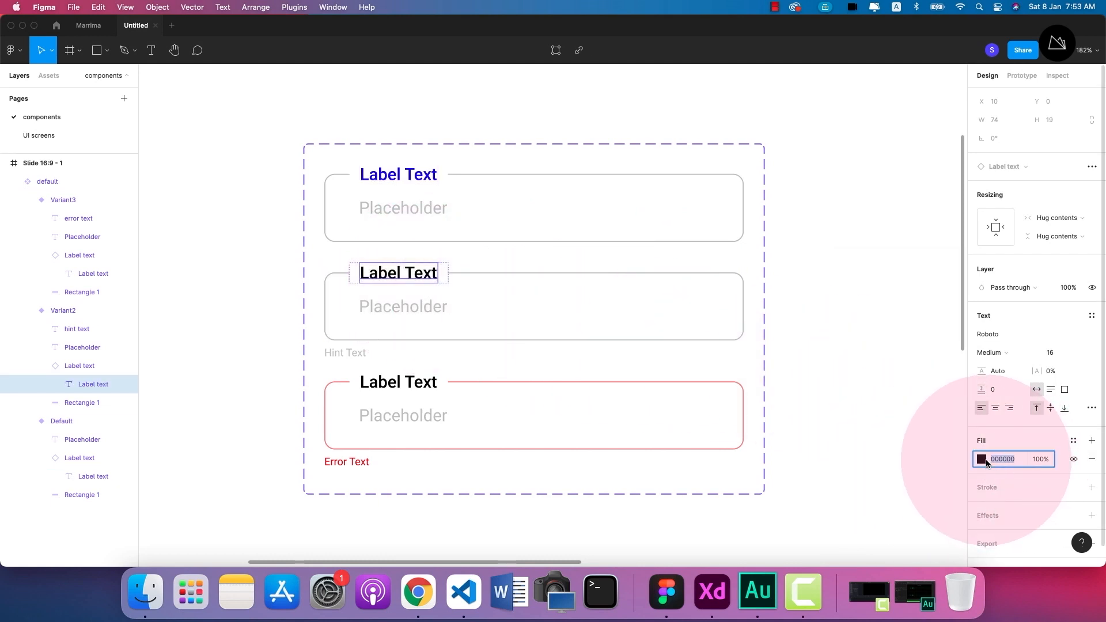
left_click(982, 459)
left_click(939, 511)
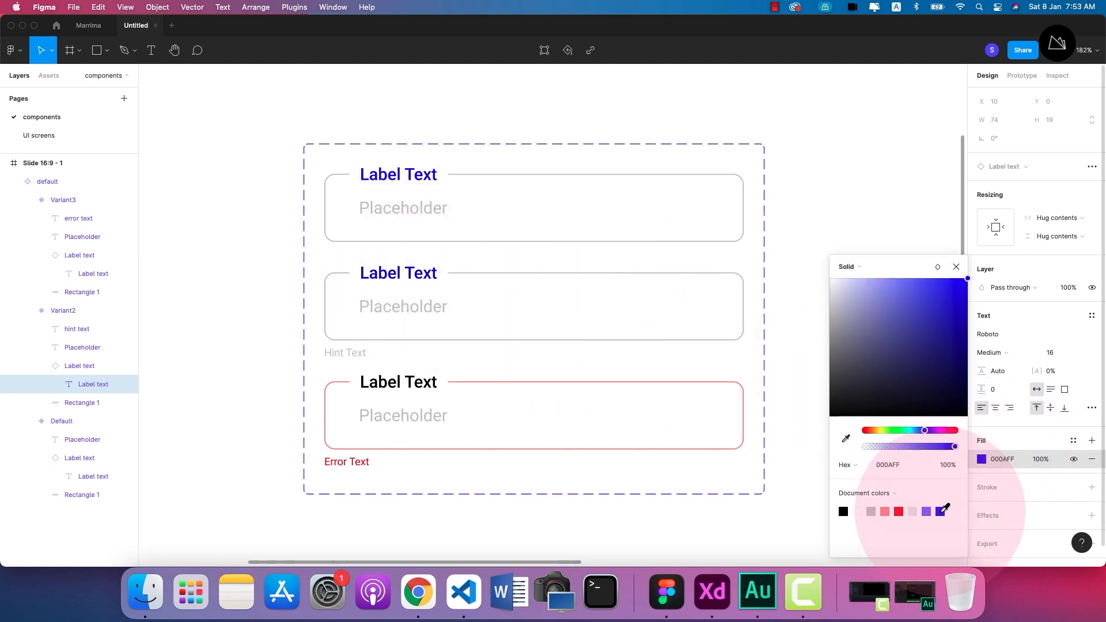
Recolor the error variant's label text with the same blue document color as the other two labels.
left_click(412, 384)
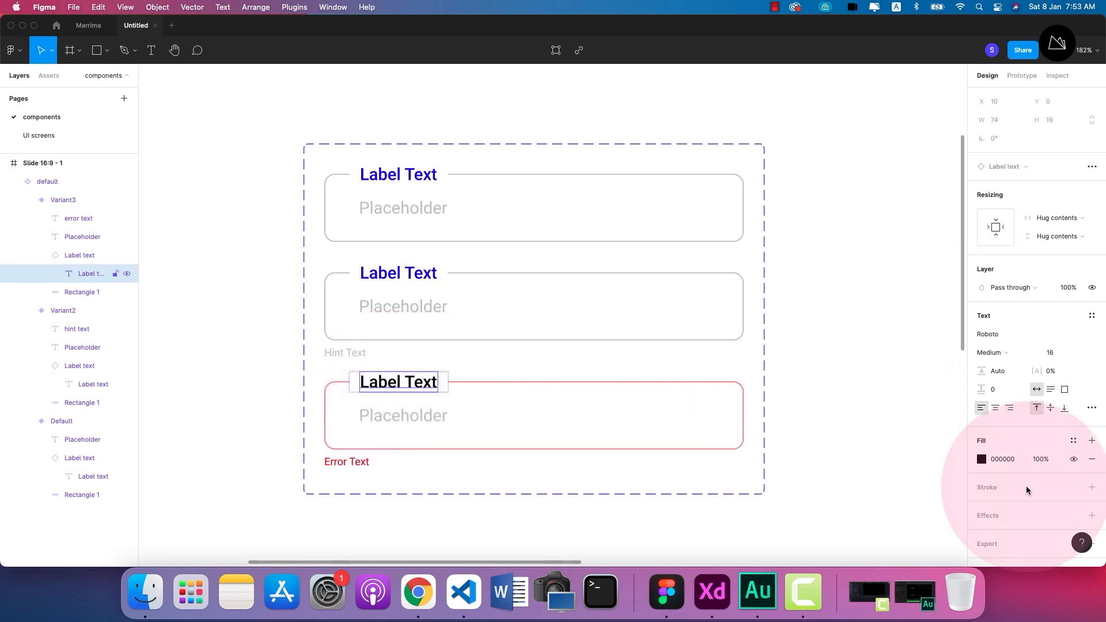
left_click(982, 459)
left_click(940, 511)
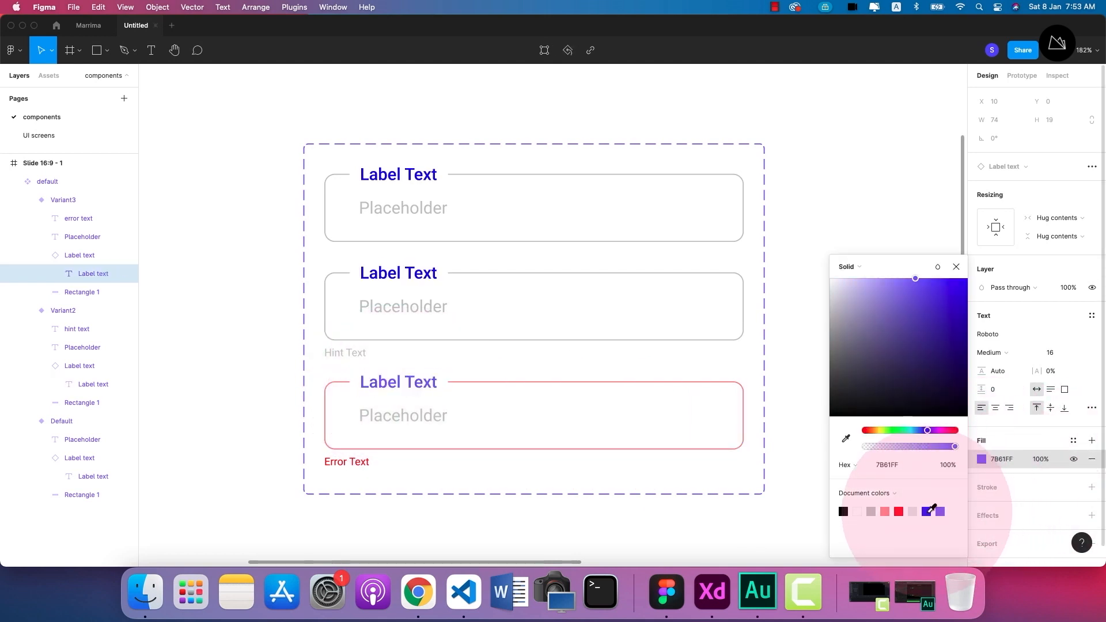
left_click(926, 511)
left_click(796, 186)
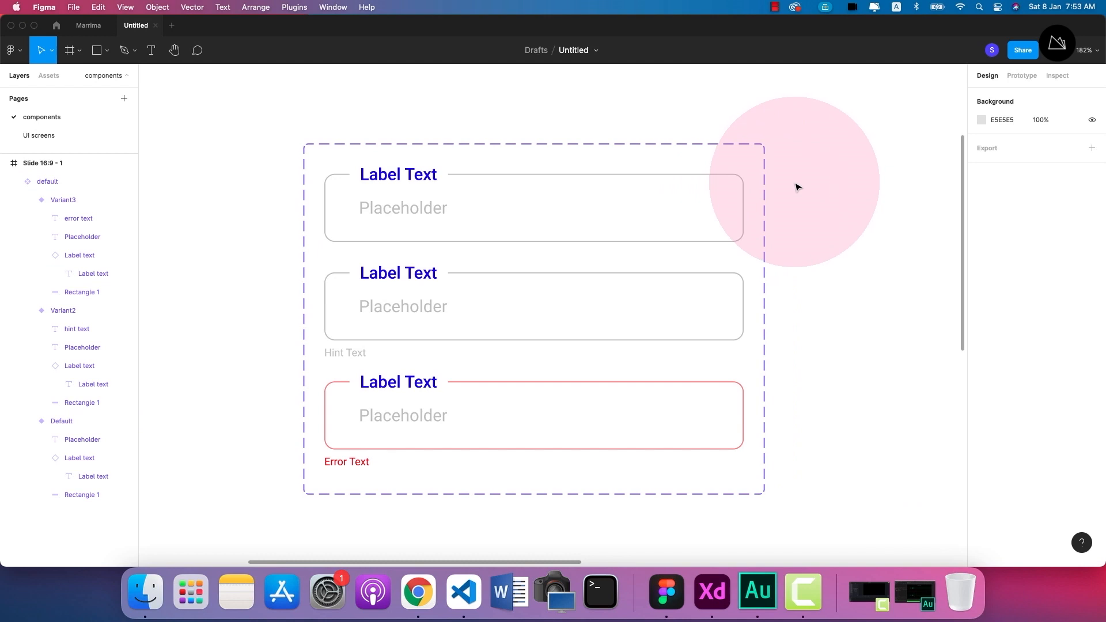
Switch to the UI screens page and check the label color on the Full Name fields.
left_click(35, 137)
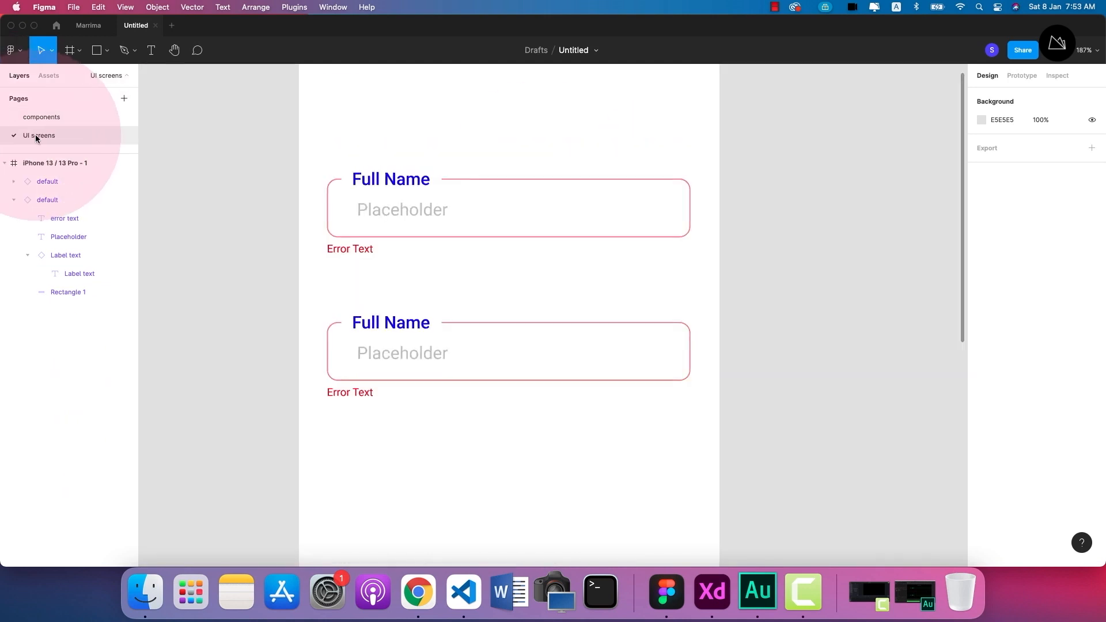
left_click(396, 191)
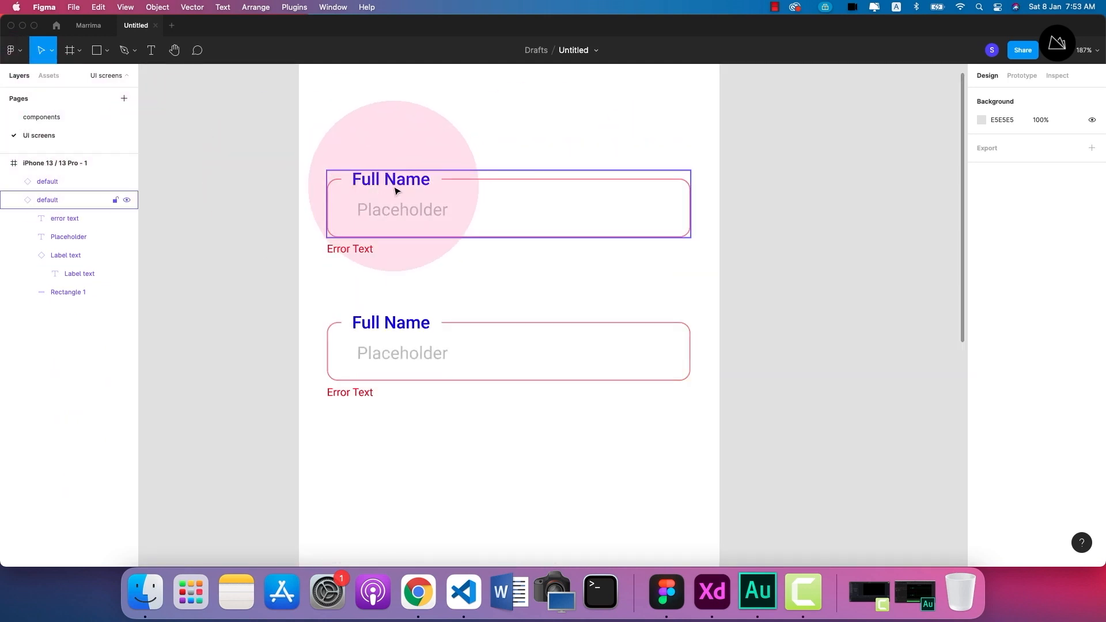